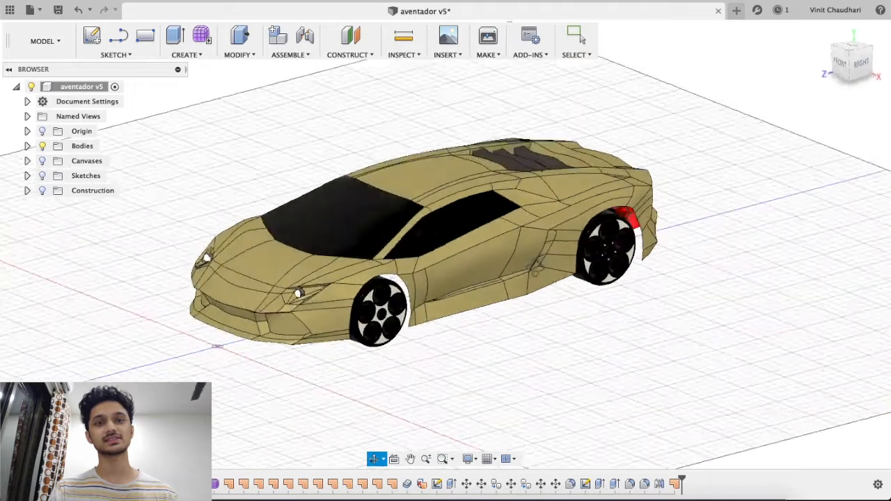
- Create a new design in place of the aventador model and start a sketch on the horizontal origin plane
click(736, 11)
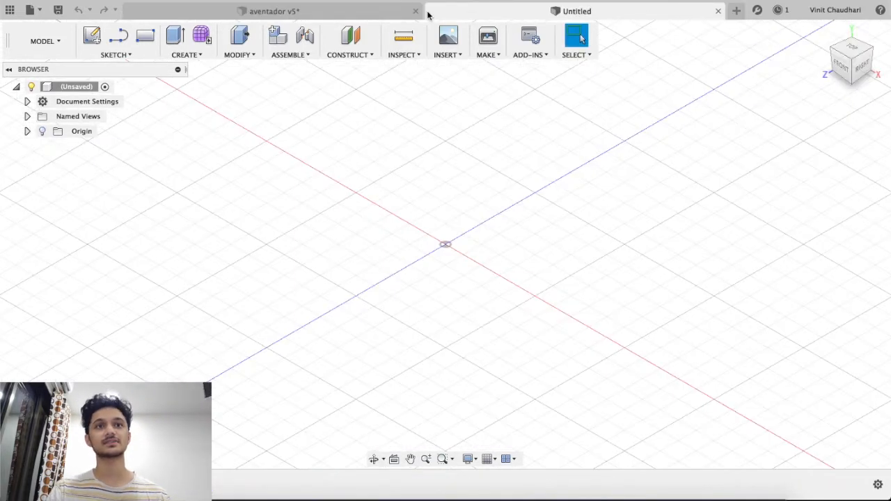
click(274, 12)
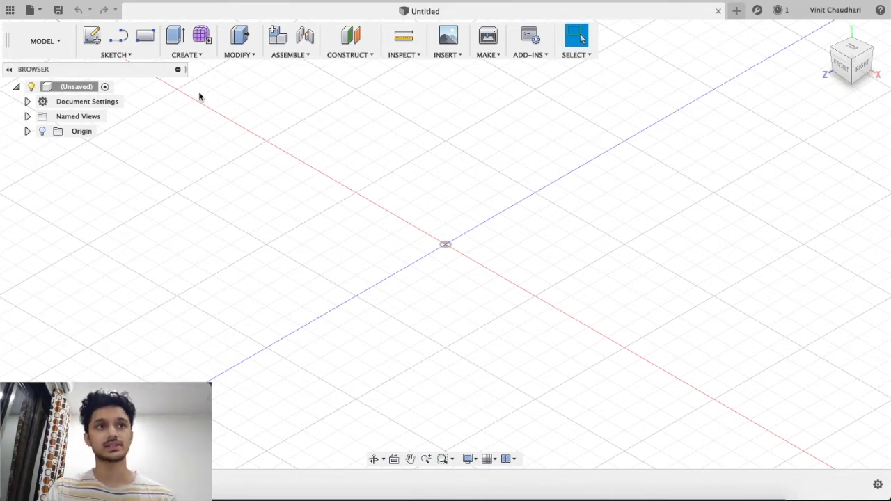
click(93, 33)
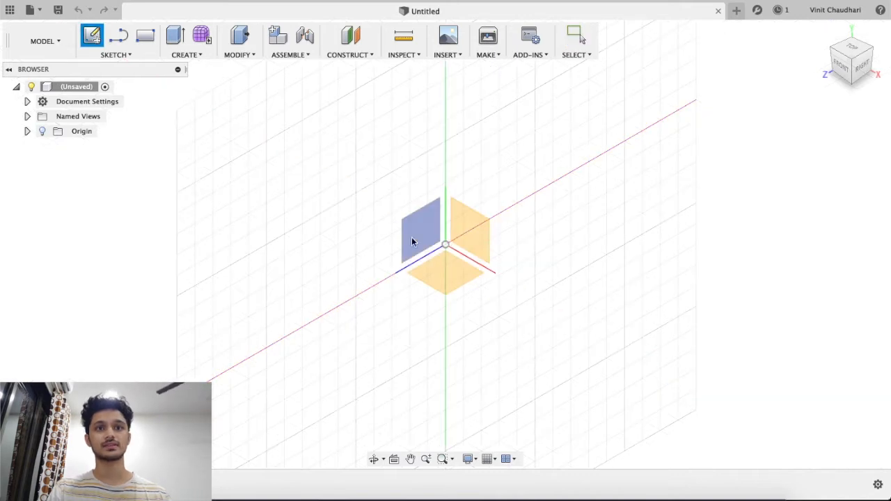
click(447, 259)
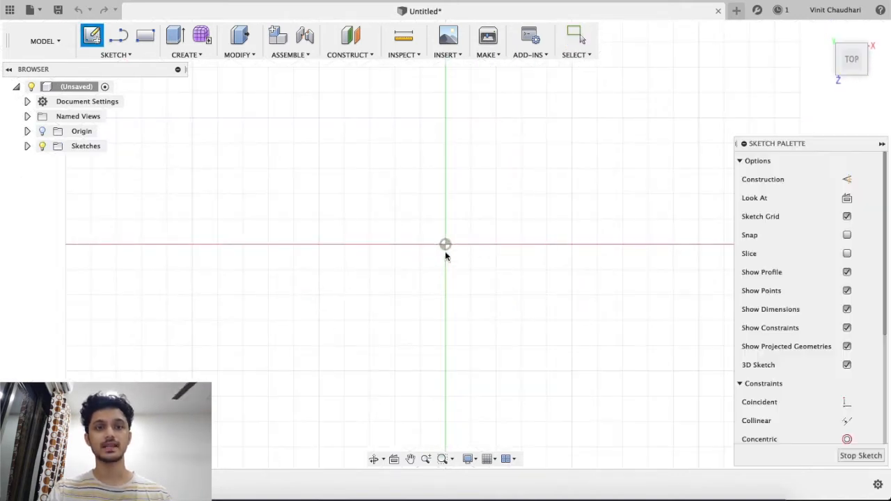
- Sketch a circle centred on the origin
key(c)
click(441, 245)
click(598, 174)
- Draw a horizontal line tangent to the circle's upper edge and a second line from its far end tangent to the circle's lower side, forming a teardrop
scroll(604, 182, down, 3)
mouse_move(604, 183)
middle_down()
mouse_move(469, 188)
mouse_move(424, 211)
middle_up()
scroll(423, 211, down, 3)
key(l)
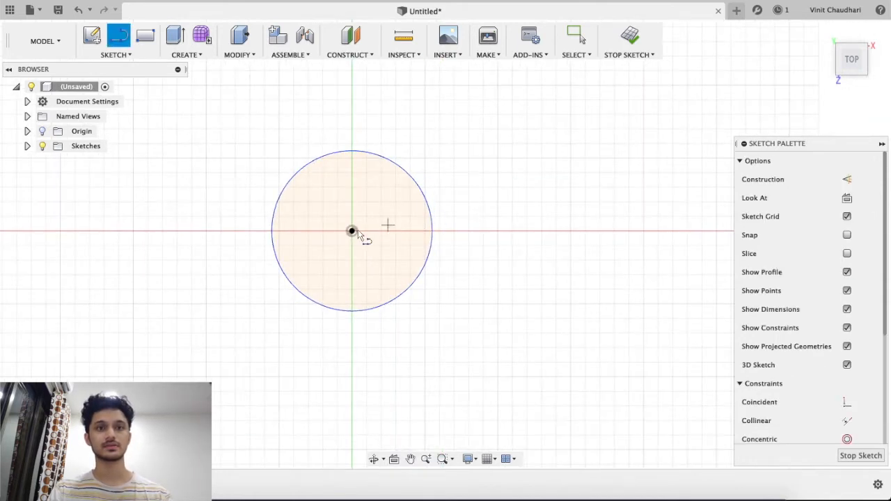
click(653, 150)
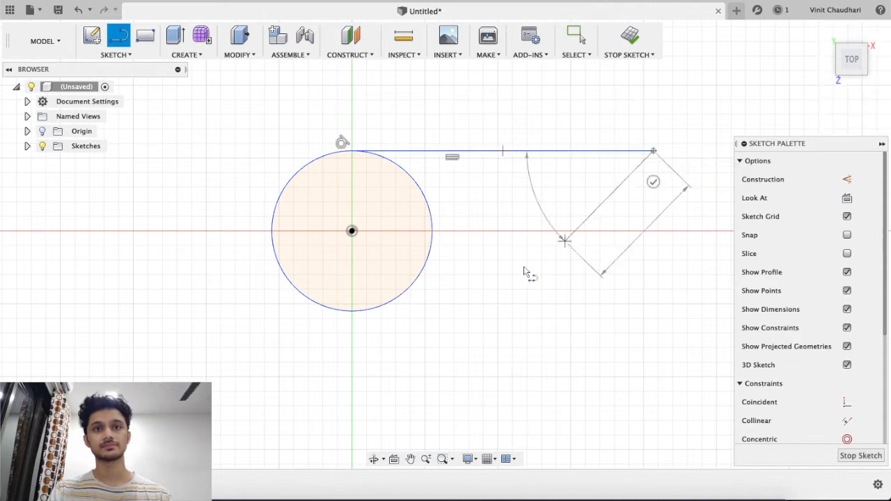
click(394, 299)
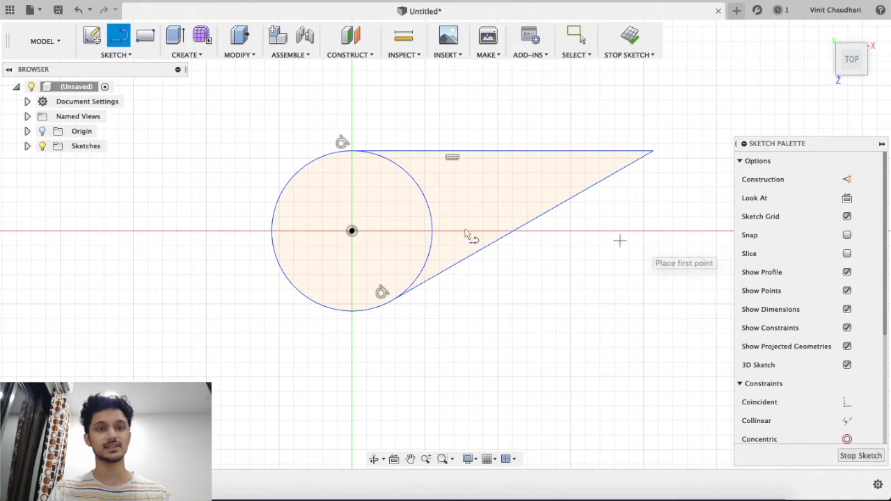
- Extrude both the circle and the pointed profile 30 mm upward as a new body
key(e)
click(426, 217)
click(444, 213)
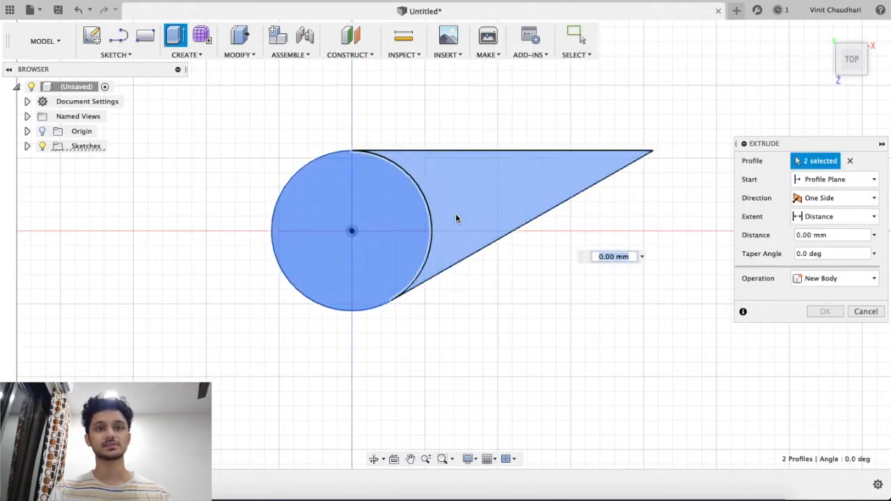
drag(501, 213, 510, 185)
text(30)
key(Return)
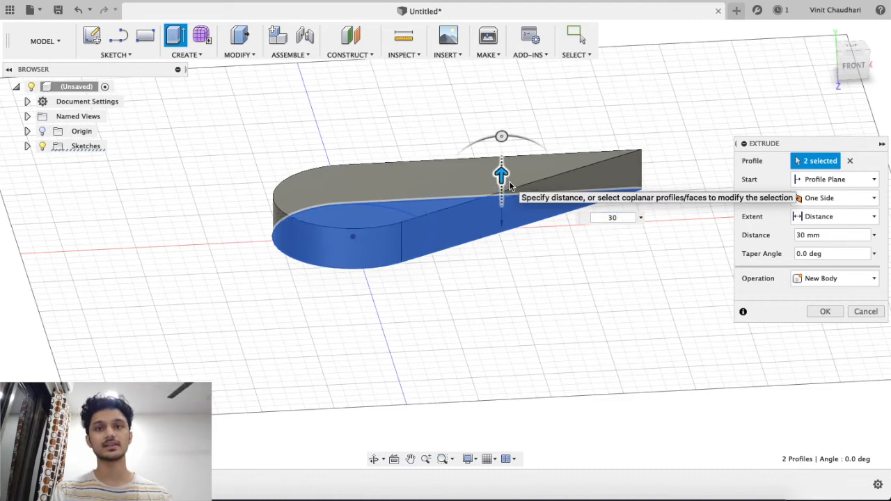
- Fillet the edges of the teardrop body's top face with a constant radius of about 8 mm
scroll(512, 186, up, 4)
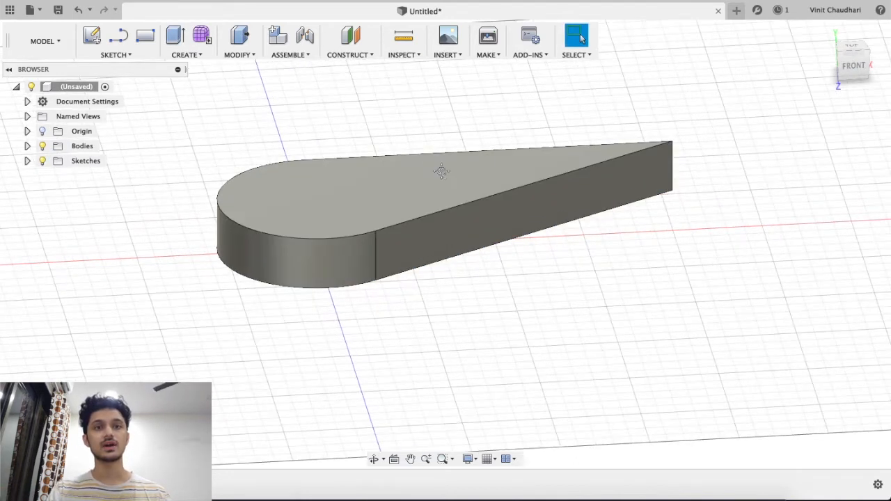
scroll(489, 217, up, 3)
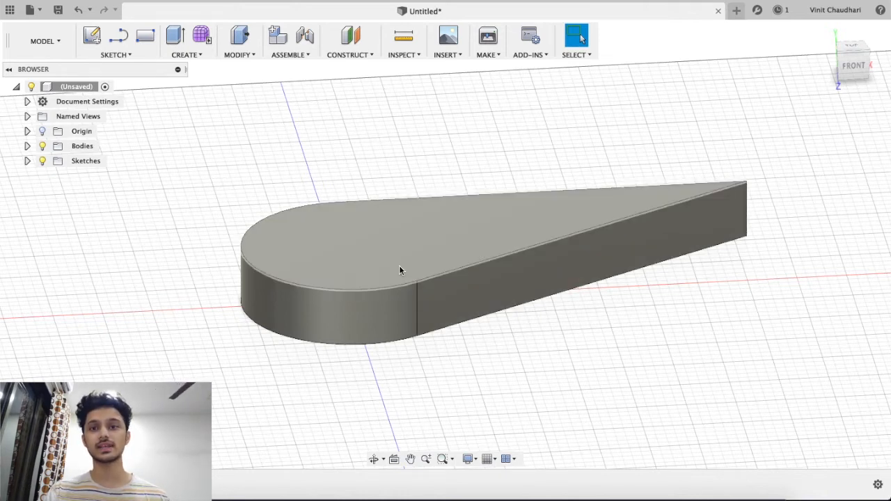
click(285, 55)
click(245, 55)
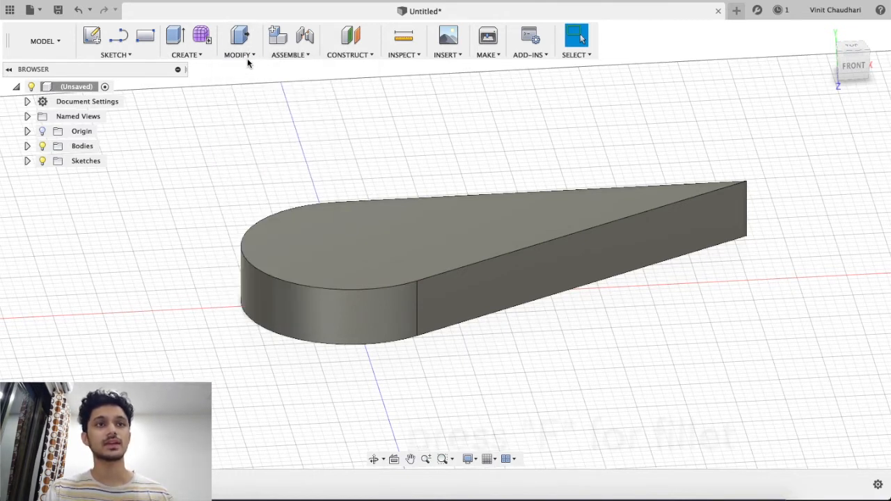
click(243, 56)
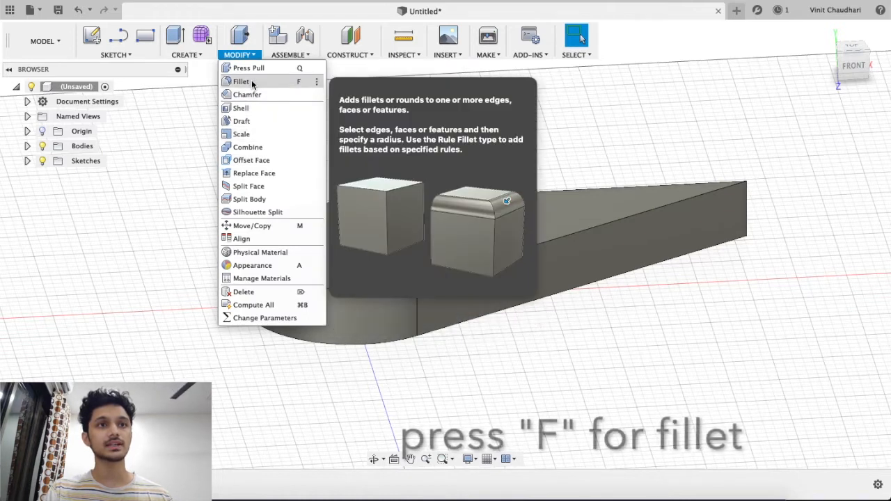
click(242, 81)
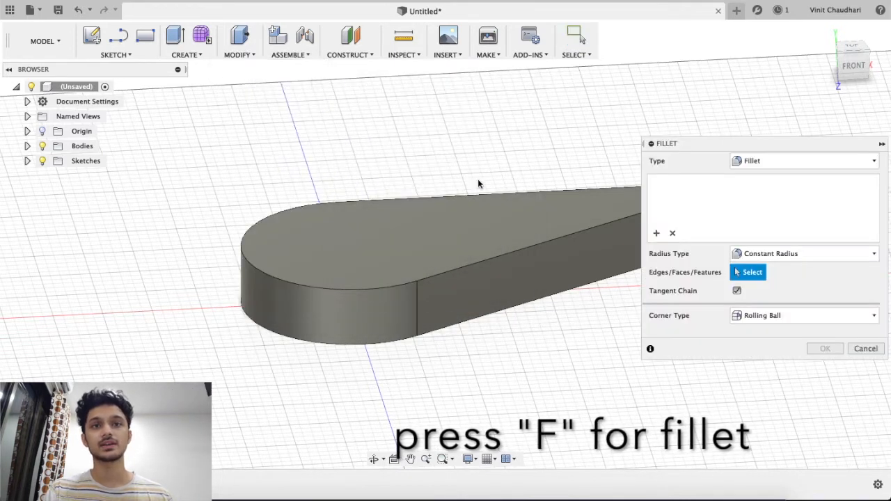
middle_drag(481, 114, 397, 121)
scroll(397, 121, down, 1)
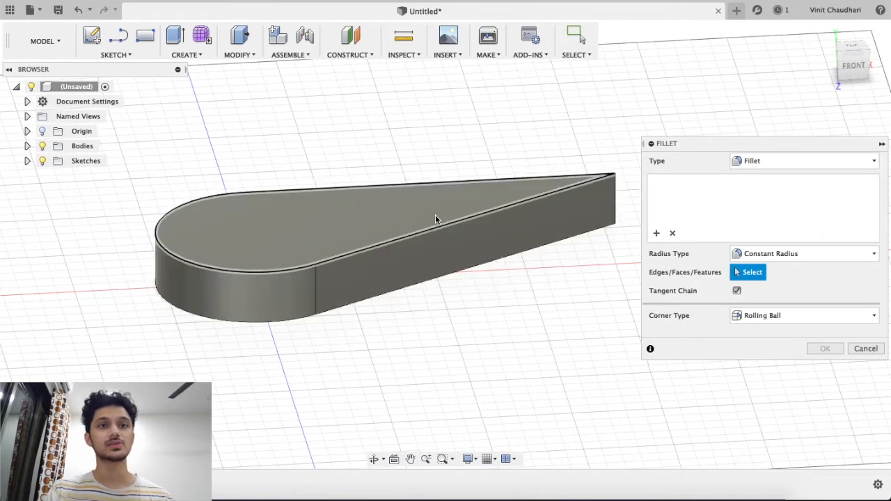
click(388, 203)
scroll(388, 203, up, 3)
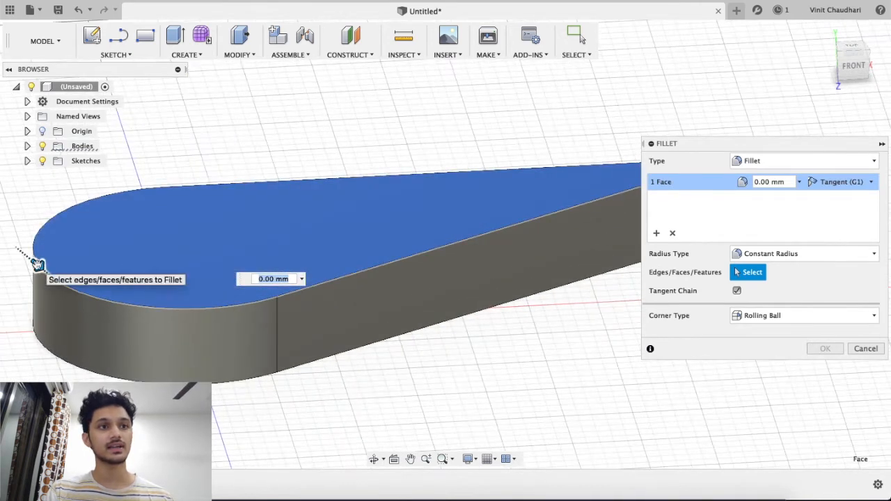
drag(37, 263, 43, 270)
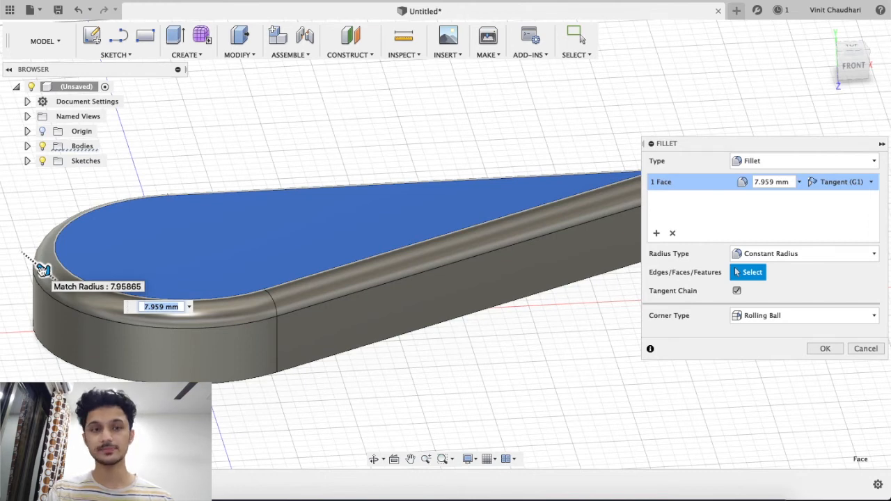
key(Return)
- Chamfer the bottom face's edge chain with an equal distance of 5 mm
shift+middle_drag(182, 291, 426, 281)
click(237, 55)
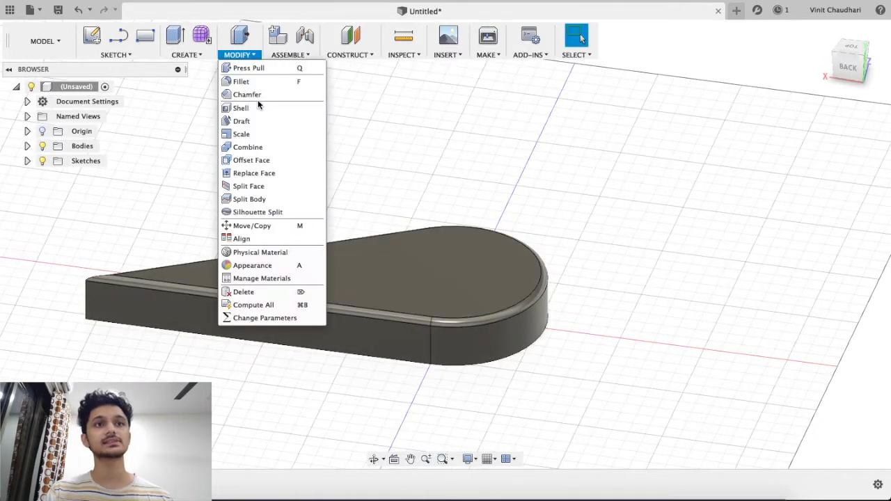
click(248, 95)
mouse_move(550, 234)
shift+middle_down()
mouse_move(529, 260)
mouse_move(479, 281)
mouse_move(483, 245)
mouse_move(495, 289)
mouse_move(539, 271)
mouse_move(529, 230)
mouse_move(555, 265)
mouse_move(561, 237)
mouse_move(554, 169)
mouse_move(511, 109)
mouse_move(502, 238)
mouse_move(543, 223)
shift+middle_up()
scroll(489, 288, up, 5)
scroll(539, 271, down, 5)
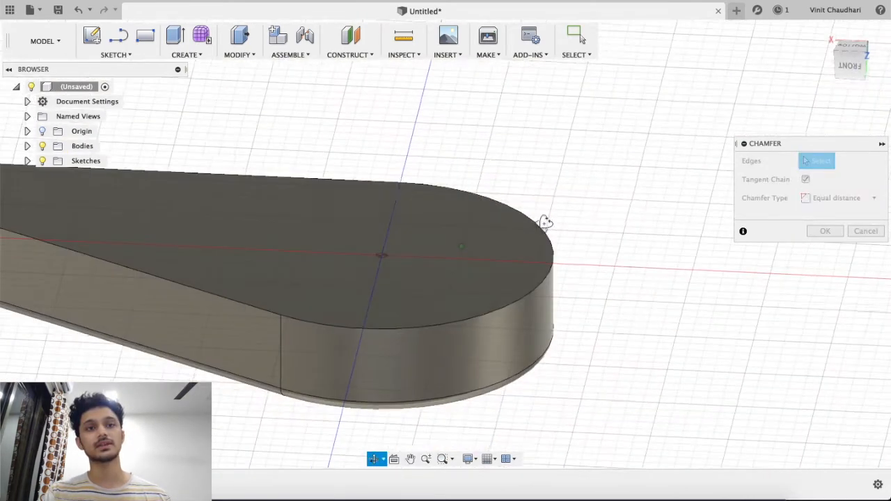
middle_drag(323, 302, 399, 278)
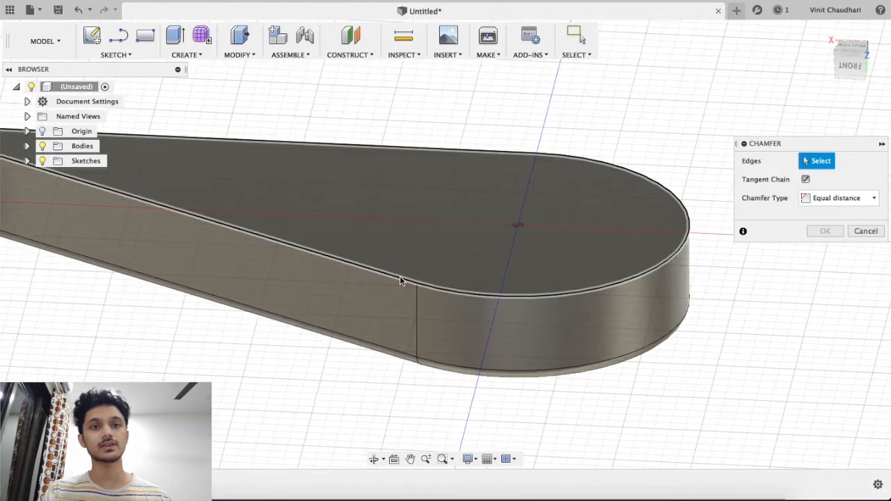
click(400, 277)
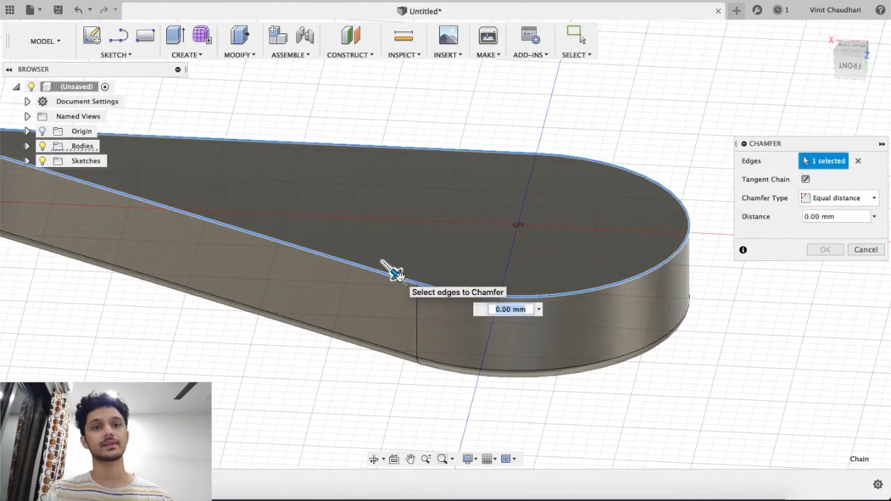
drag(396, 275, 405, 284)
key(Return)
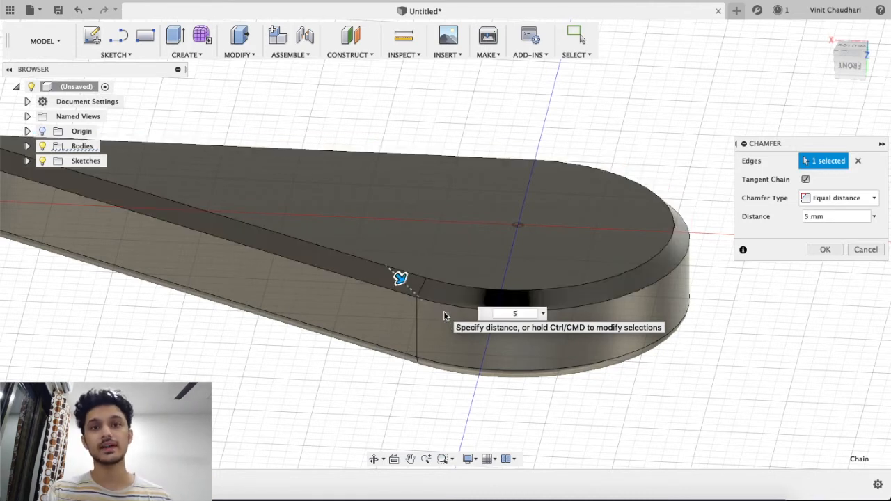
click(824, 249)
- Try offsetting the chamfered bottom face outward with Press Pull
scroll(657, 316, down, 2)
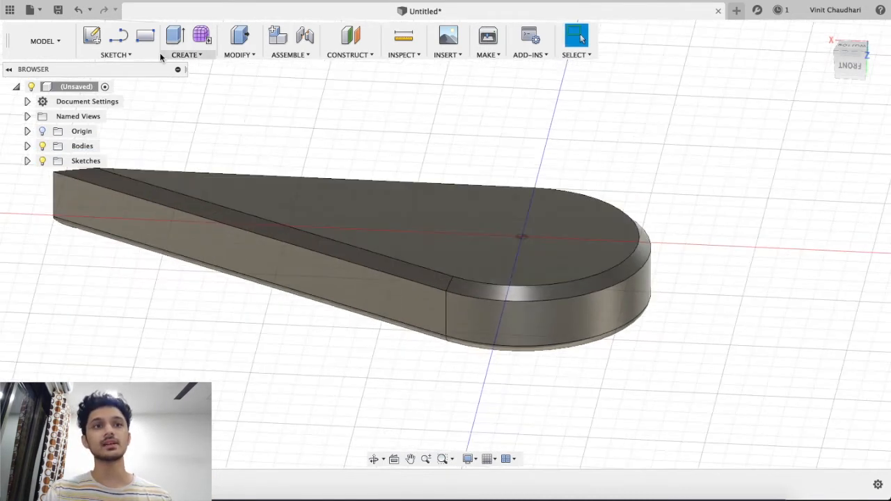
click(237, 55)
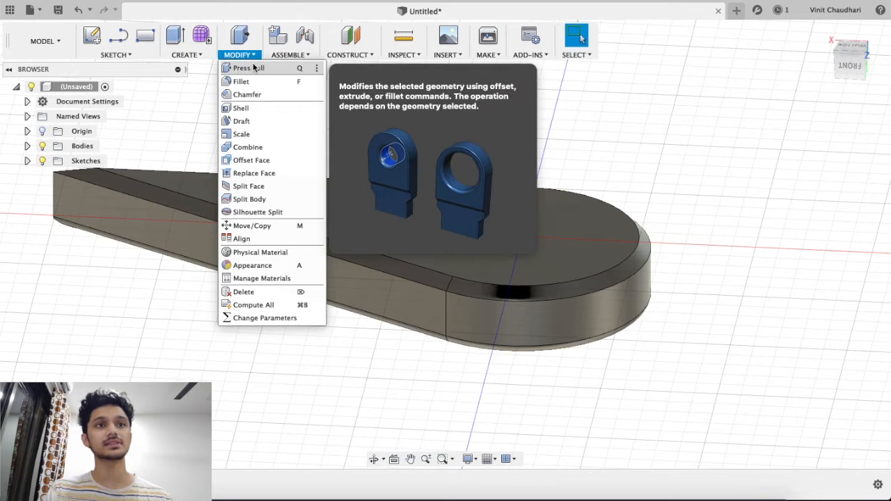
click(327, 341)
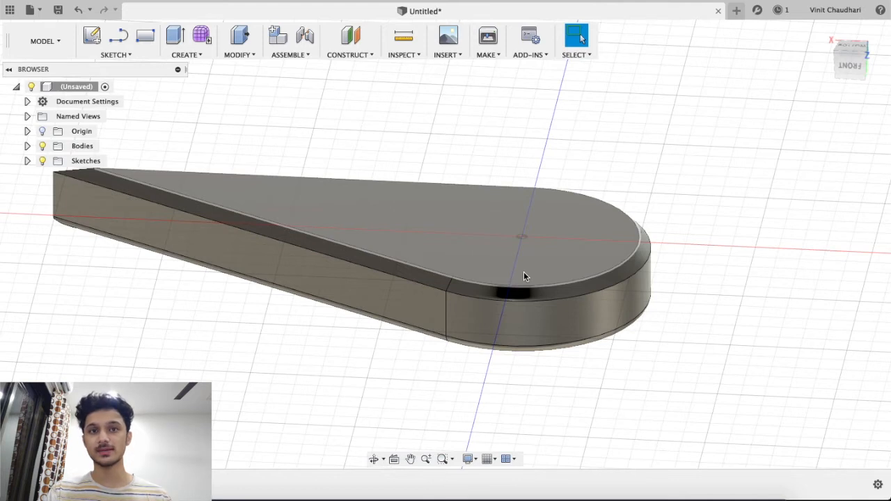
click(239, 54)
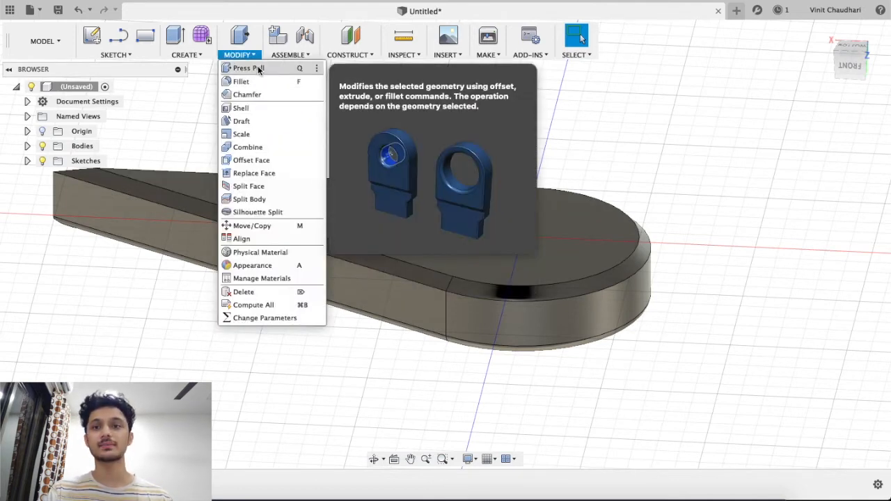
click(248, 68)
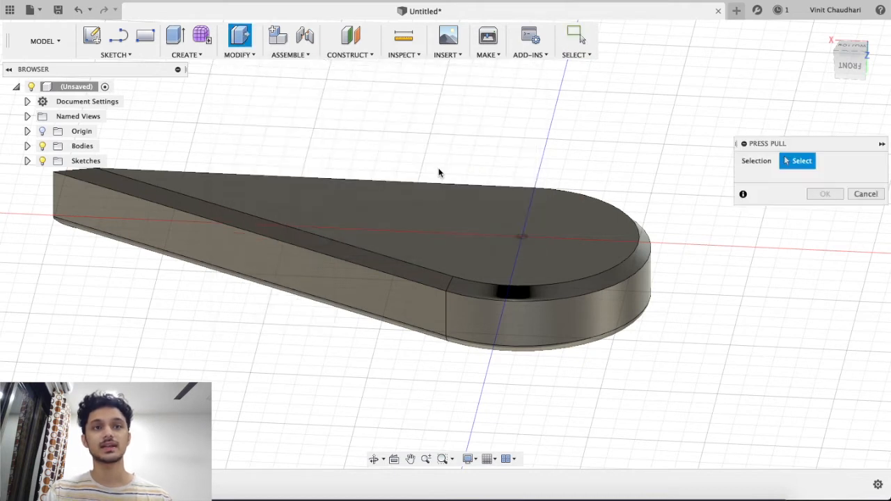
click(444, 220)
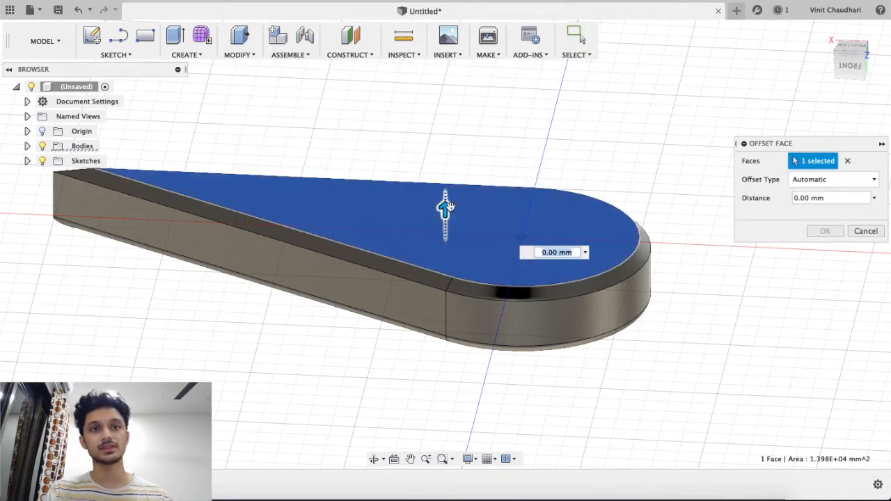
drag(445, 206, 500, 128)
scroll(533, 246, down, 4)
middle_drag(490, 270, 600, 249)
click(866, 231)
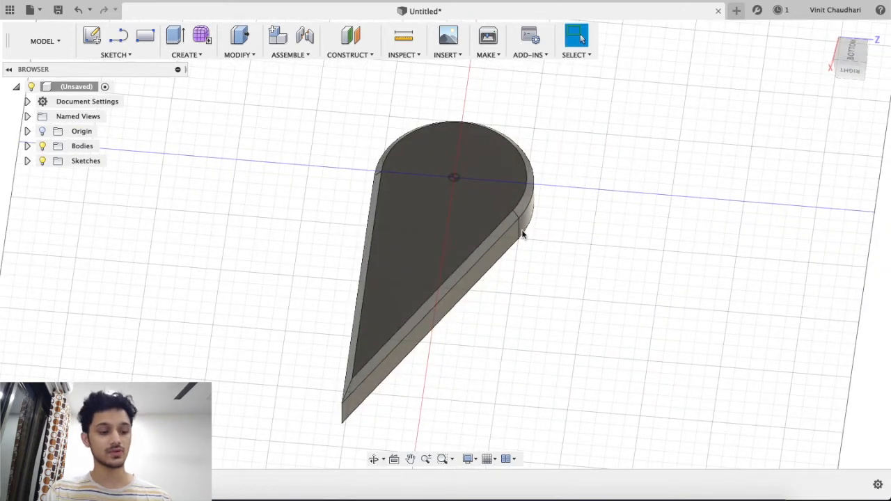
- Cut a simple hole 60 mm in diameter and 60 mm deep into the chamfered face, near the origin
click(182, 55)
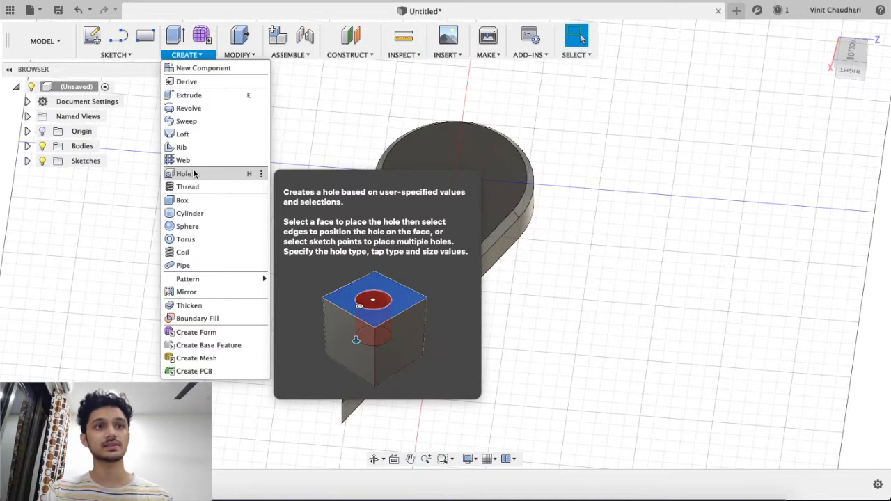
click(190, 174)
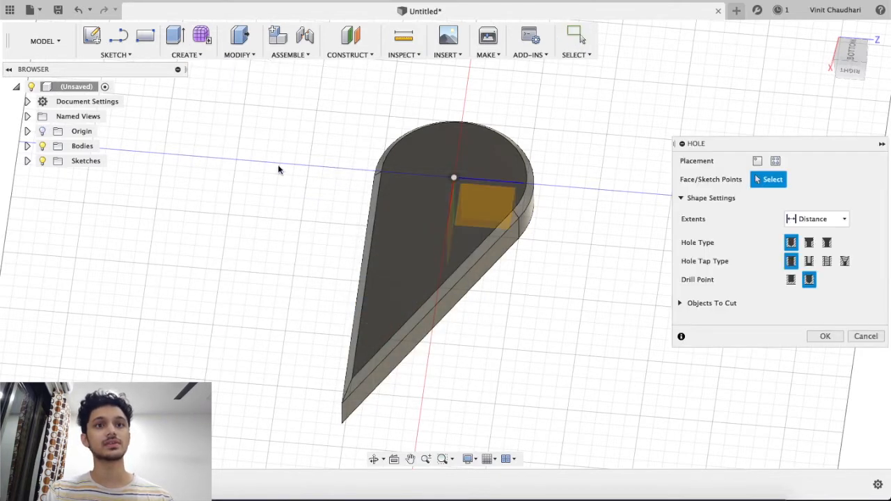
click(455, 177)
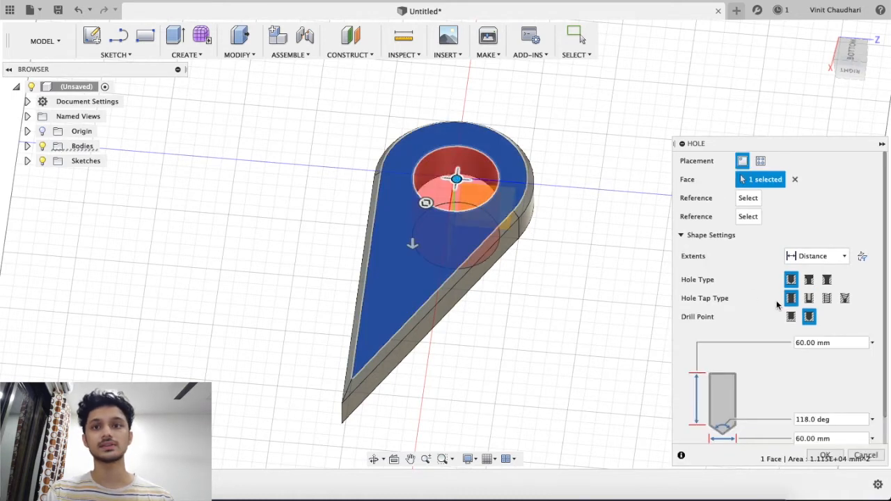
drag(732, 144, 666, 35)
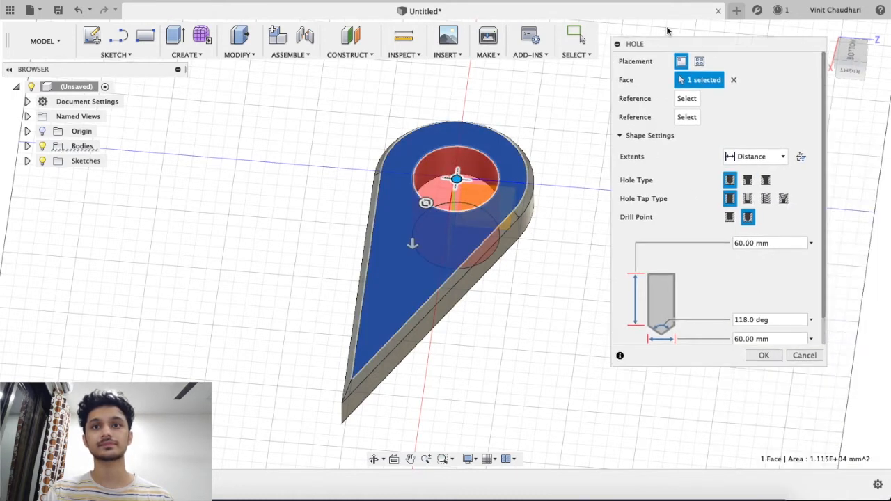
click(760, 344)
- Try reducing the hole's diameter to about 44 mm by offsetting its inner face with Press Pull
scroll(417, 215, up, 3)
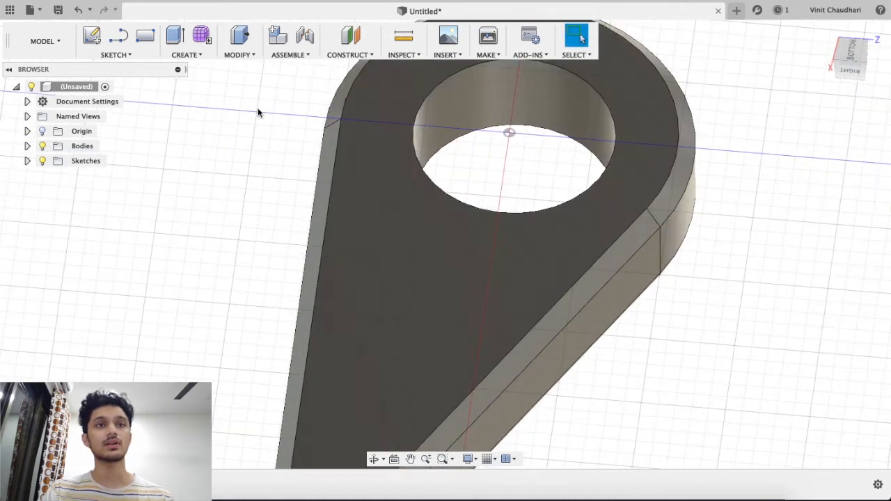
click(238, 37)
click(513, 136)
shift+middle_drag(513, 137, 557, 193)
drag(557, 193, 541, 177)
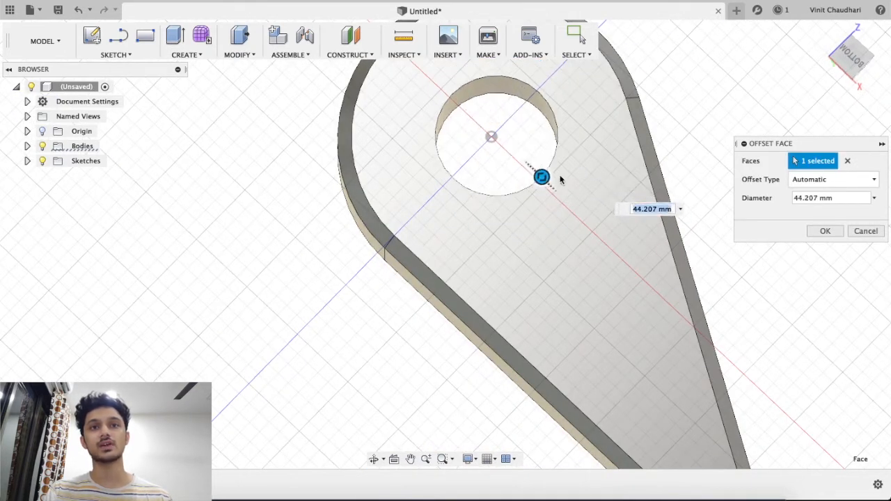
click(852, 231)
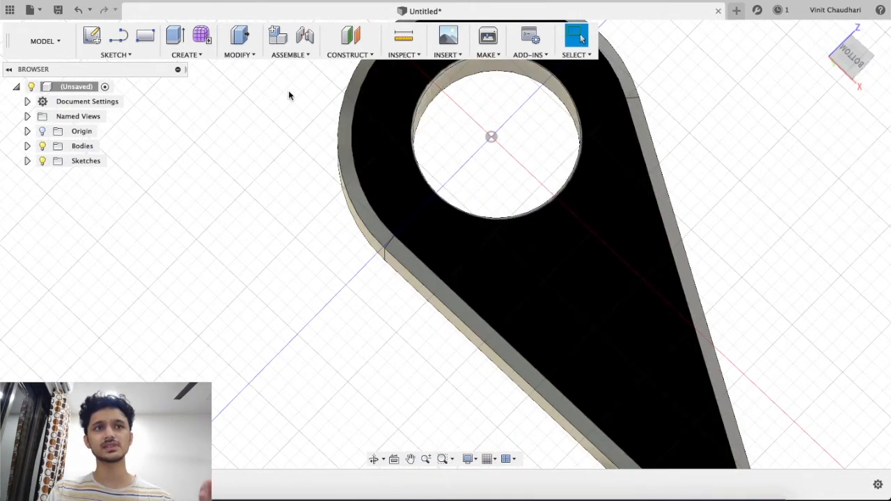
click(235, 58)
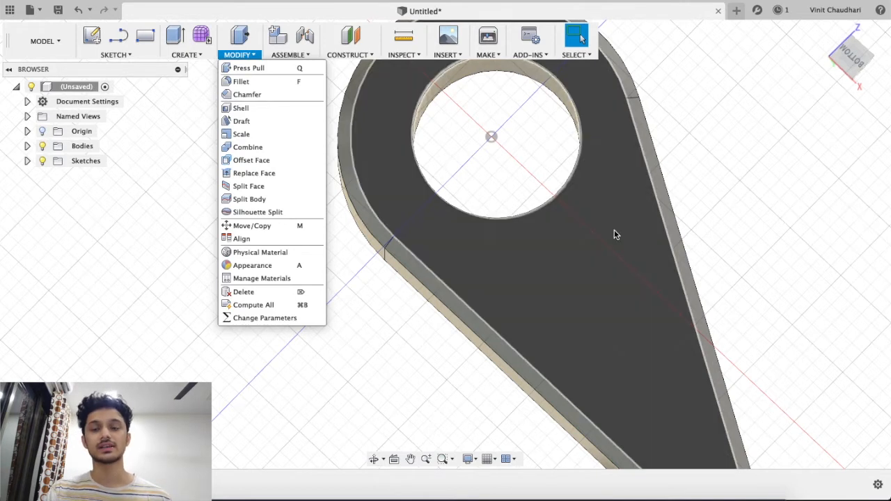
click(698, 190)
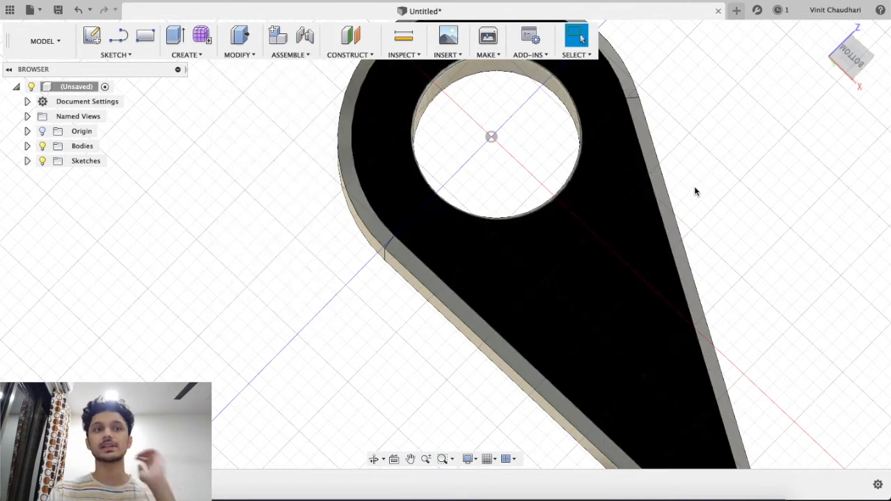
click(245, 54)
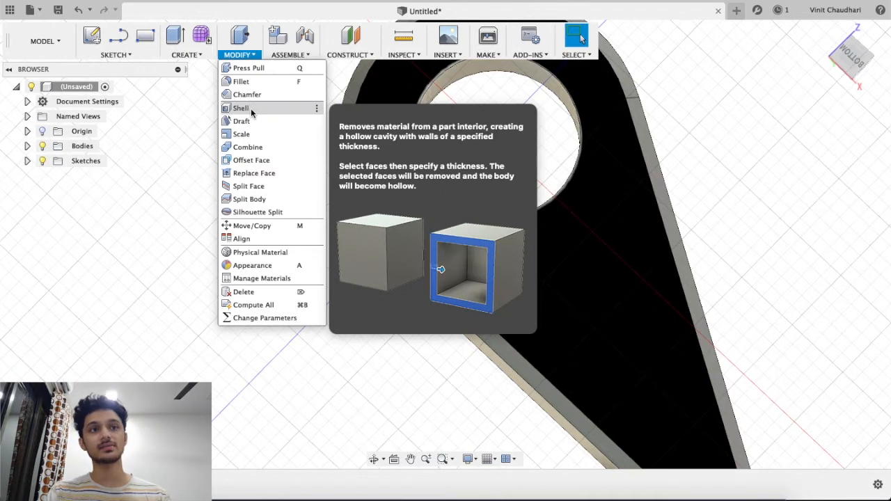
click(250, 108)
key(shift+F6)
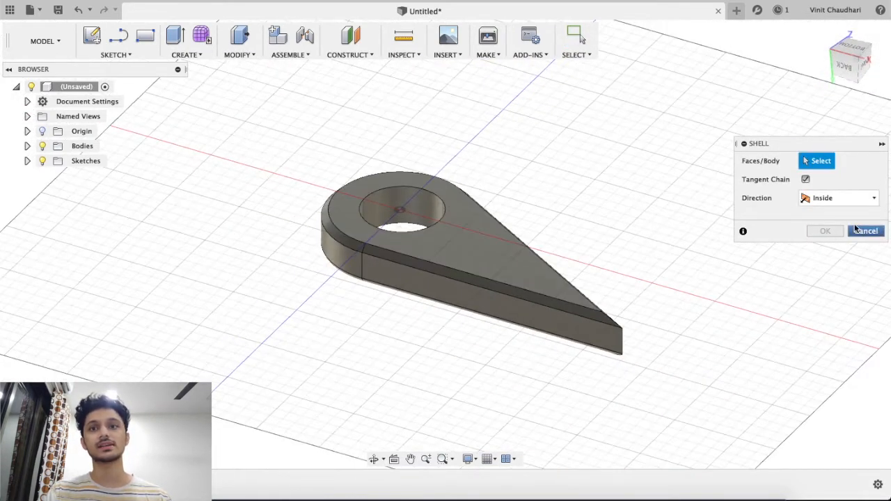
- Create a box beside the teardrop body as a new body, about 60 mm long, 92 mm wide and 64 mm high
click(187, 54)
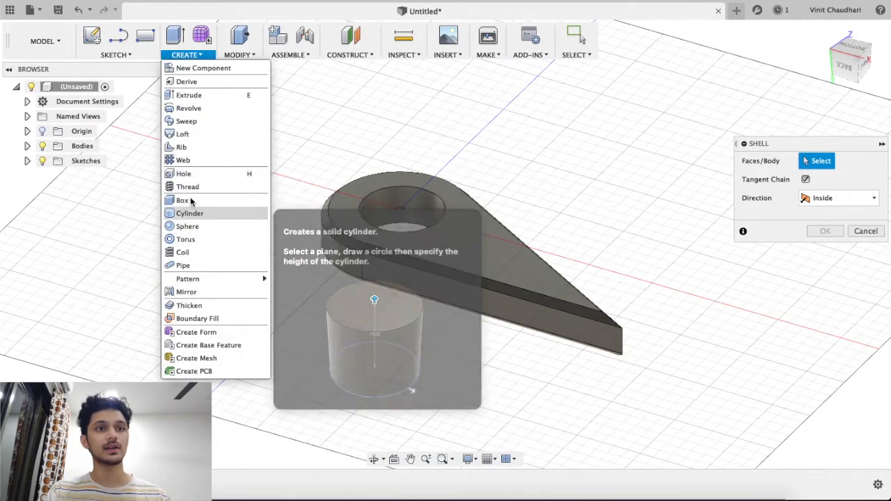
click(182, 200)
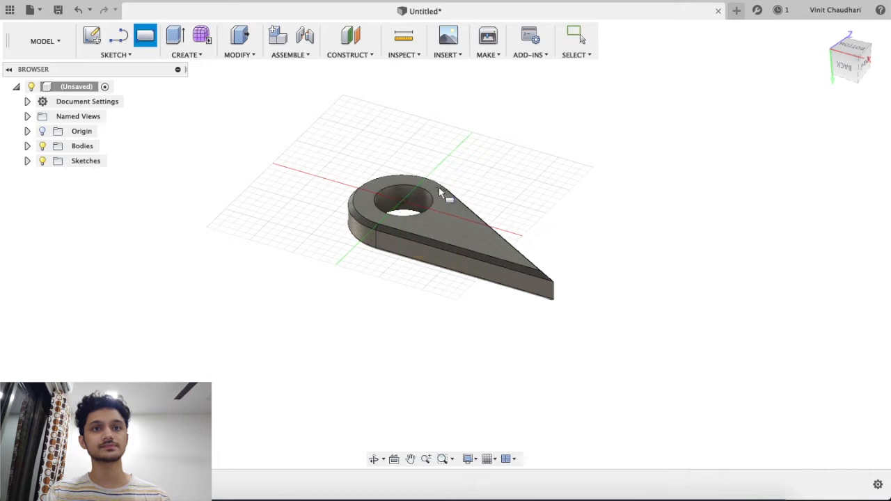
click(563, 142)
drag(517, 165, 514, 92)
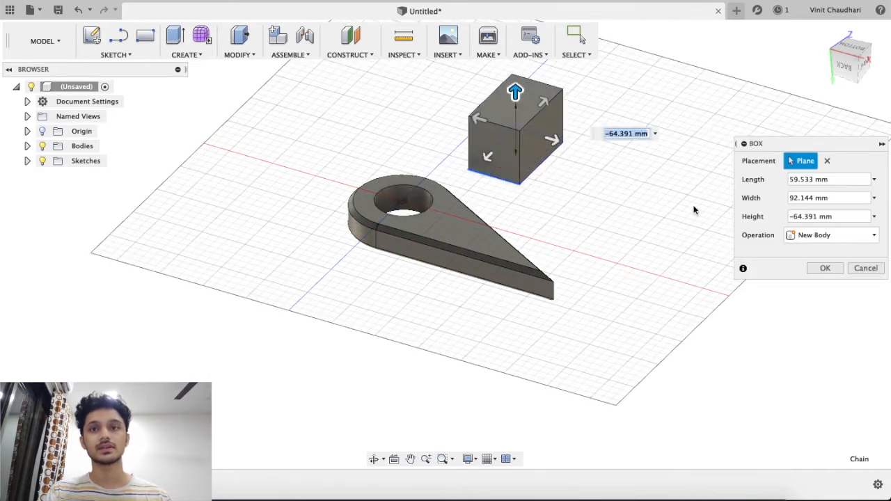
click(821, 267)
- Try shelling the box through its long side face with an inside thickness of about 7 mm
scroll(562, 139, up, 10)
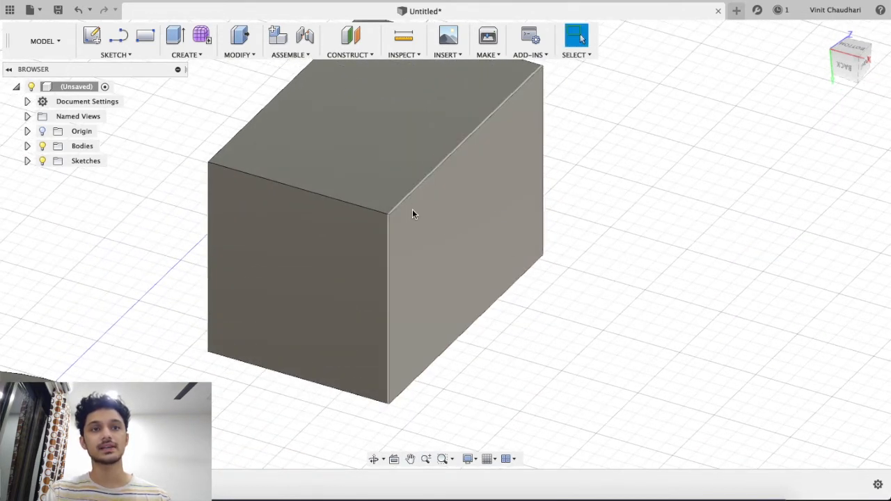
click(243, 55)
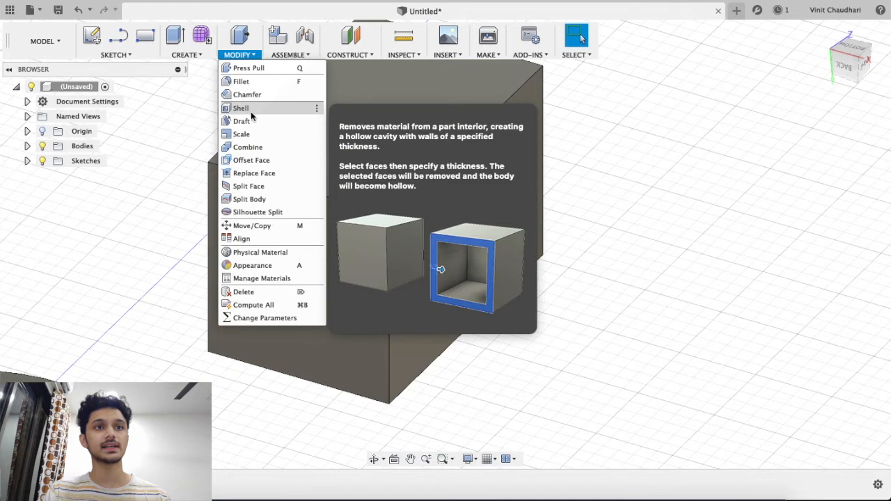
click(240, 109)
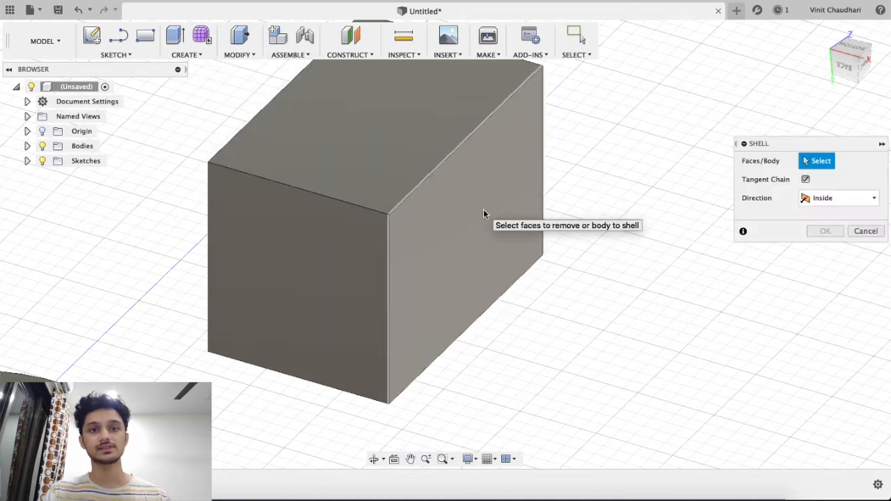
click(483, 214)
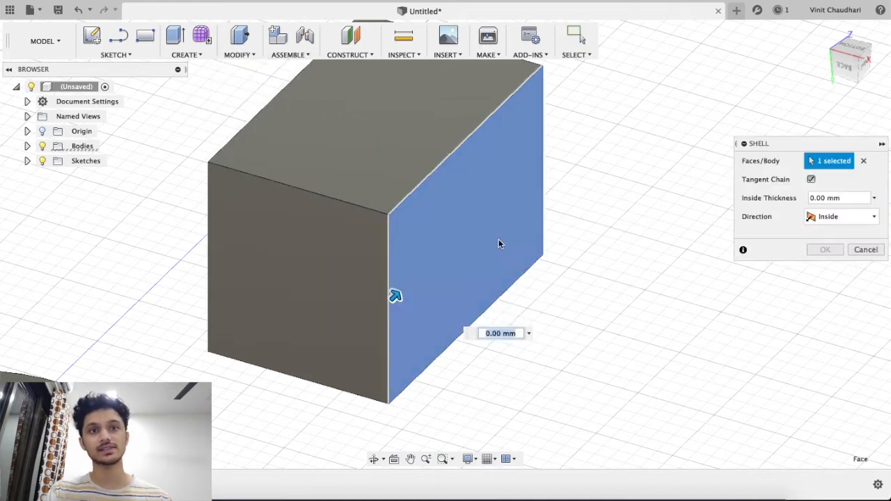
drag(395, 297, 458, 224)
shift+middle_drag(457, 225, 431, 201)
scroll(473, 230, up, 5)
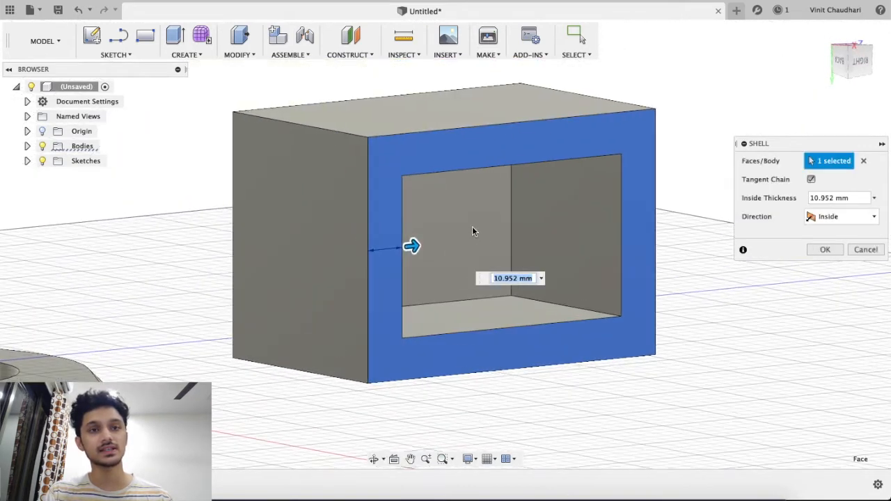
mouse_move(394, 250)
mouse_down()
mouse_move(407, 249)
mouse_move(378, 250)
mouse_up()
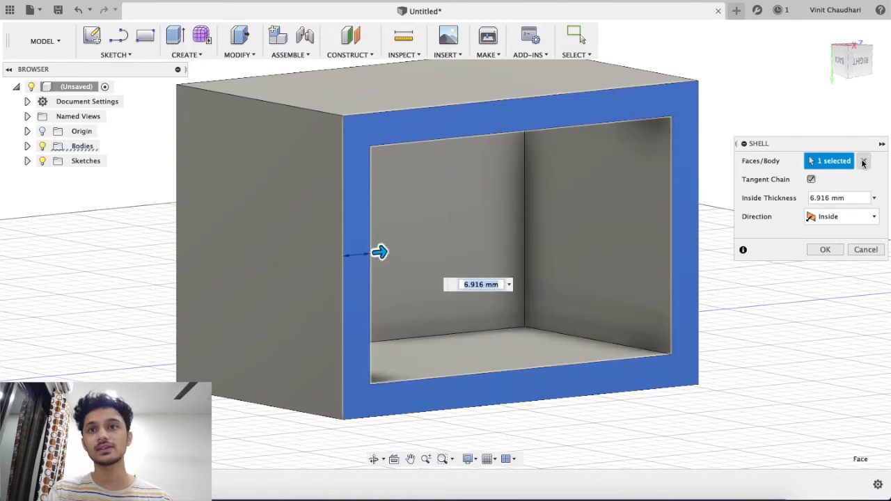
click(863, 161)
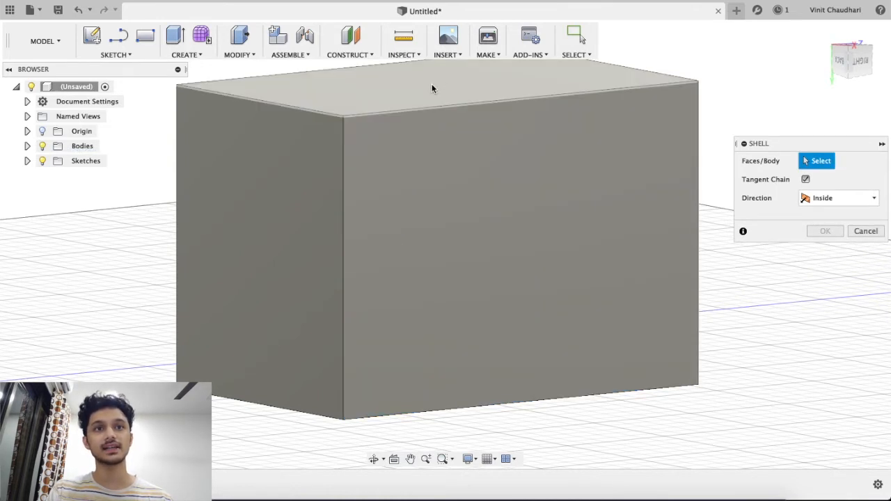
- Shell the box through its upper face with an inside thickness of 2 mm
click(432, 83)
shift+middle_drag(463, 121, 486, 147)
scroll(554, 129, down, 5)
middle_drag(579, 125, 501, 170)
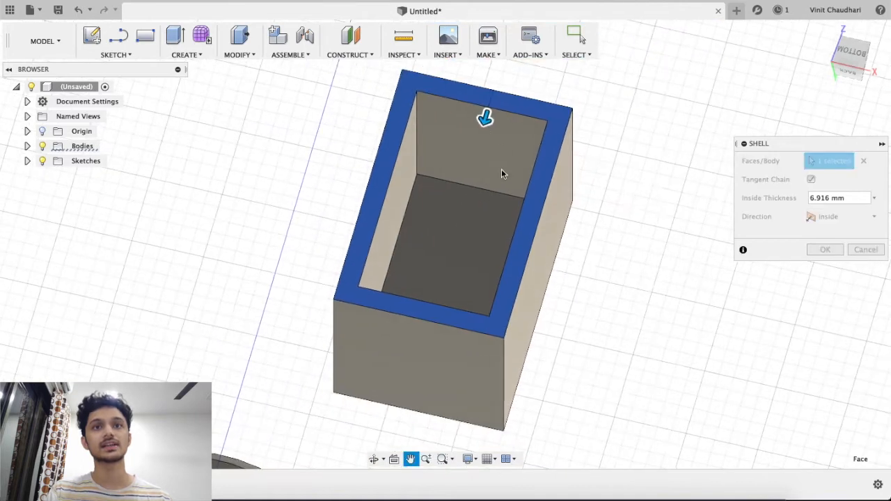
drag(485, 122, 492, 117)
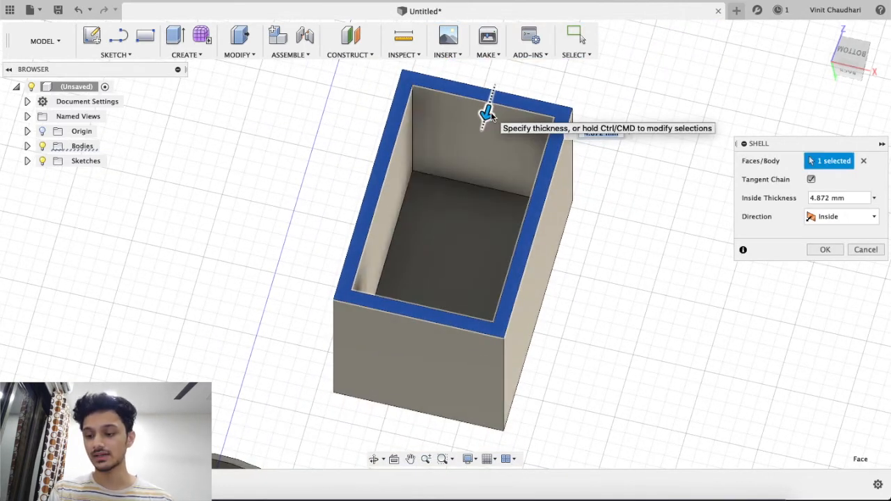
text(2)
key(Return)
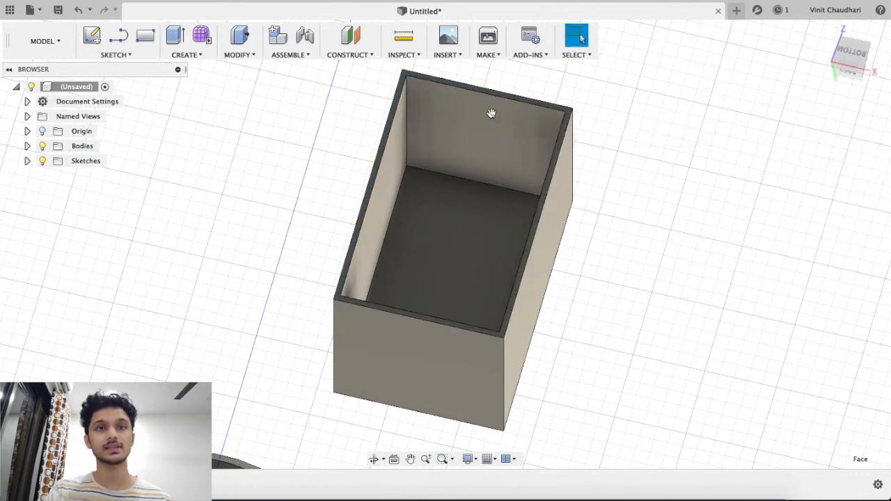
scroll(492, 116, down, 2)
scroll(536, 120, up, 3)
shift+middle_drag(536, 120, 610, 83)
middle_drag(557, 108, 366, 178)
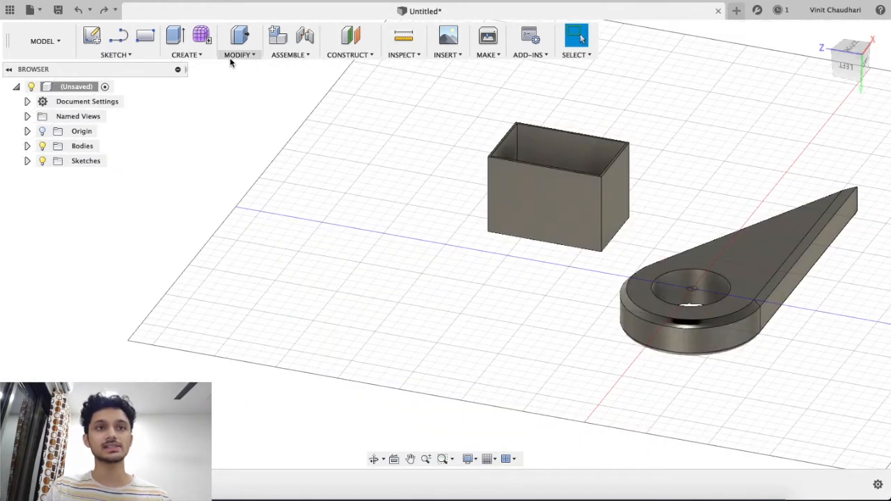
click(238, 56)
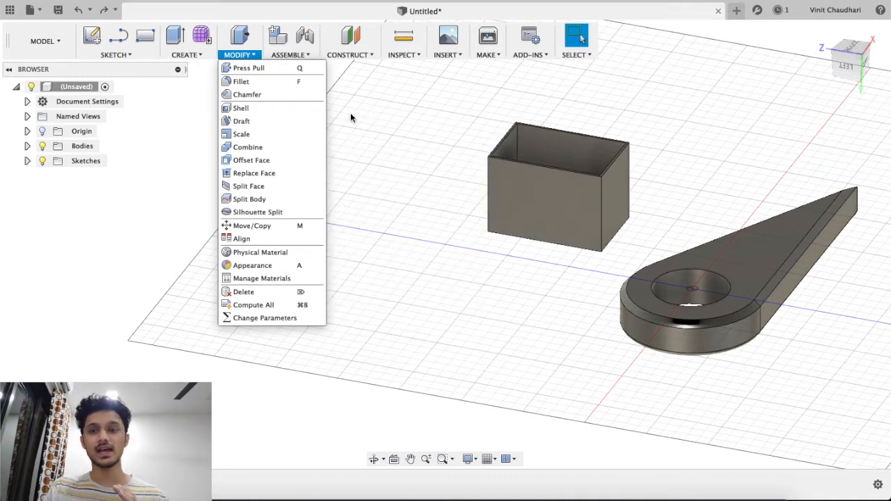
click(351, 117)
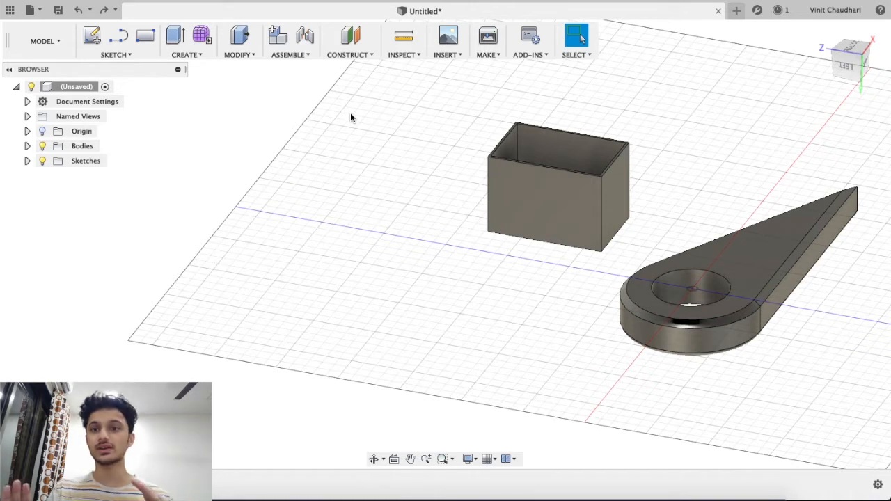
- Create a second box as a new body, about 64 mm long, 82 mm wide and 165 mm high, apart from the shelled box
click(186, 54)
click(183, 199)
click(293, 272)
click(316, 304)
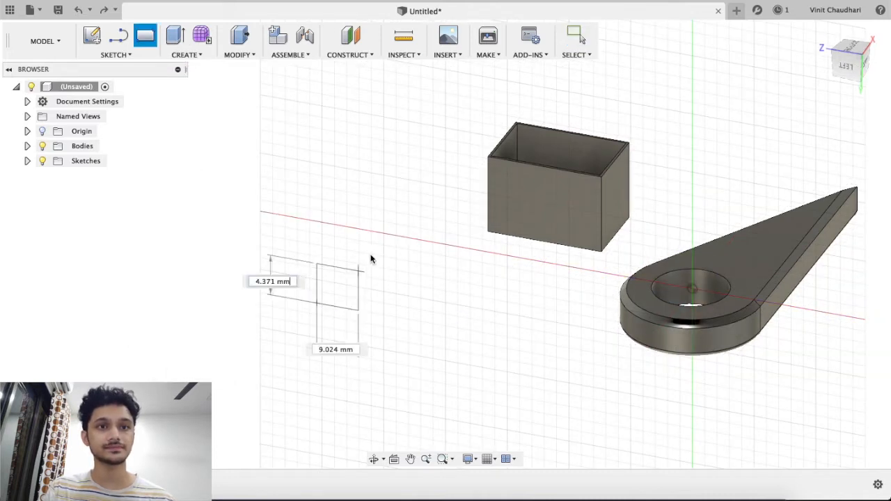
click(379, 210)
drag(365, 252, 274, 363)
click(825, 268)
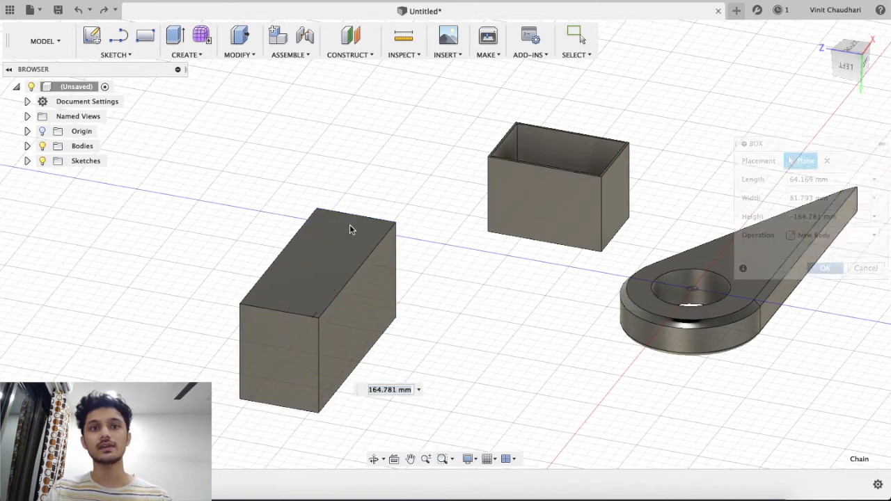
scroll(349, 224, up, 3)
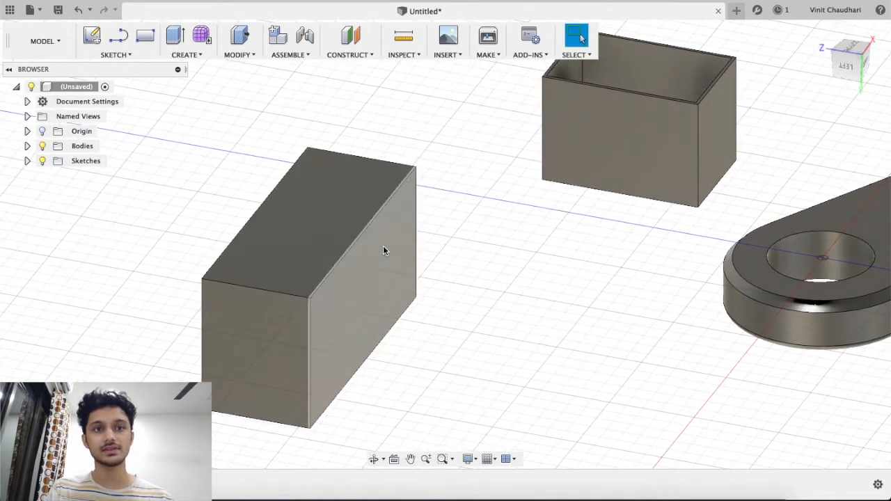
shift+middle_drag(342, 244, 336, 177)
shift+middle_drag(379, 114, 434, 188)
scroll(642, 146, down, 3)
middle_drag(642, 145, 570, 142)
scroll(373, 132, down, 3)
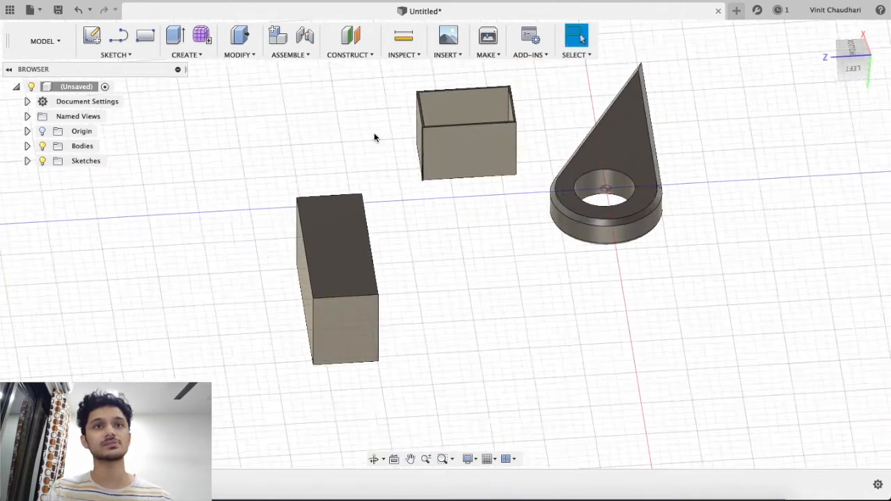
click(187, 54)
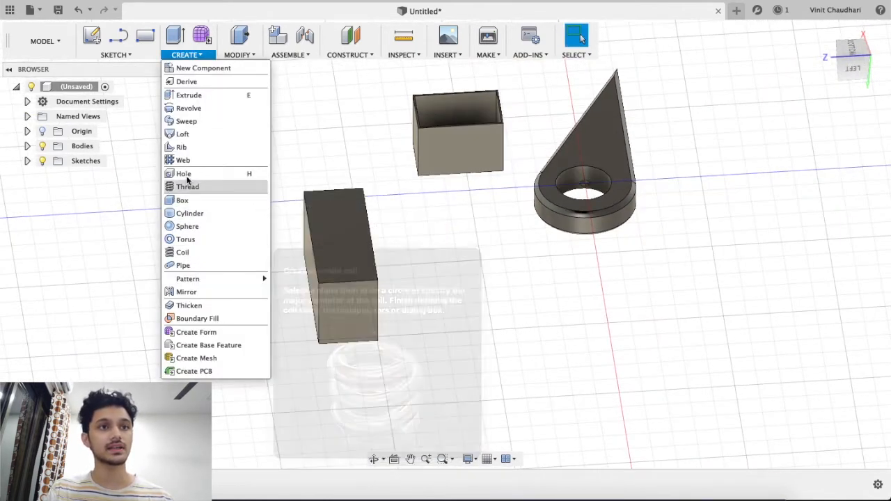
- Try a one-side draft of about -51.7 degrees on the solid box's long side face, using the XZ plane as reference
click(238, 54)
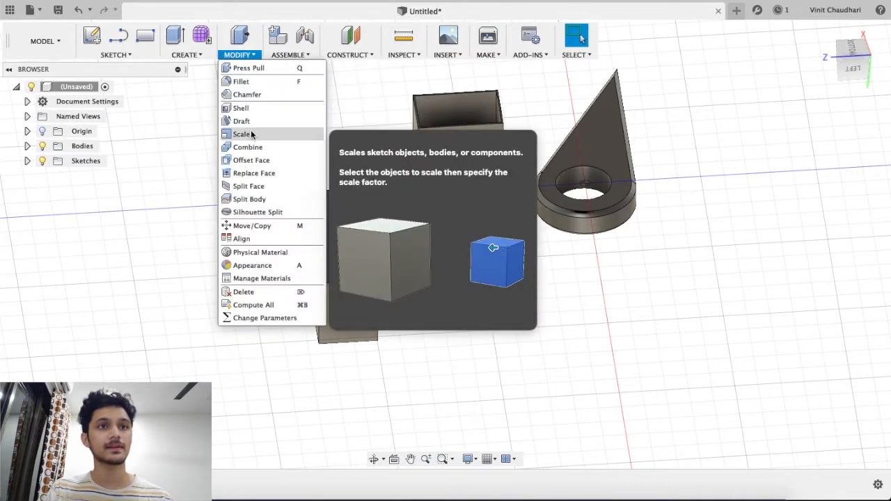
click(254, 121)
shift+middle_drag(408, 171, 382, 179)
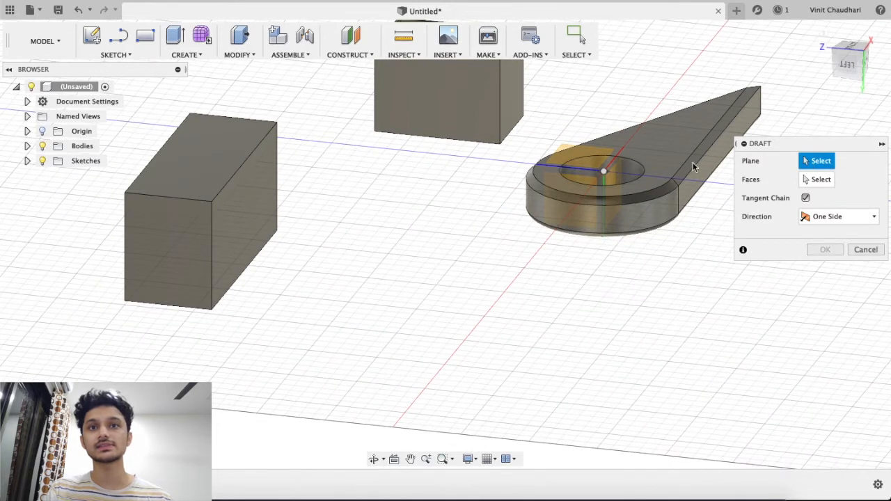
click(588, 155)
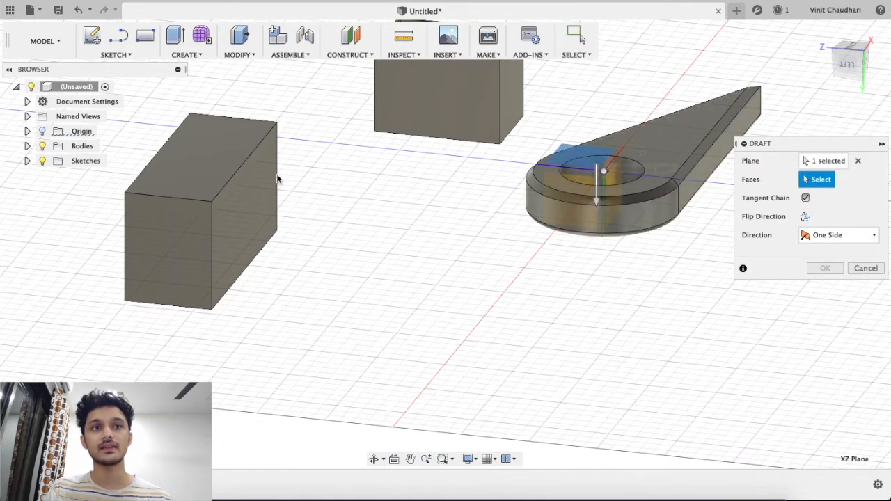
click(234, 193)
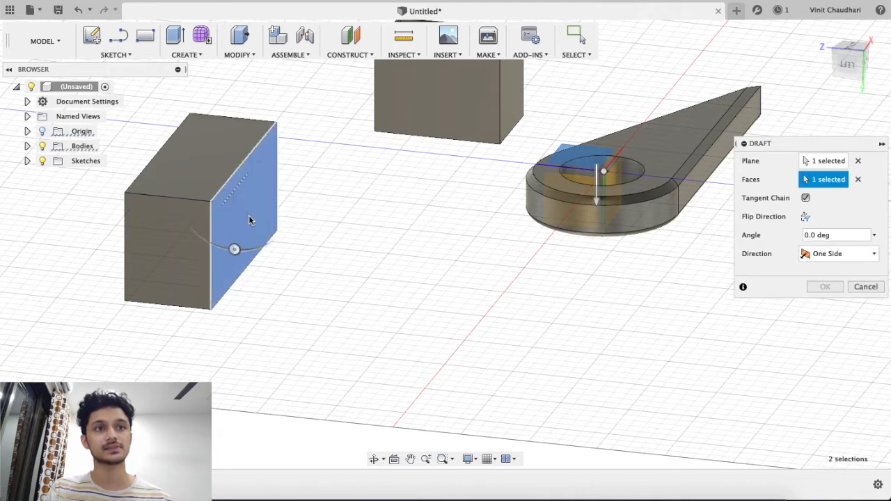
drag(234, 248, 282, 230)
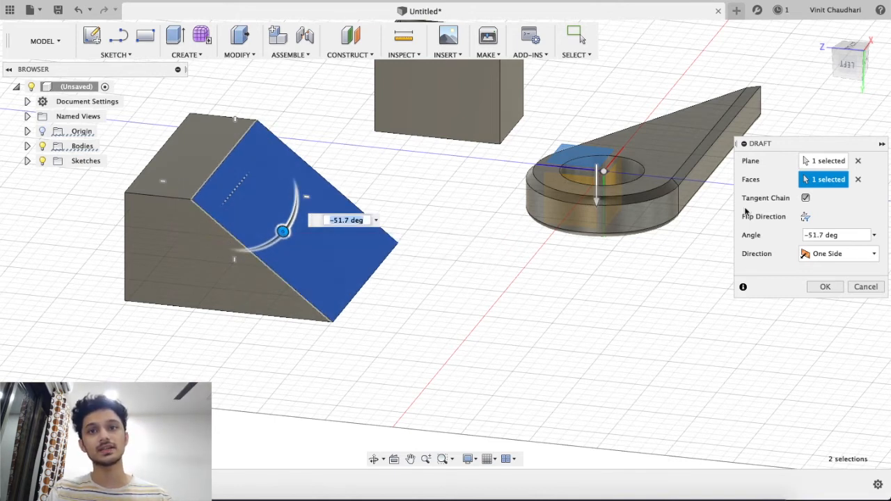
click(858, 180)
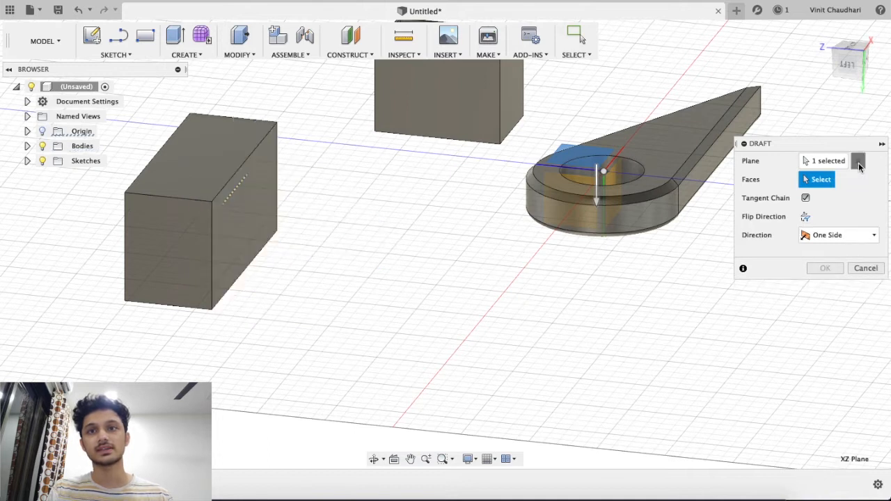
click(858, 161)
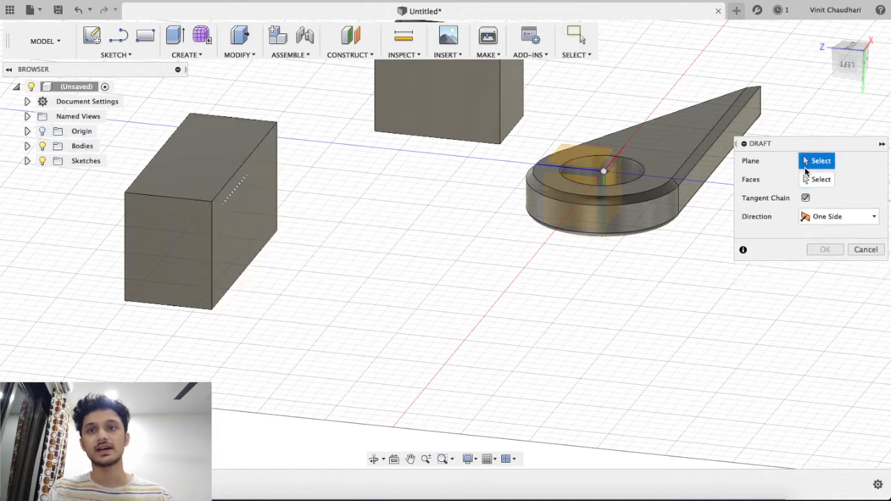
- Draft the solid box's long side face by -51.7 degrees on one side, using the YZ plane as reference
click(573, 203)
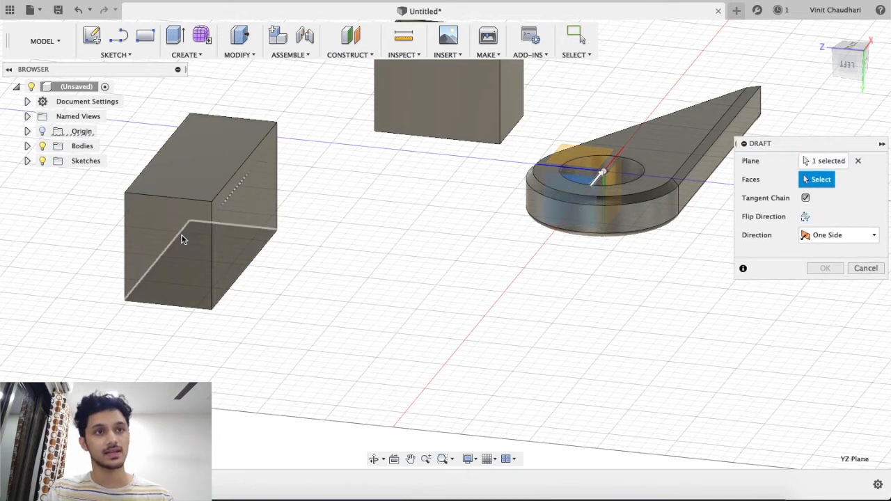
click(252, 200)
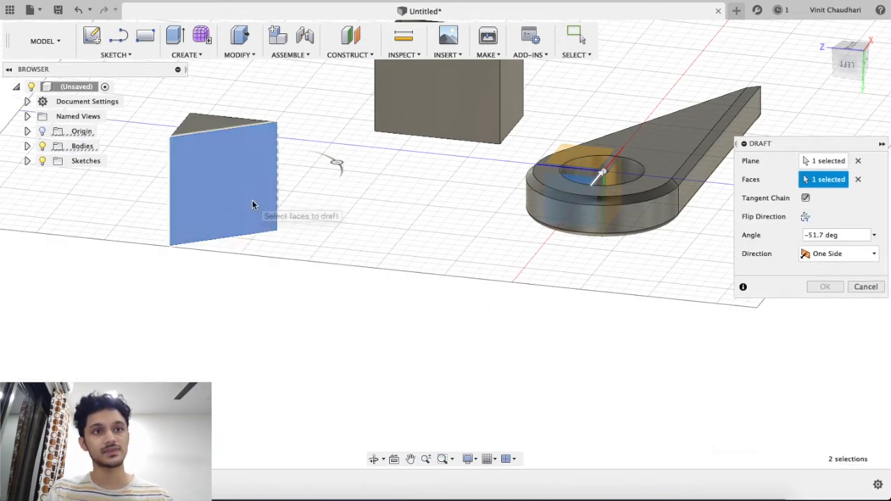
scroll(255, 179, down, 6)
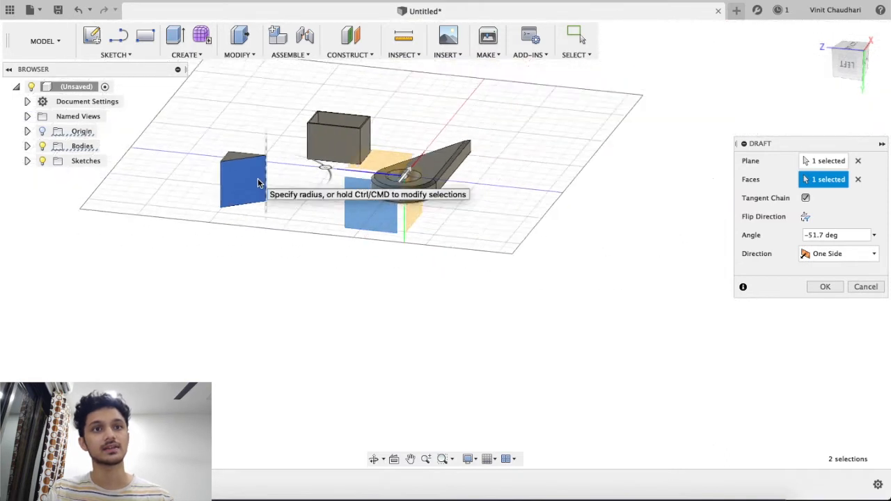
scroll(257, 180, up, 3)
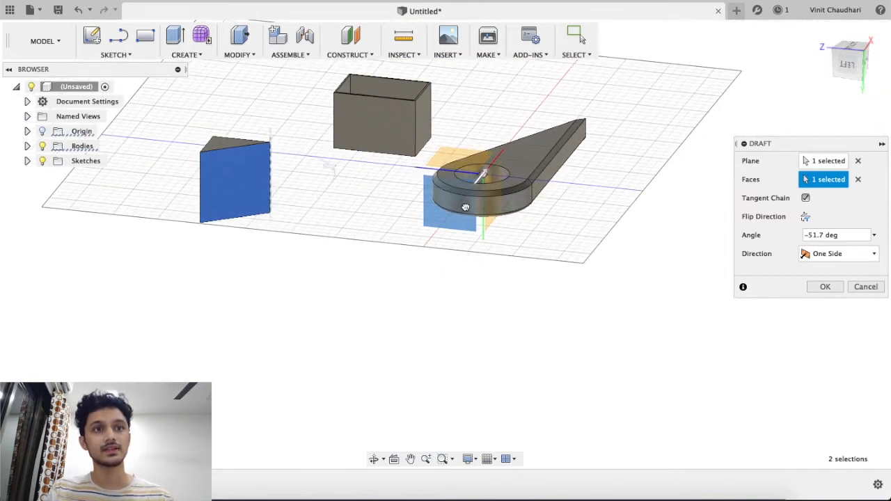
click(482, 177)
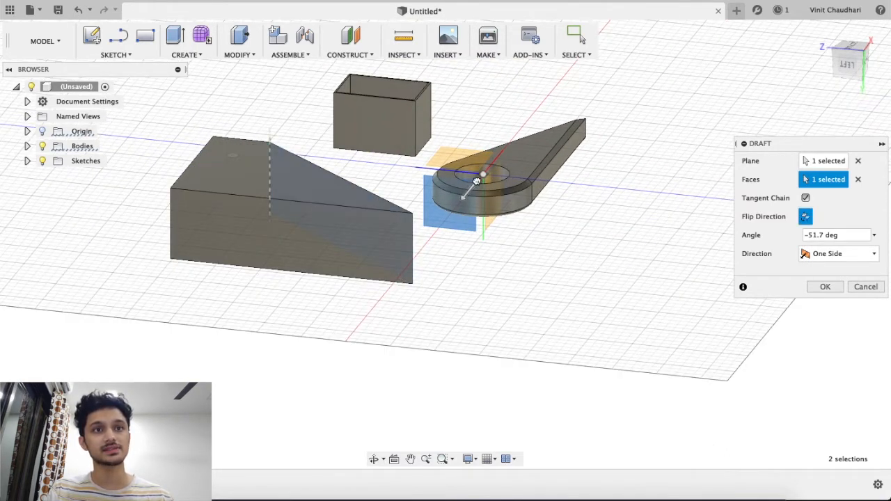
click(481, 175)
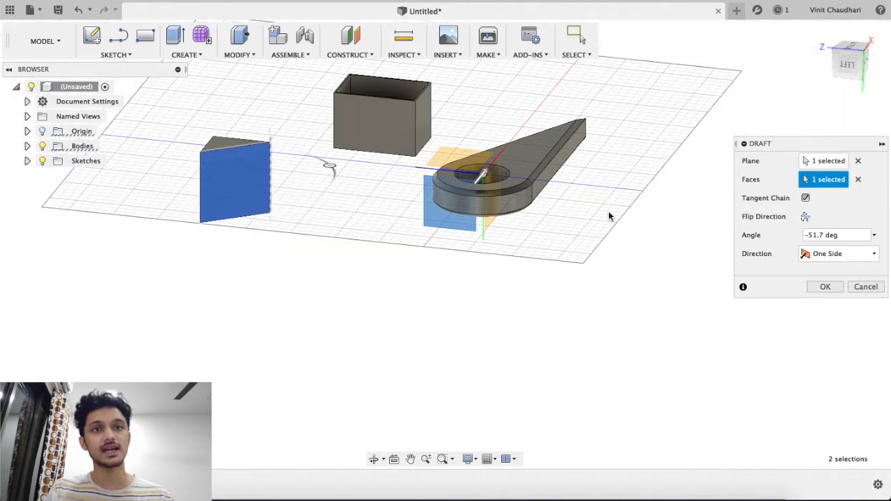
click(824, 286)
- Set up a uniform scale of the drafted body about its upper corner with a factor of about 1.63
scroll(281, 246, down, 2)
middle_drag(285, 235, 350, 132)
scroll(348, 236, up, 3)
click(238, 54)
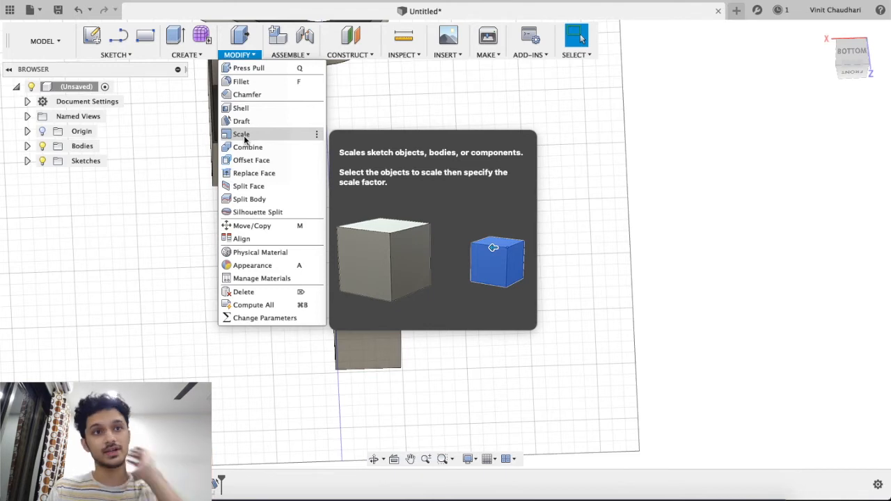
click(234, 136)
shift+middle_drag(393, 159, 472, 107)
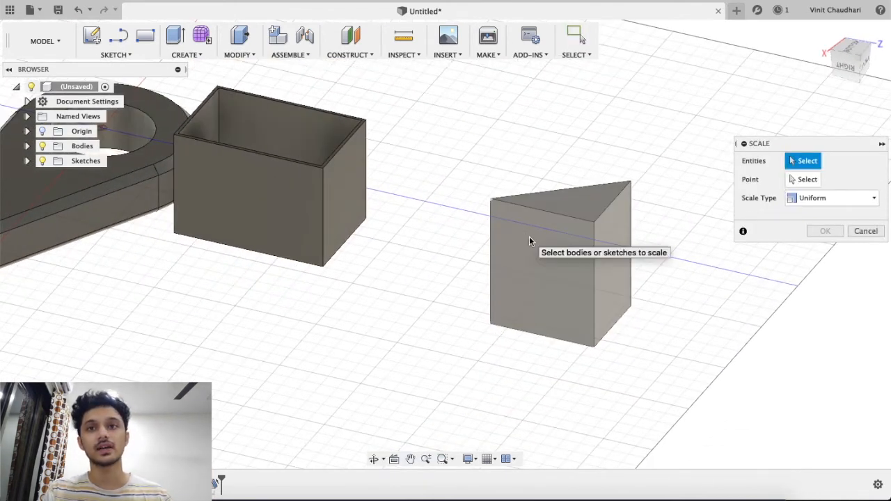
click(529, 237)
drag(501, 199, 526, 202)
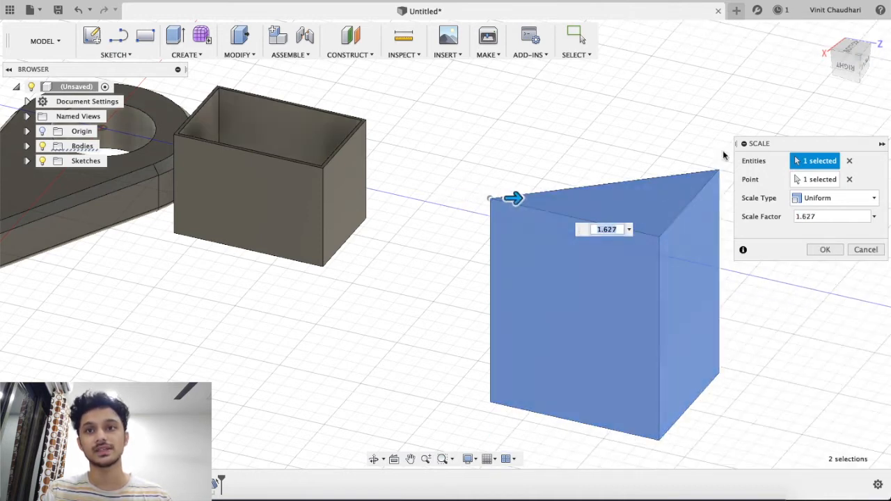
- Change the scale point to the body's front upper corner and scale it uniformly by a factor of about 0.56
click(832, 180)
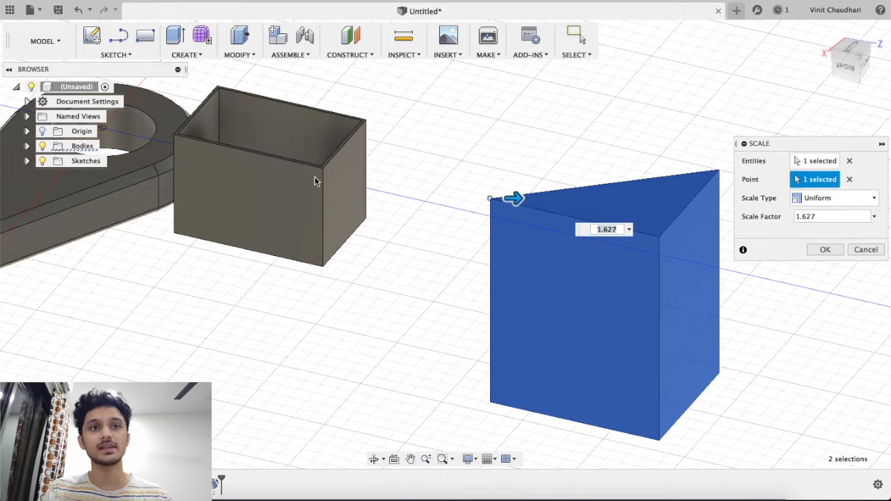
click(662, 237)
scroll(662, 237, down, 3)
drag(667, 237, 629, 237)
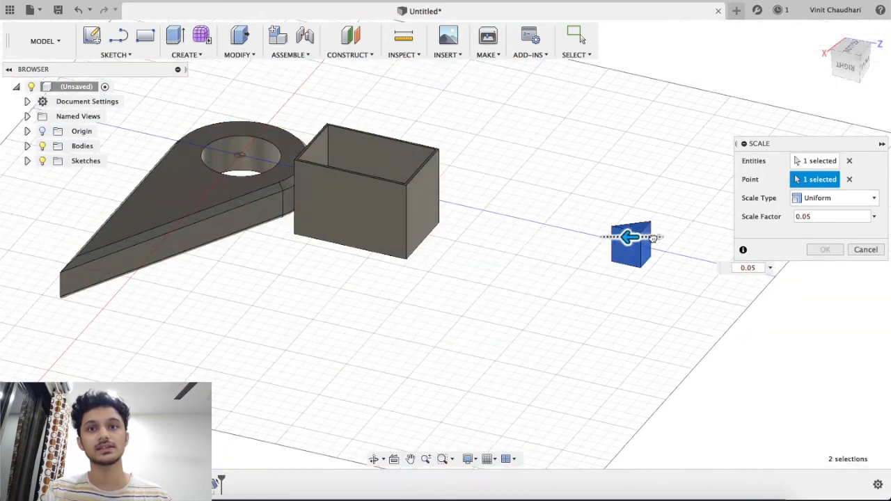
click(824, 249)
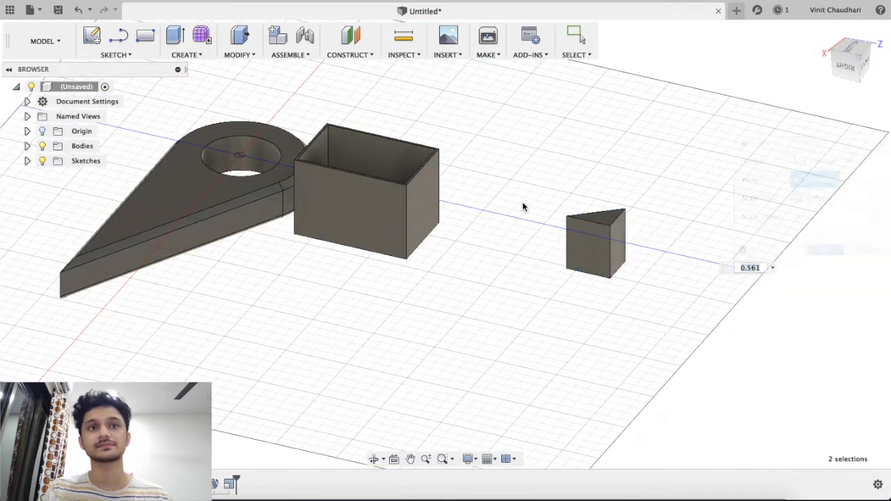
click(238, 58)
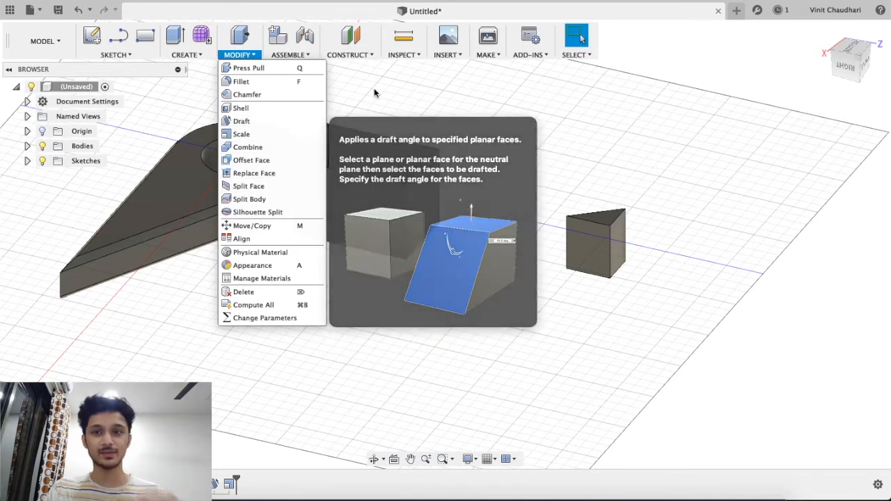
scroll(510, 109, down, 4)
middle_drag(510, 111, 574, 153)
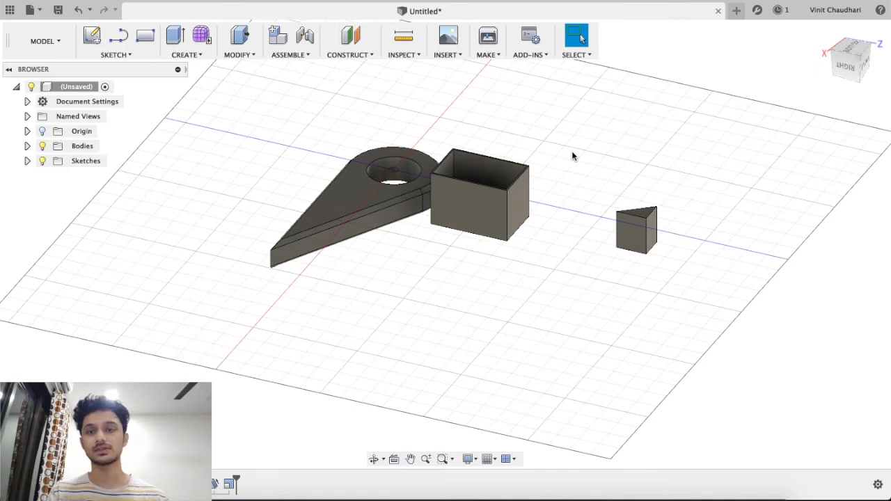
scroll(572, 156, up, 5)
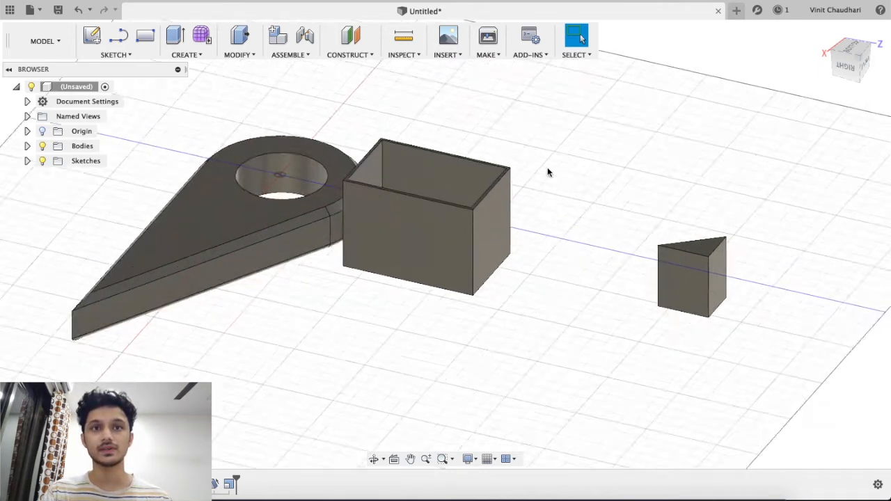
- Move the small wedge body about -128.4 mm along Y towards the shelled box
double_click(728, 242)
click(686, 136)
click(707, 227)
click(647, 158)
drag(647, 158, 884, 382)
right_click(737, 275)
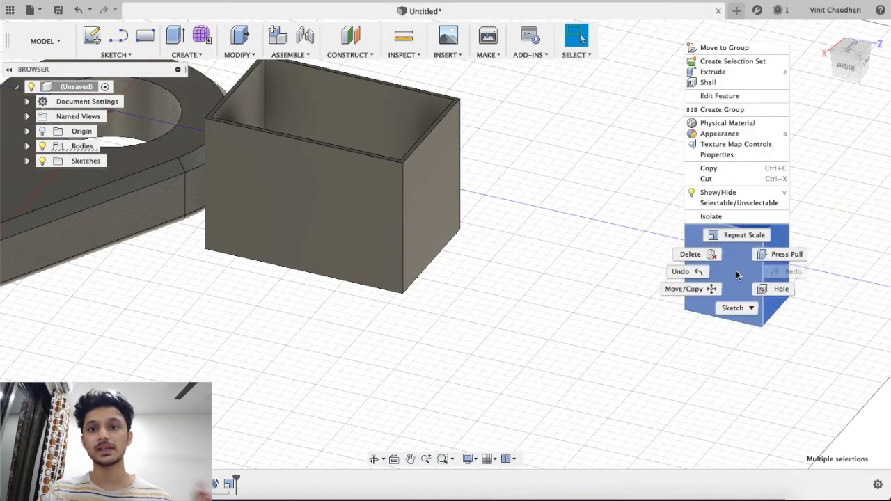
click(699, 290)
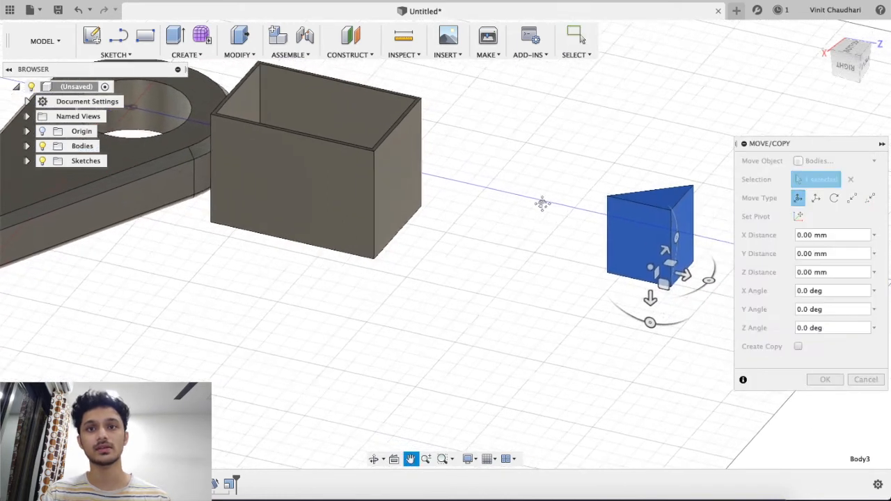
drag(677, 271, 451, 222)
shift+middle_drag(507, 178, 460, 203)
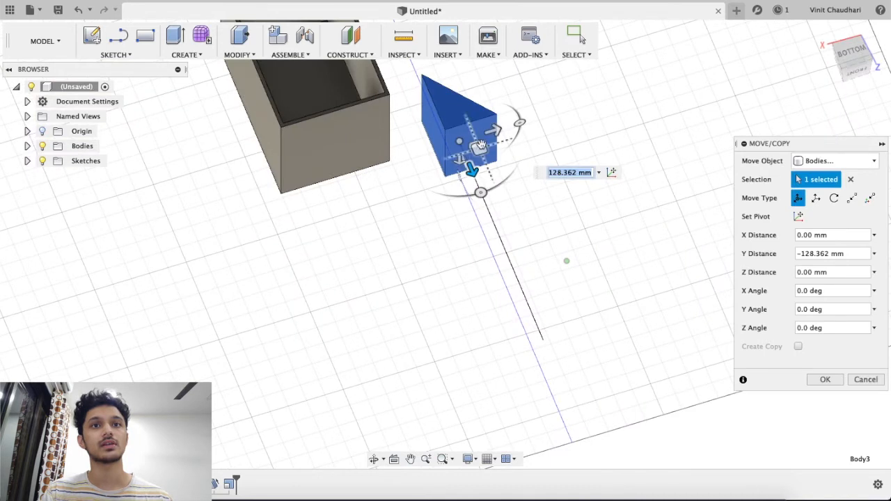
- Shift the wedge about -43.3 mm along X and back by about 10.6 mm so it overlaps the shelled box's long wall
drag(482, 132, 398, 154)
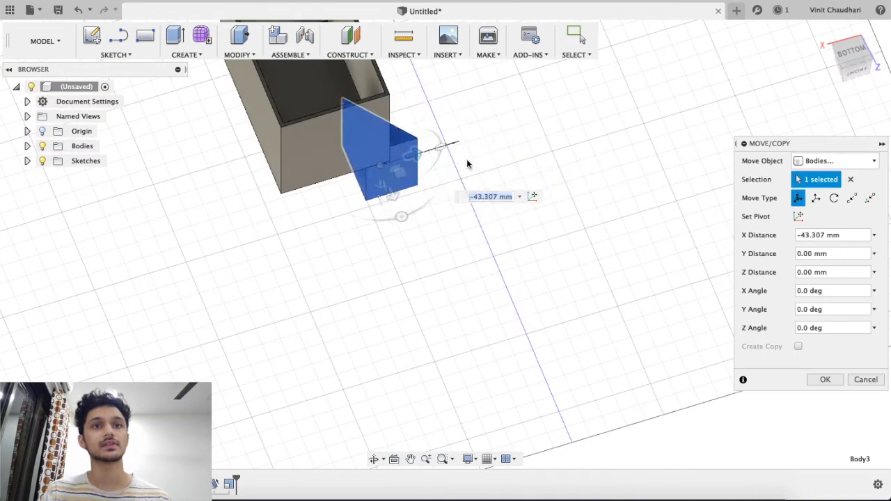
shift+middle_drag(467, 165, 495, 180)
drag(432, 256, 438, 166)
shift+middle_drag(611, 148, 535, 203)
drag(389, 145, 416, 134)
shift+middle_drag(416, 134, 610, 191)
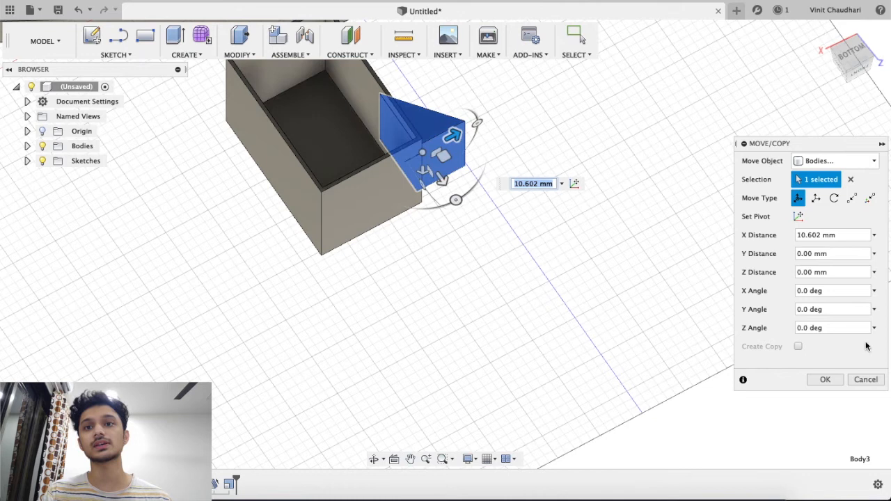
drag(789, 144, 751, 54)
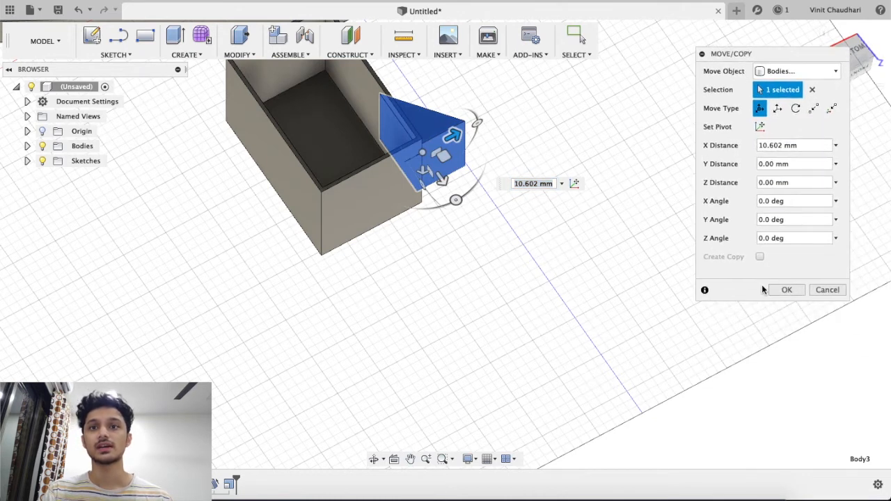
click(778, 289)
- Set up a Combine with the wedge as target body and the shelled box as tool body, trying the Cut operation
shift+middle_drag(578, 245, 423, 135)
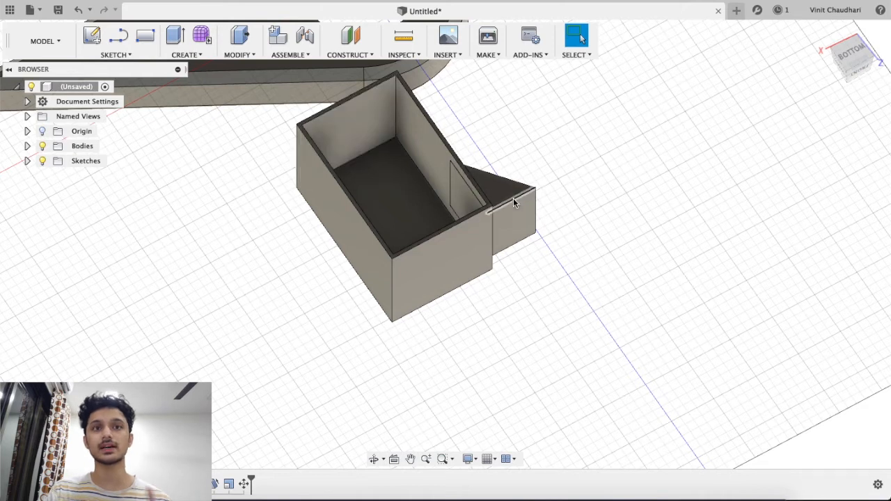
click(238, 49)
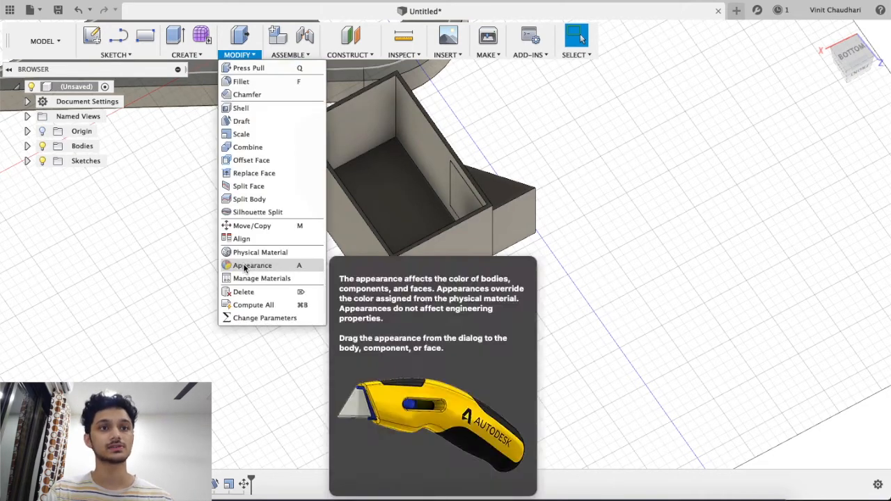
click(238, 150)
click(526, 213)
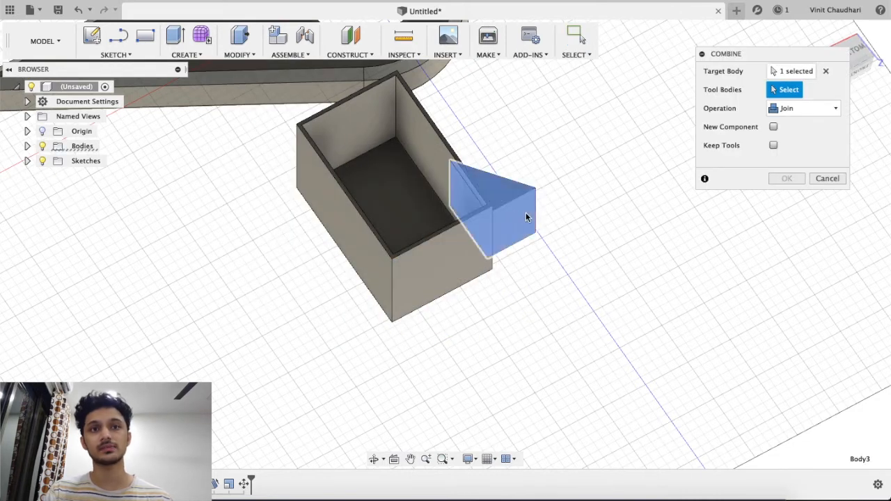
click(416, 270)
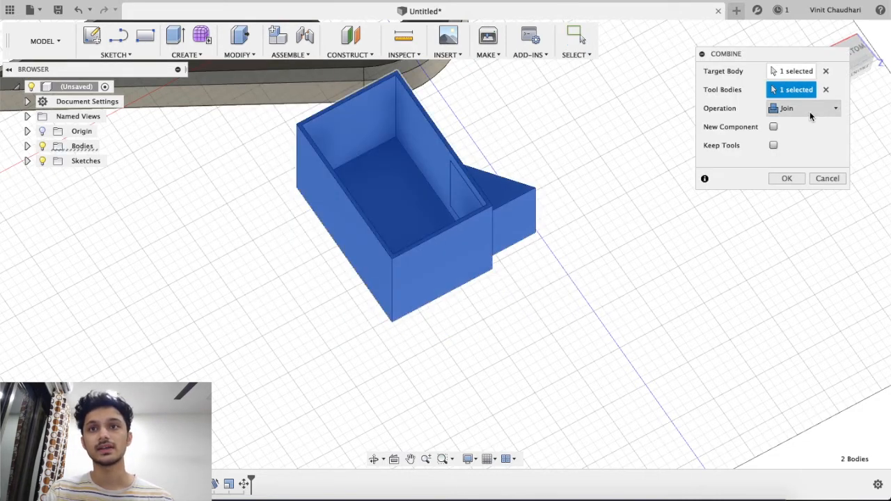
click(809, 111)
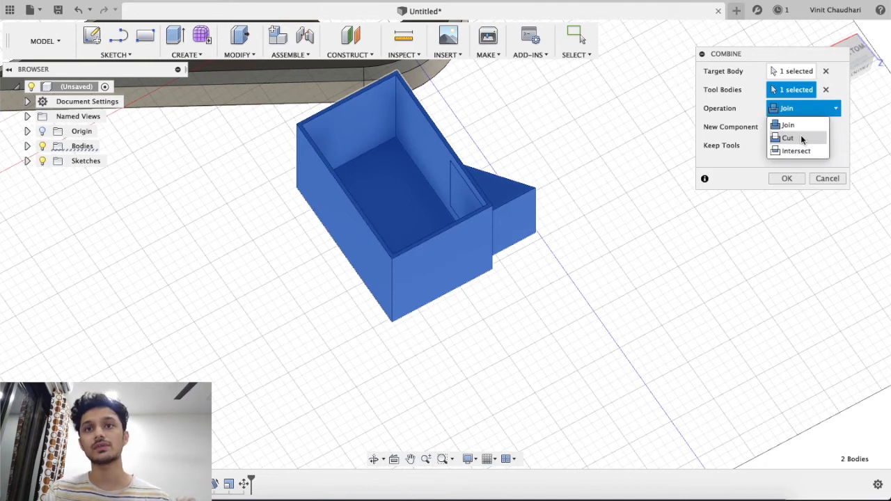
click(787, 138)
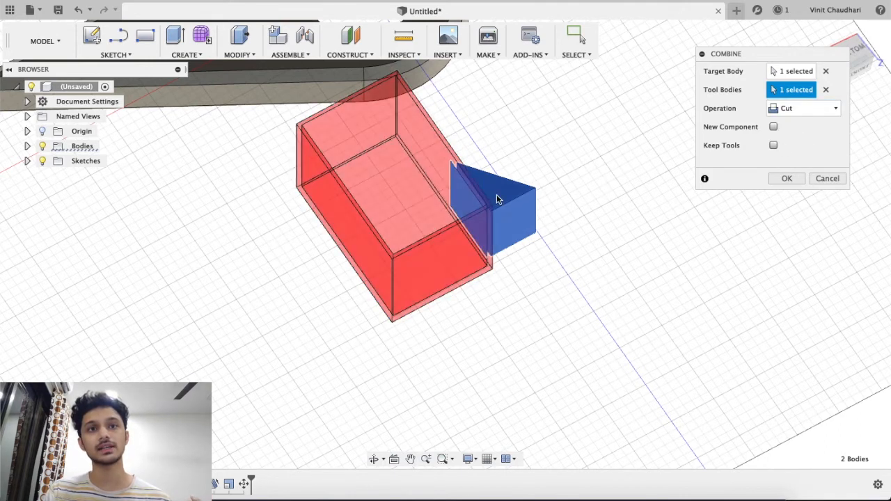
- Switch the Combine operation to Join and merge the wedge and the shelled box
click(800, 108)
click(784, 126)
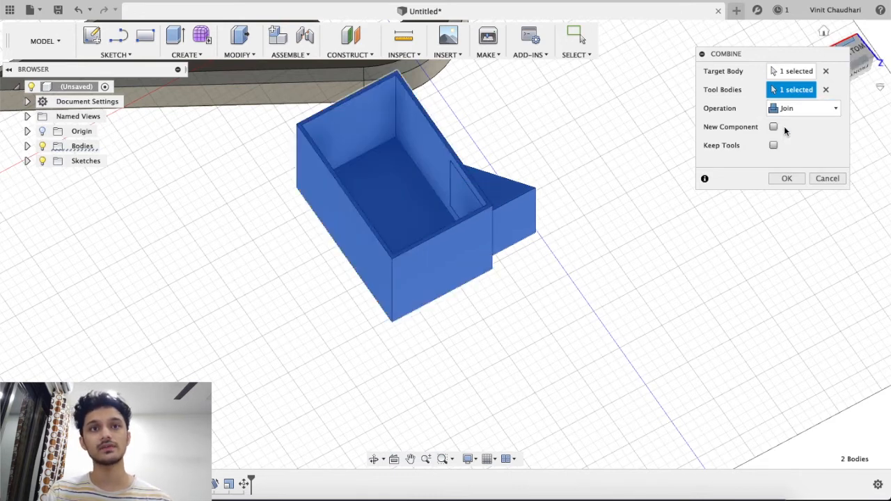
click(785, 178)
- Offset the teardrop's upper face outward by about 15.3 mm with Offset Face
shift+middle_drag(696, 174, 613, 184)
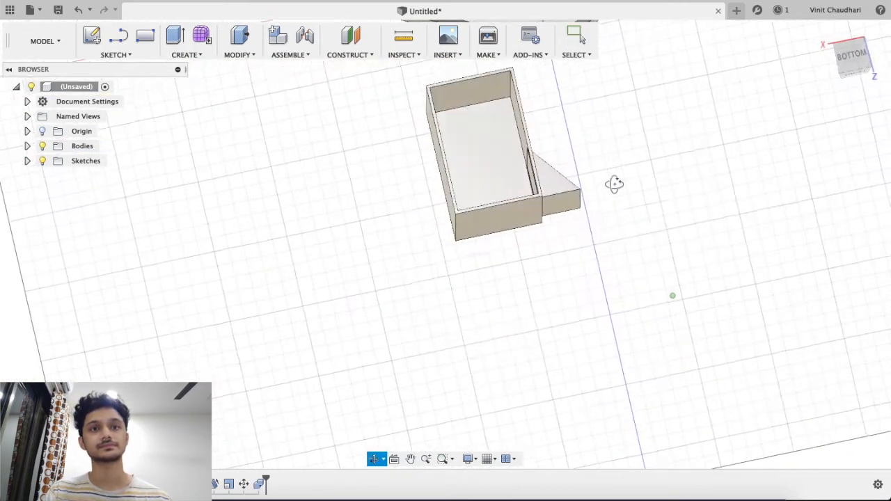
click(238, 54)
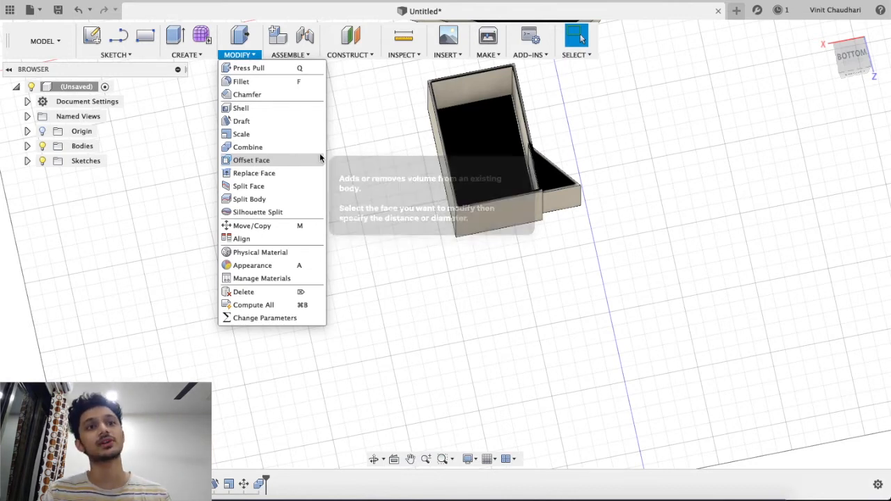
click(256, 165)
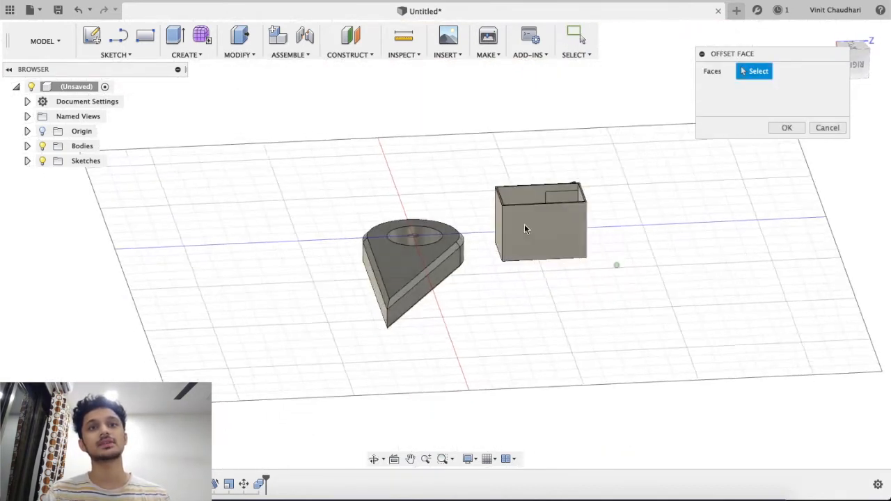
scroll(375, 277, up, 5)
click(359, 270)
shift+middle_drag(359, 270, 469, 277)
middle_drag(445, 226, 464, 239)
scroll(465, 238, down, 3)
middle_drag(584, 355, 326, 185)
scroll(501, 216, up, 3)
drag(487, 207, 510, 189)
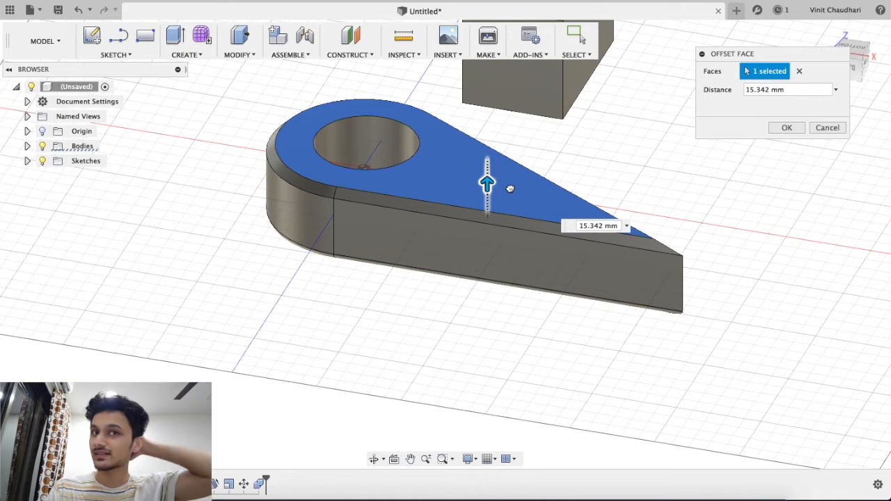
drag(510, 189, 513, 191)
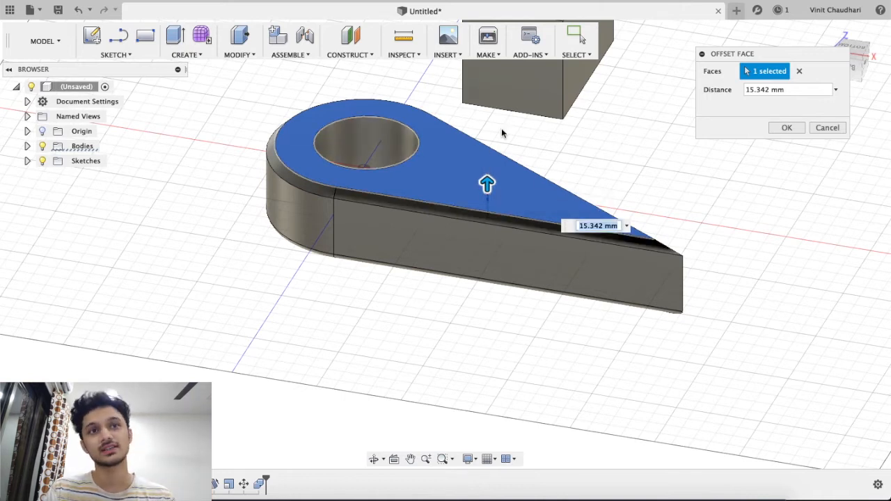
scroll(501, 133, up, 3)
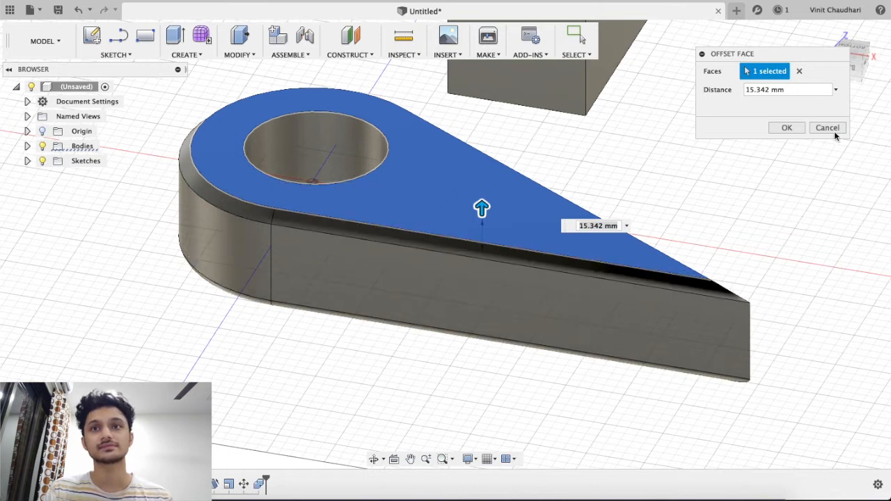
click(786, 128)
scroll(571, 173, down, 2)
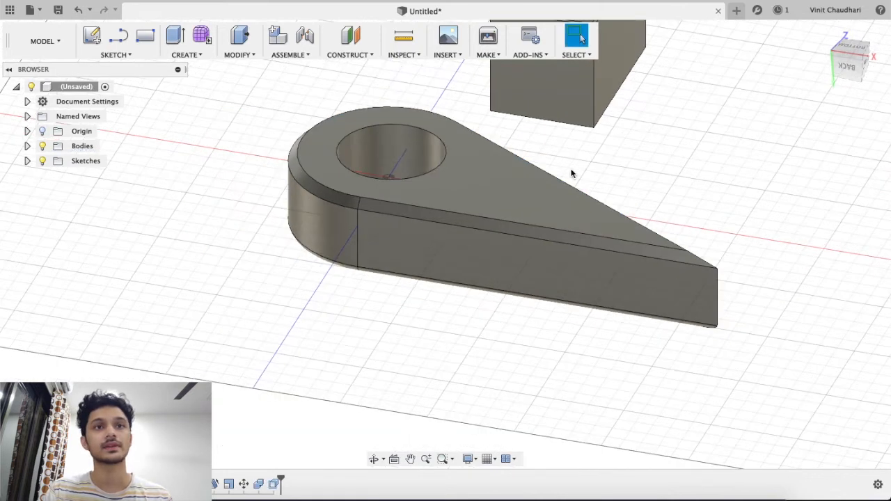
- Start a new sketch on the shelled box's long outer wall, on the side opposite the joined wedge
click(239, 54)
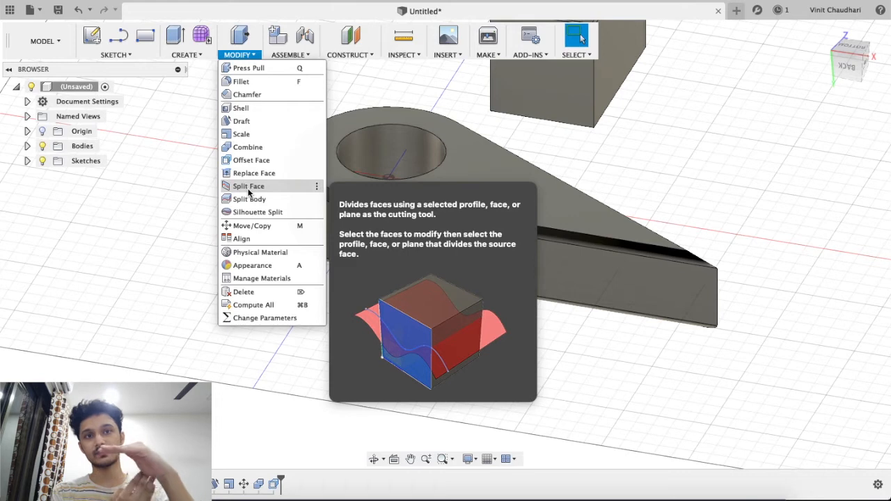
click(616, 144)
middle_drag(626, 145, 477, 256)
scroll(478, 251, up, 3)
middle_drag(524, 142, 578, 339)
middle_drag(618, 298, 587, 233)
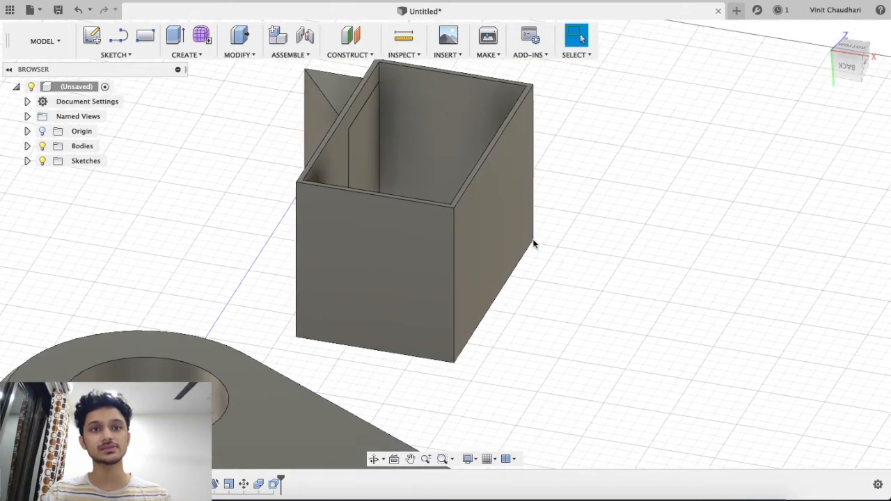
shift+middle_drag(378, 263, 481, 168)
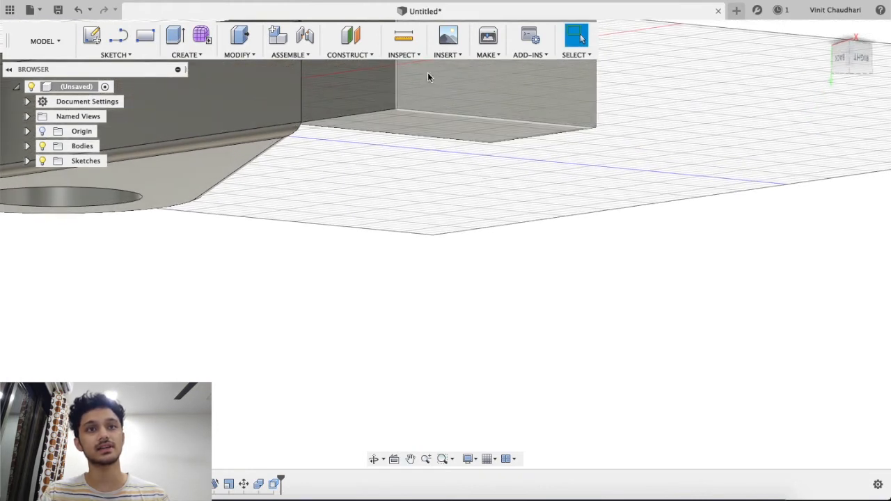
shift+middle_drag(454, 141, 464, 290)
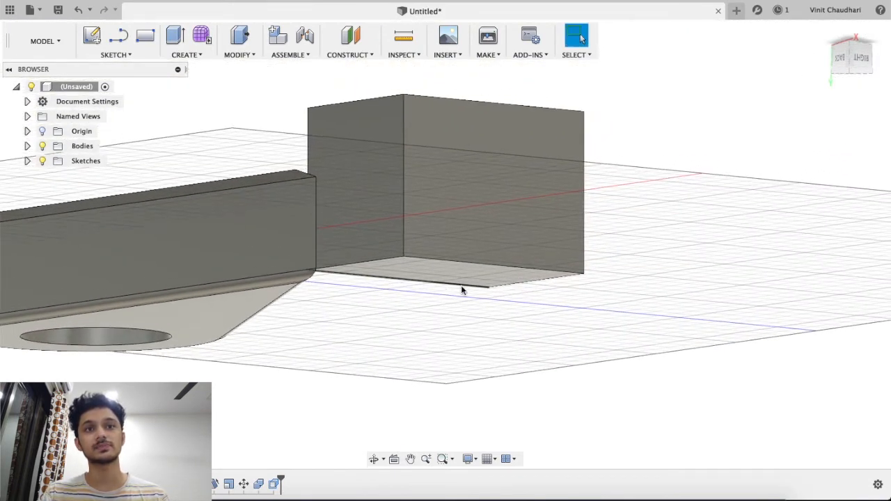
shift+middle_drag(490, 151, 453, 202)
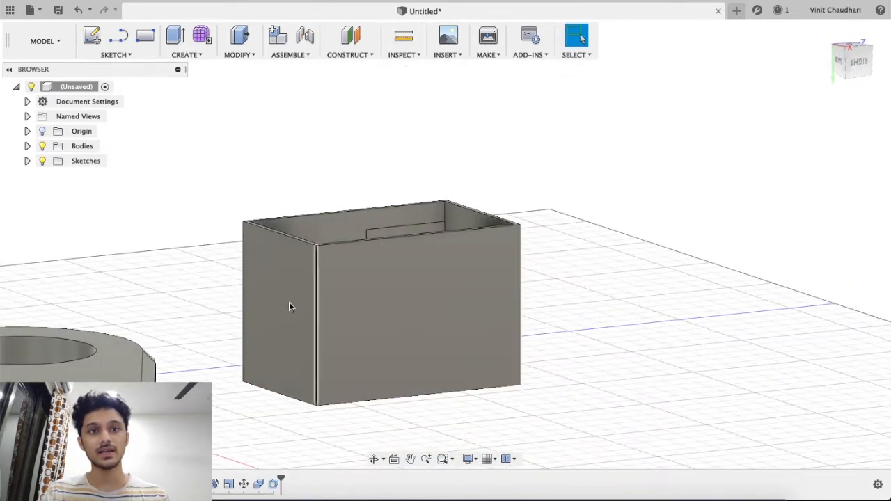
mouse_move(623, 297)
middle_down()
mouse_move(566, 230)
mouse_move(479, 212)
middle_up()
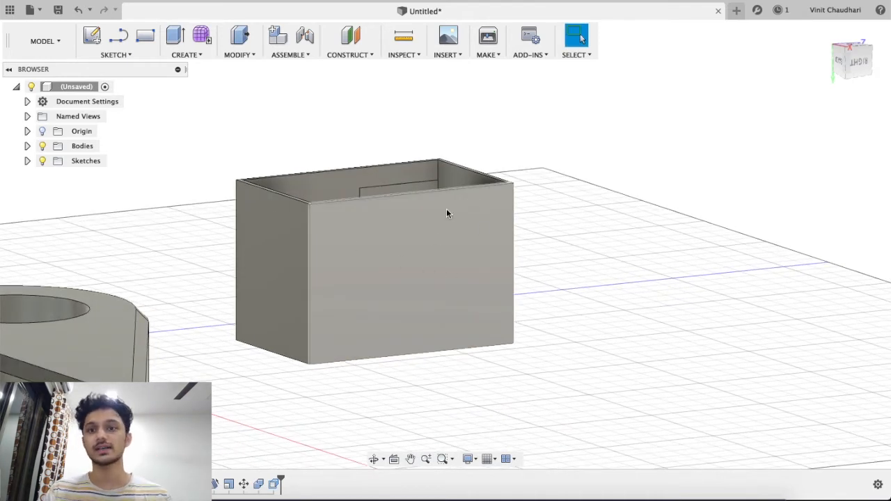
click(92, 34)
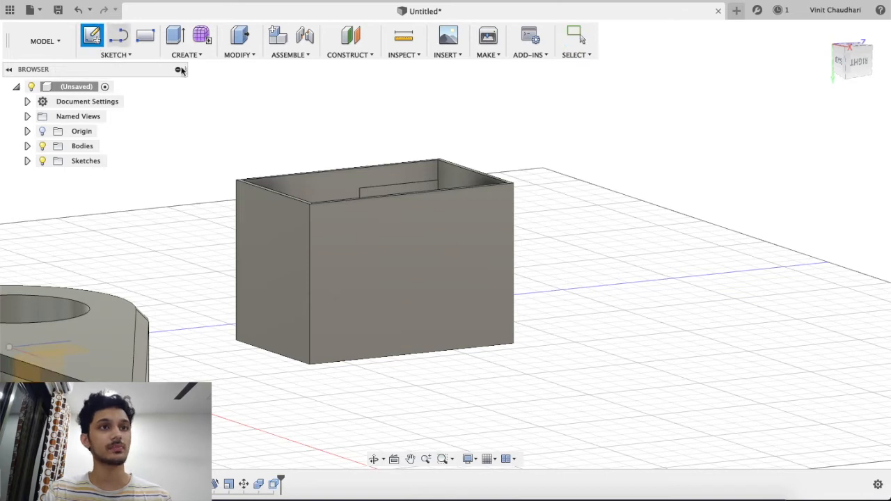
click(463, 257)
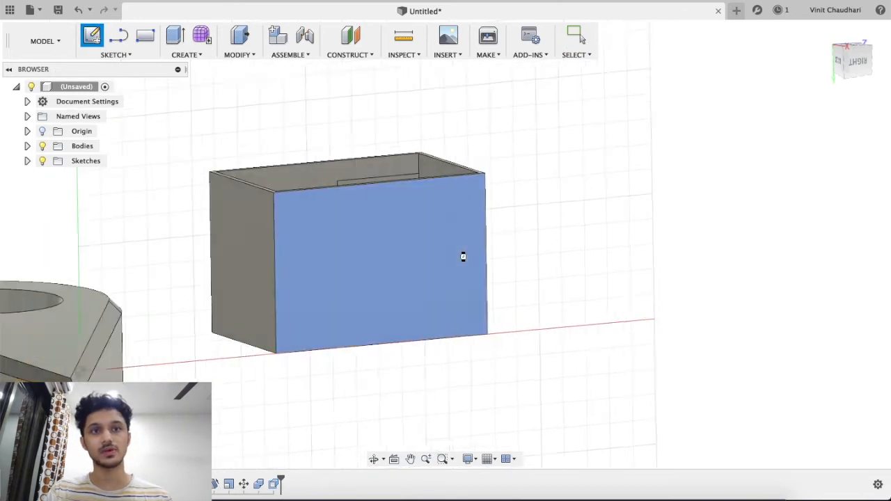
- Sketch a wavy five-point spline across the wall, extending past both of its vertical edges, and finish the sketch
click(123, 55)
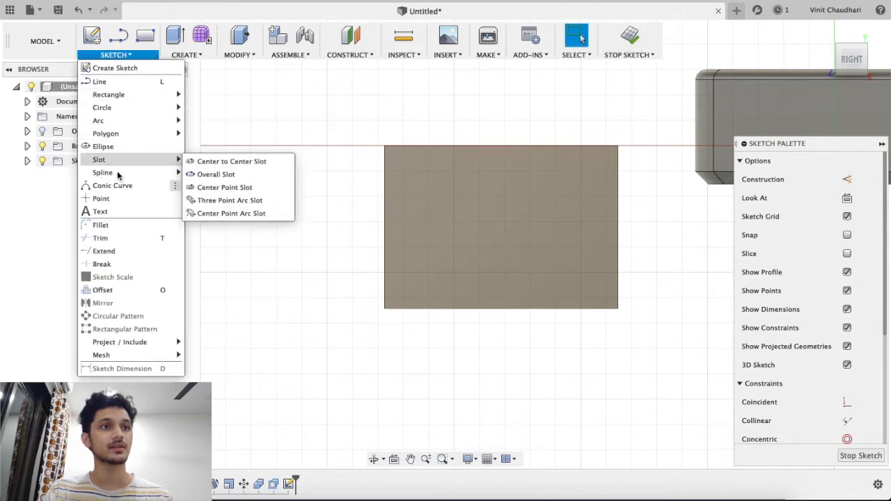
mouse_move(142, 176)
click(209, 174)
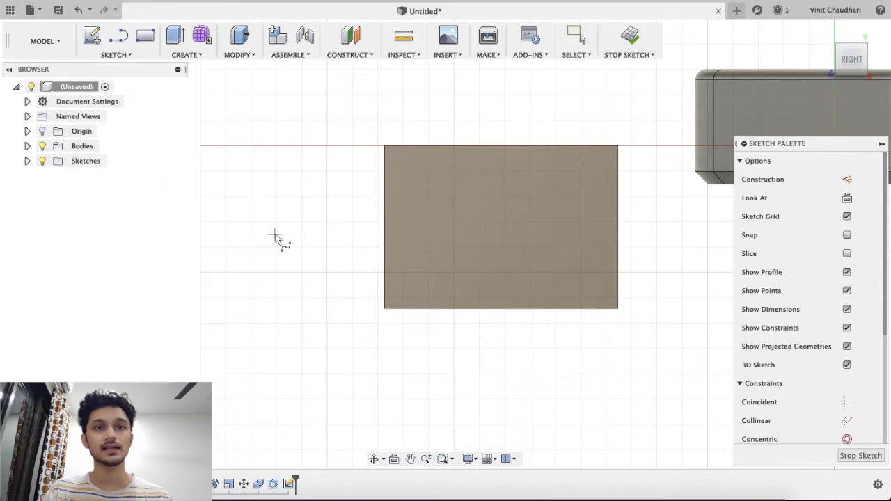
click(476, 254)
click(625, 182)
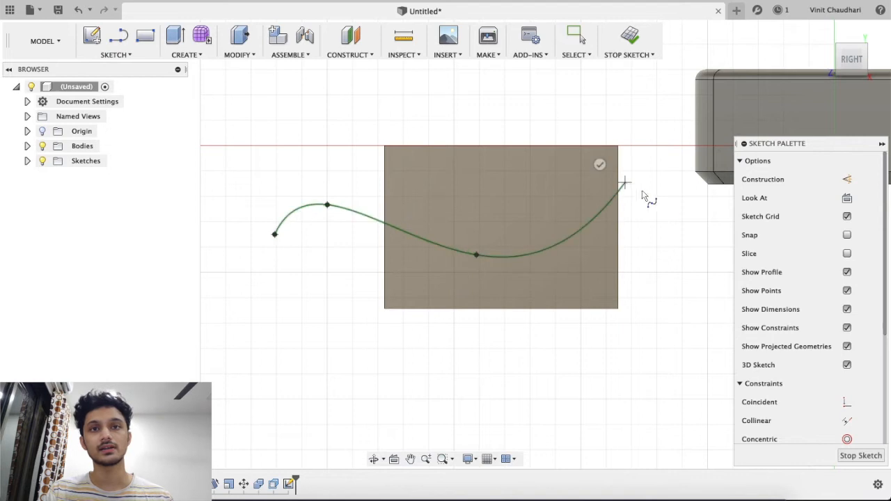
click(698, 228)
click(670, 240)
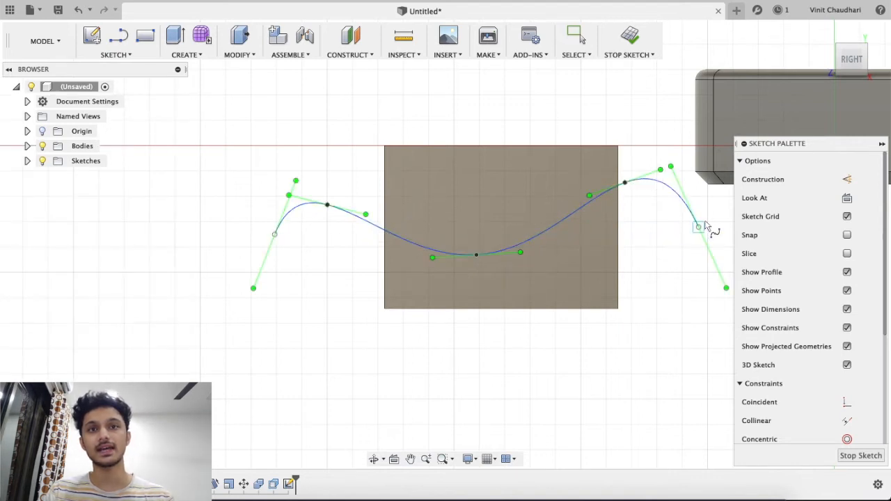
click(638, 51)
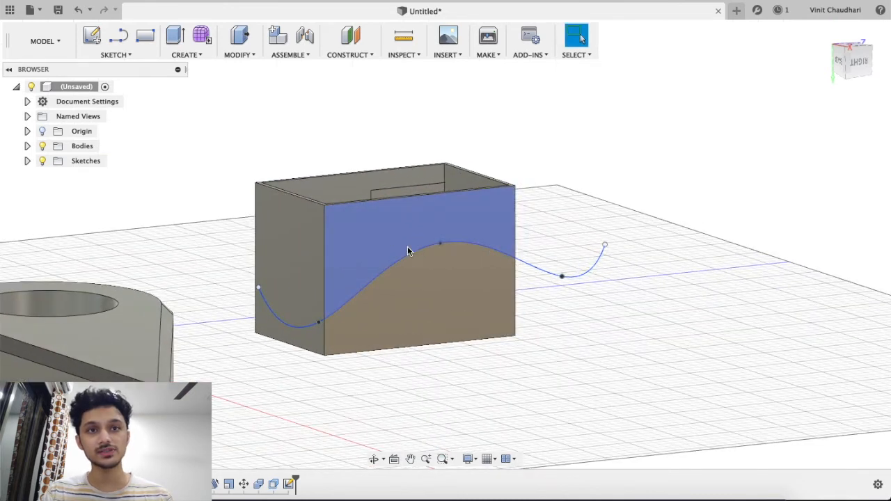
- Split the box's long outer face with Split Face, using the wavy spline as splitting tool and Split with Surface as type
click(237, 55)
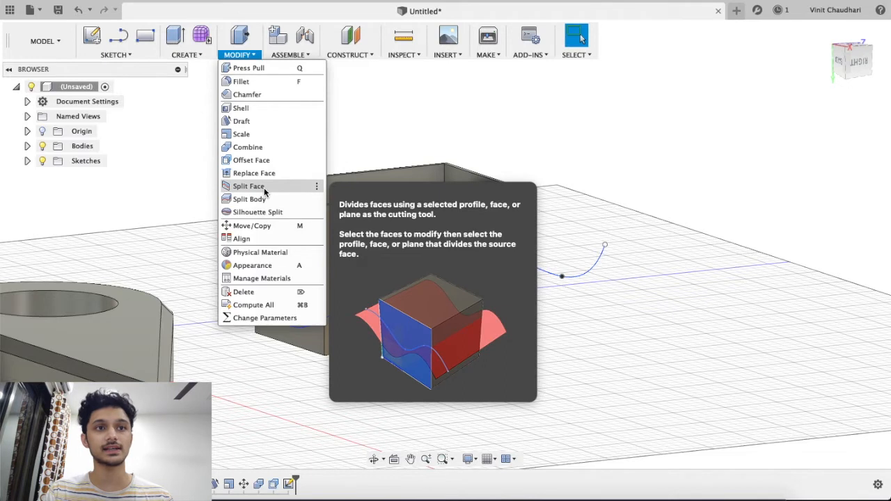
click(263, 186)
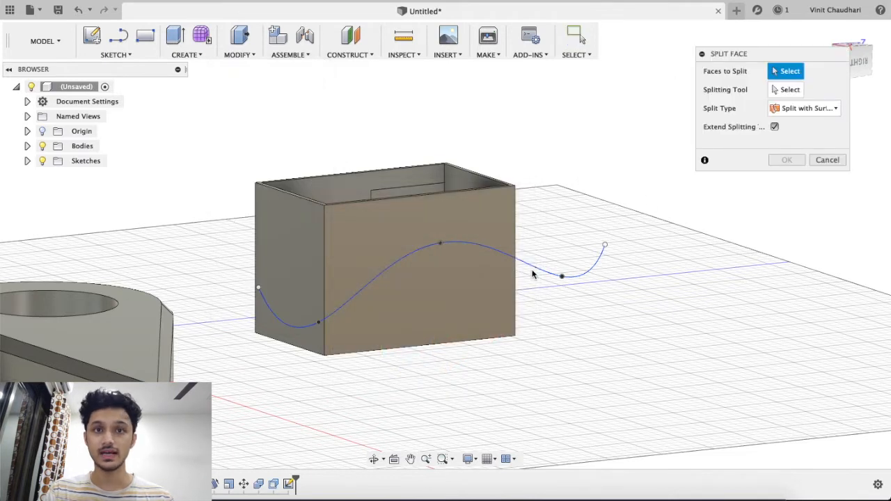
click(483, 220)
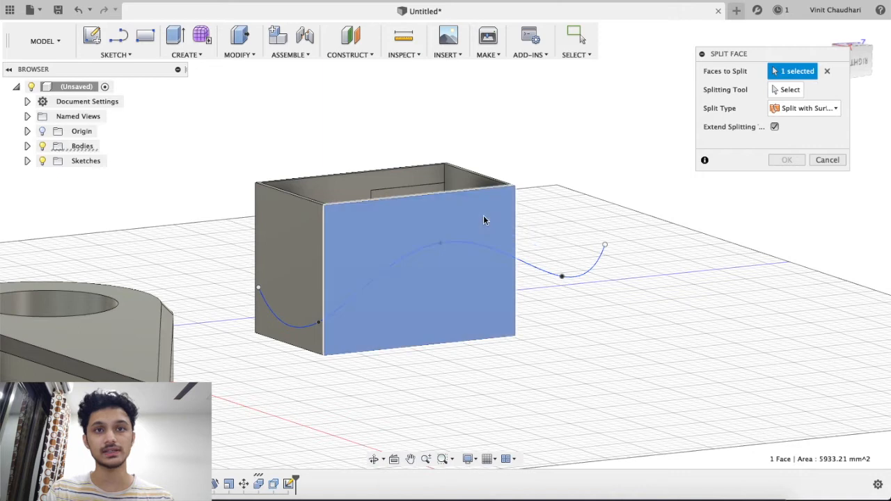
click(785, 90)
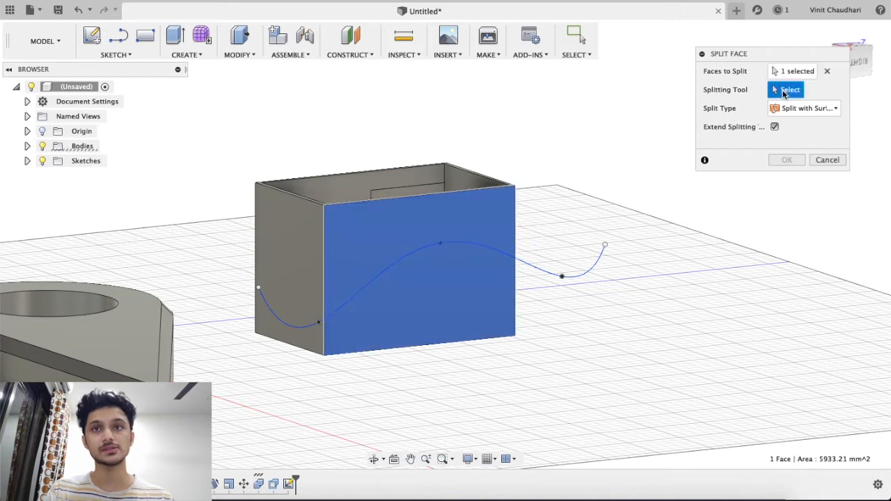
click(534, 270)
shift+middle_drag(544, 85, 525, 96)
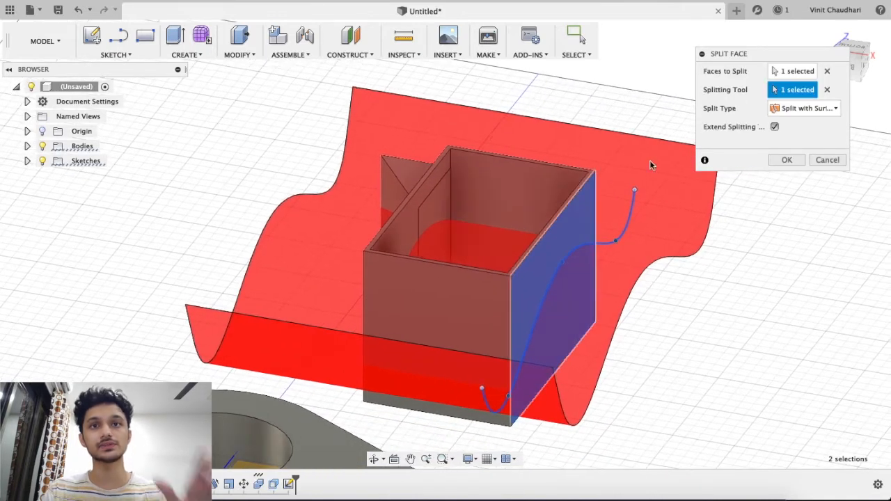
scroll(601, 233, up, 1)
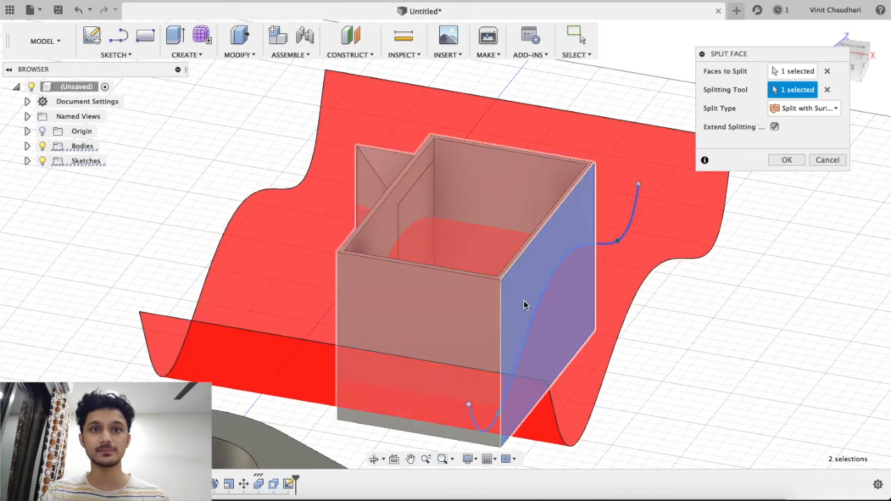
click(785, 163)
- Examine the curved dividing line on the box's long outer face from several angles
scroll(726, 192, down, 2)
shift+middle_drag(725, 193, 668, 180)
scroll(420, 215, up, 2)
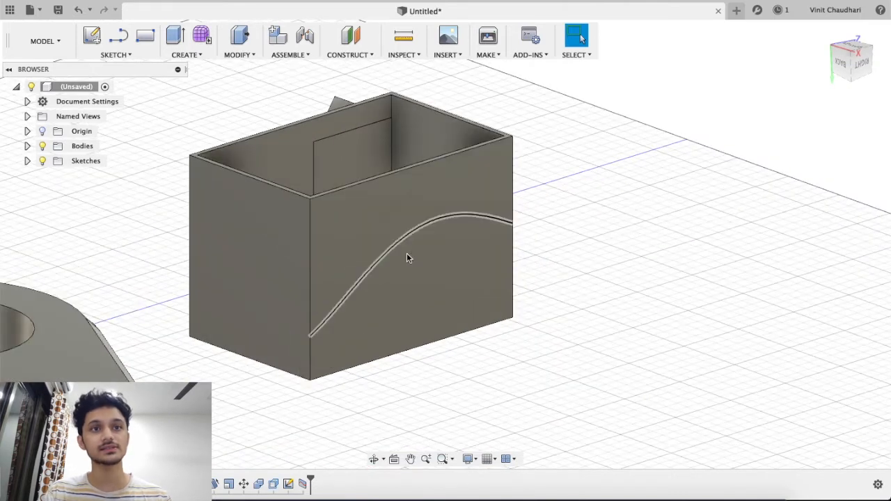
shift+middle_drag(412, 197, 541, 188)
middle_drag(794, 107, 606, 180)
scroll(745, 153, down, 2)
scroll(506, 177, up, 2)
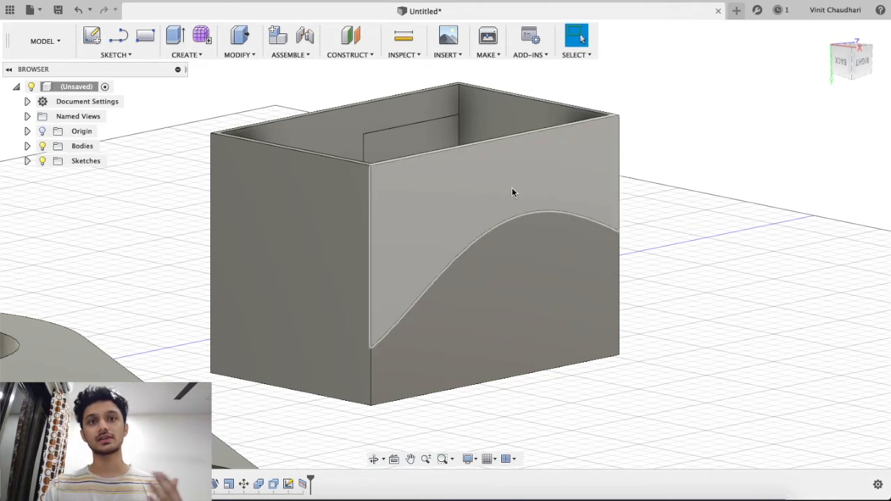
scroll(621, 208, down, 3)
shift+middle_drag(622, 202, 473, 128)
scroll(452, 194, up, 3)
- Start Split Body and turn on the visibility of Sketch4, which holds the wavy spline
click(286, 56)
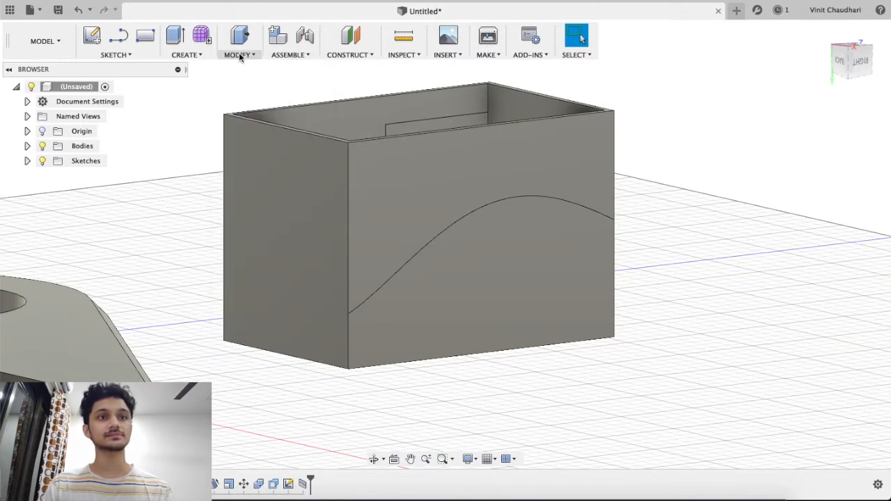
click(240, 56)
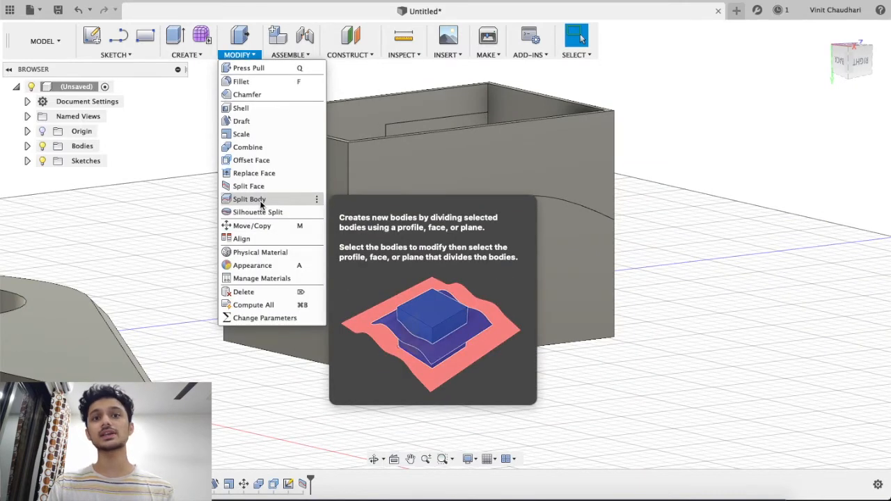
click(250, 199)
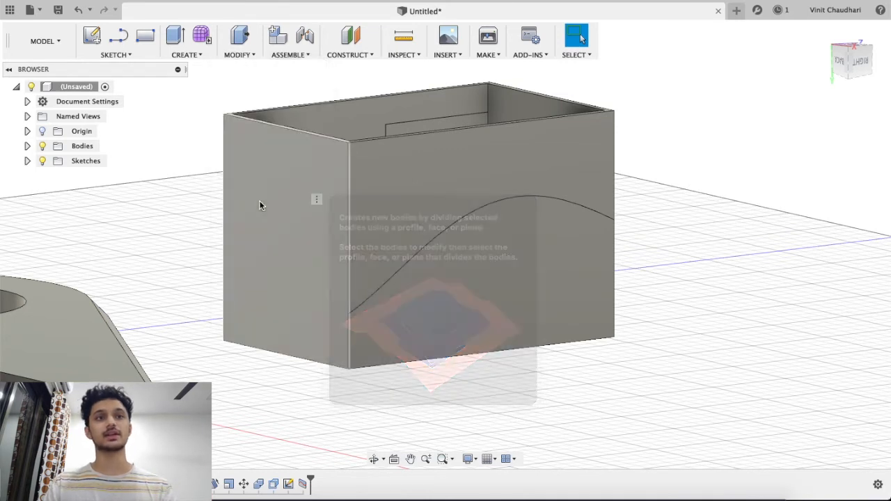
scroll(667, 192, down, 5)
middle_drag(595, 245, 506, 265)
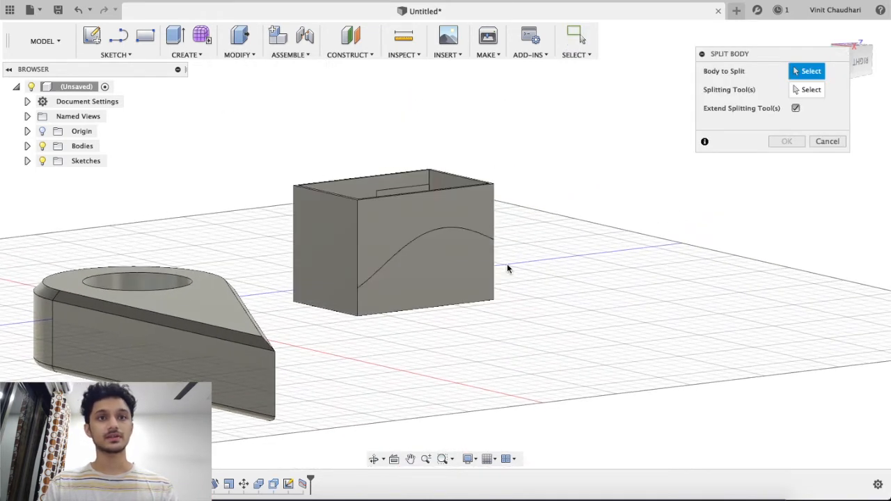
click(27, 161)
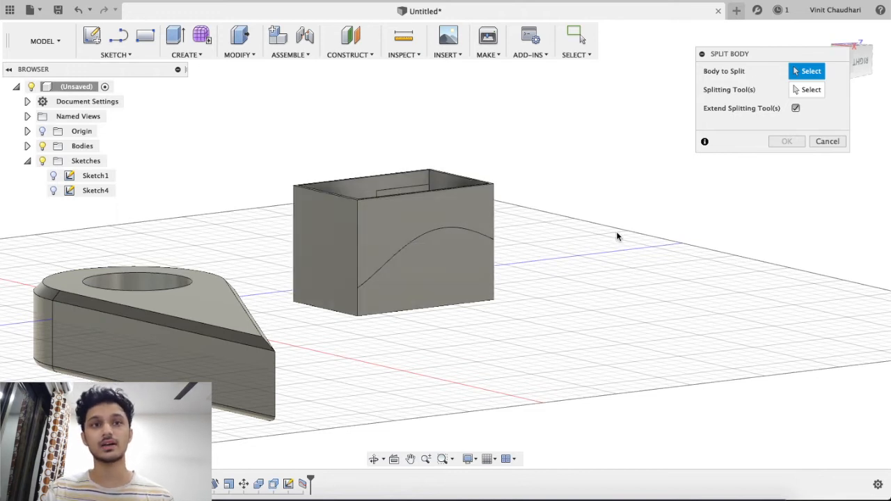
scroll(538, 246, up, 3)
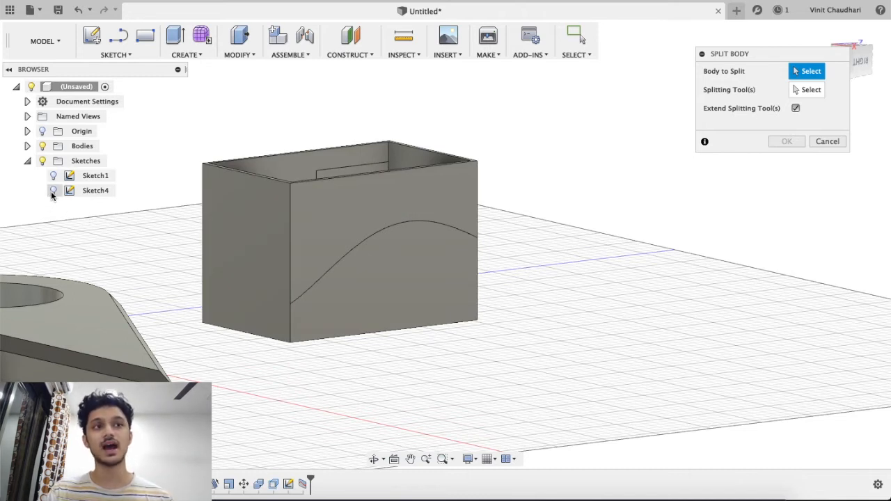
click(28, 161)
click(29, 161)
click(54, 191)
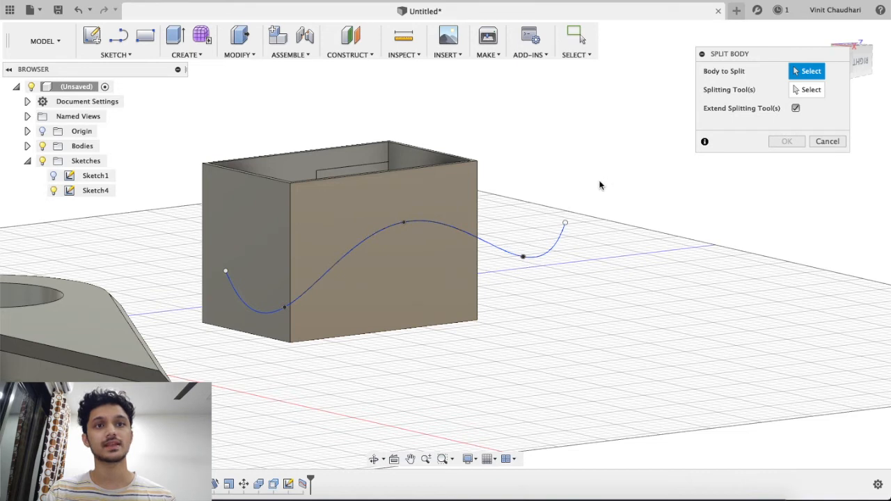
- Split the shelled box body with the wavy spline as splitting tool, keeping Extend Splitting Tool(s) on
scroll(498, 248, up, 3)
middle_drag(533, 130, 623, 125)
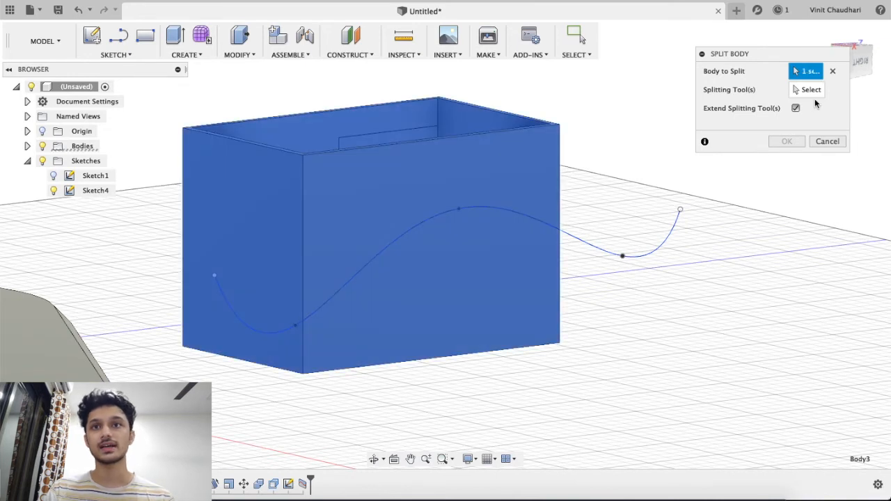
click(671, 237)
mouse_move(635, 217)
shift+middle_down()
mouse_move(642, 203)
mouse_move(581, 176)
mouse_move(588, 174)
shift+middle_up()
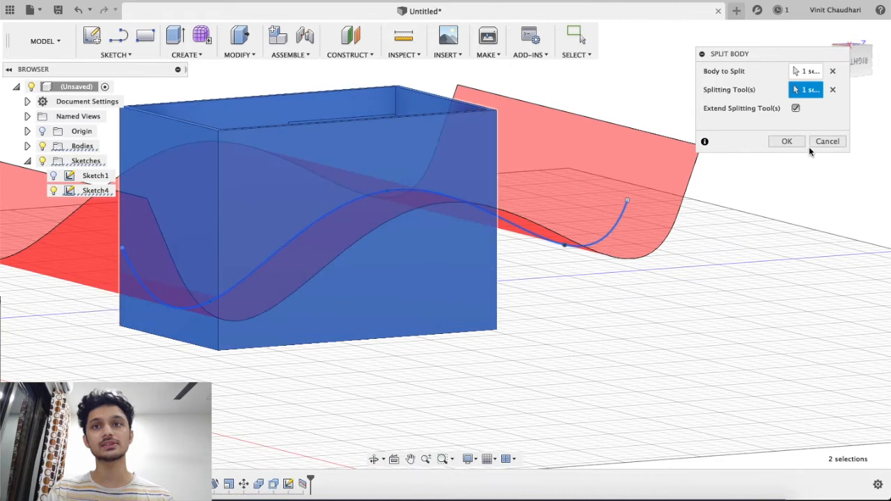
key(Return)
shift+middle_drag(705, 176, 678, 191)
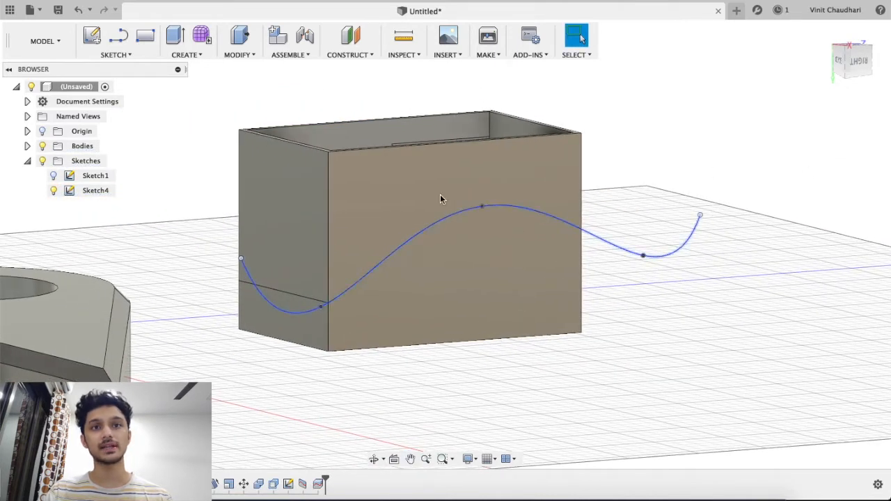
- Expand the Bodies folder and highlight the upper half of the split box to check the separate bodies
right_click(437, 188)
key(Escape)
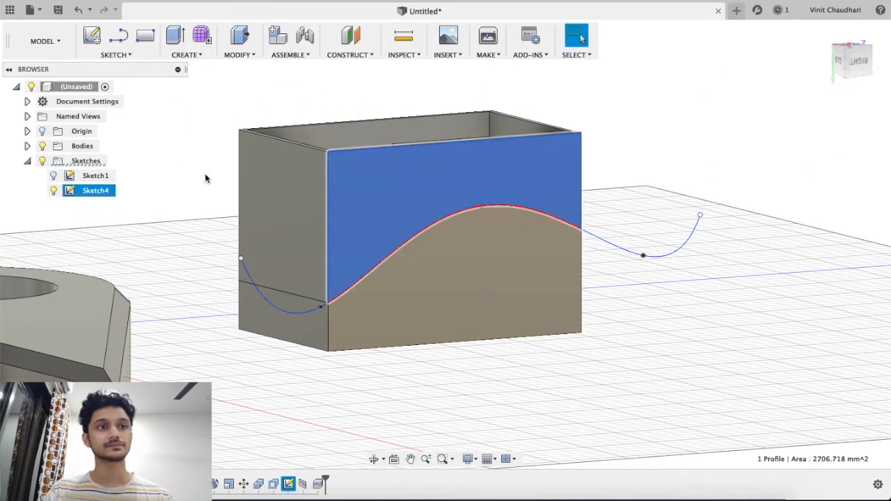
click(27, 146)
click(75, 189)
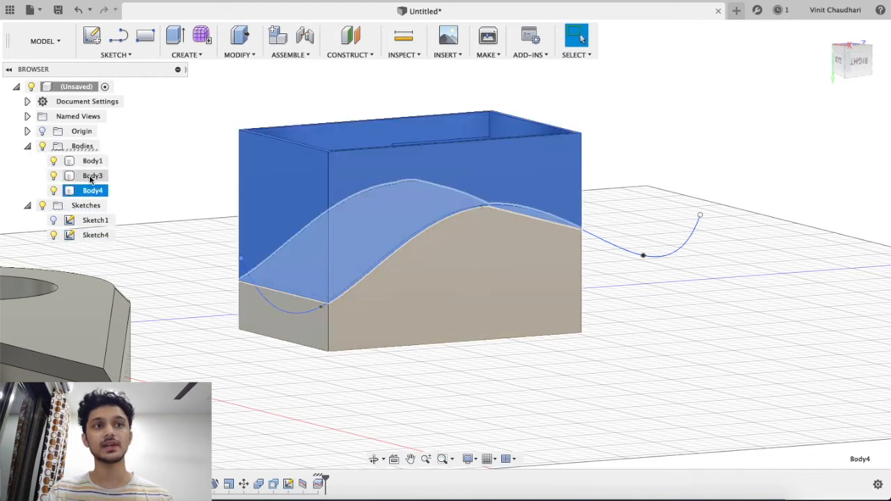
click(195, 163)
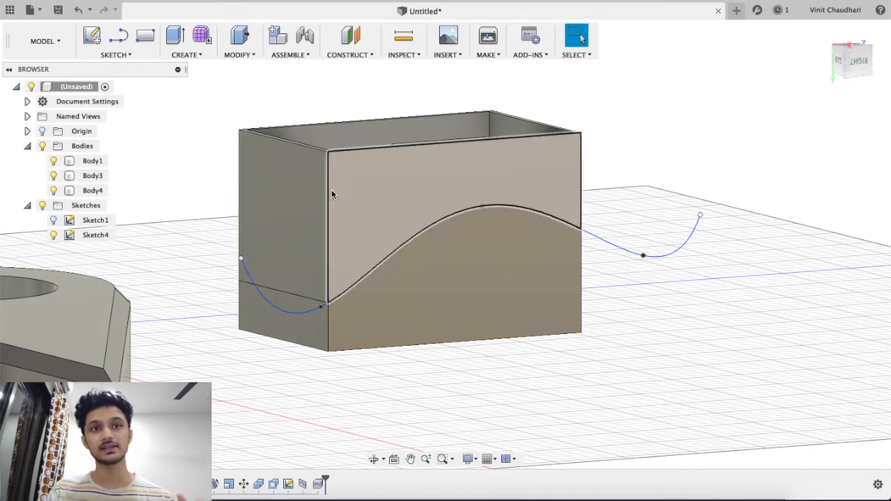
- Move the upper half of the split box straight up from the lower half, with a Y Distance of about -26.7 mm
right_click(103, 190)
click(127, 198)
scroll(491, 213, up, 2)
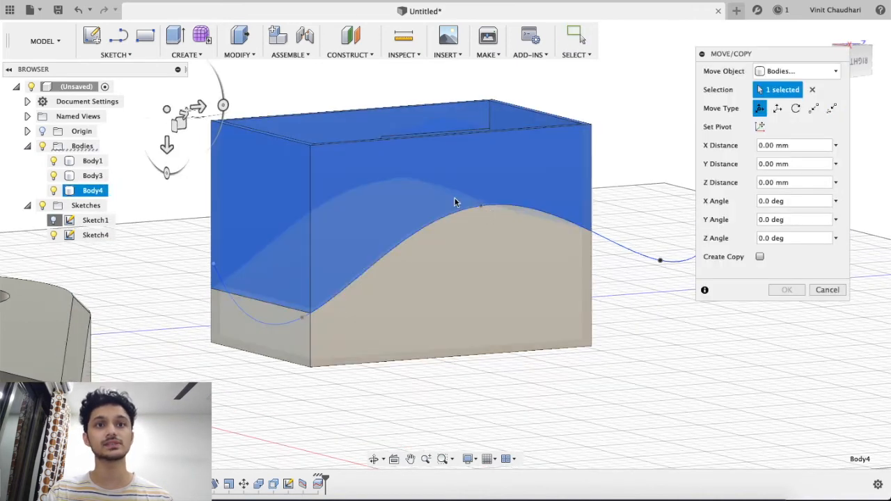
drag(166, 144, 167, 66)
scroll(387, 184, down, 3)
shift+middle_drag(439, 207, 414, 215)
scroll(413, 213, up, 3)
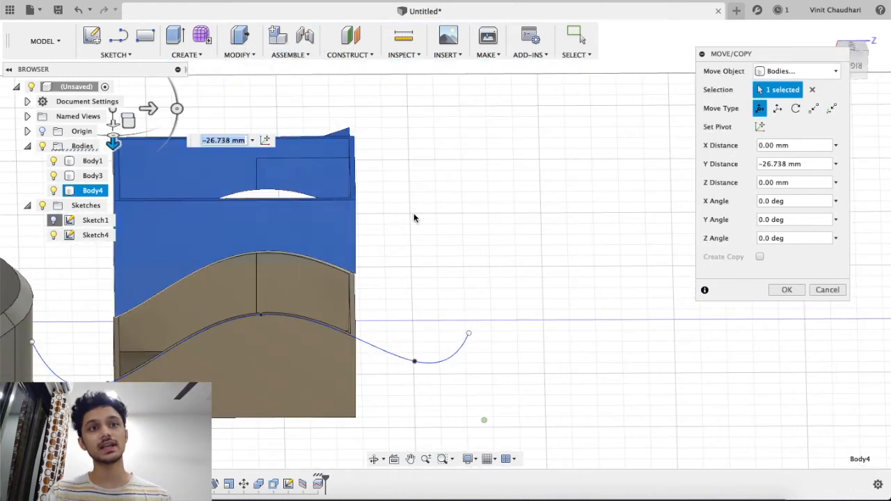
click(784, 289)
mouse_move(508, 221)
shift+middle_down()
mouse_move(453, 235)
mouse_move(338, 222)
mouse_move(489, 293)
mouse_move(469, 185)
shift+middle_up()
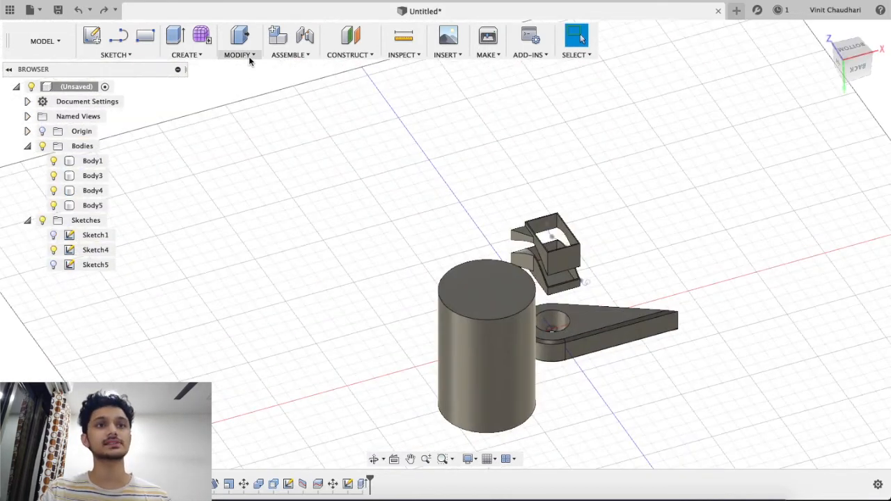
click(248, 59)
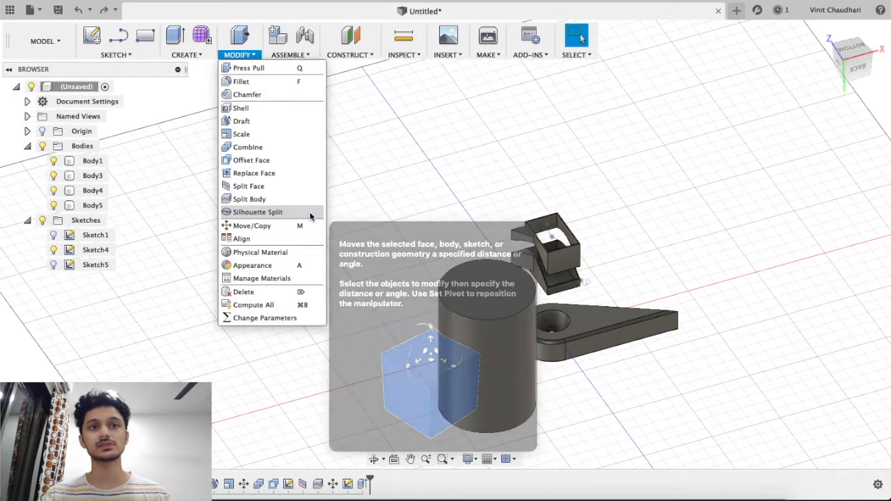
middle_drag(372, 200, 351, 207)
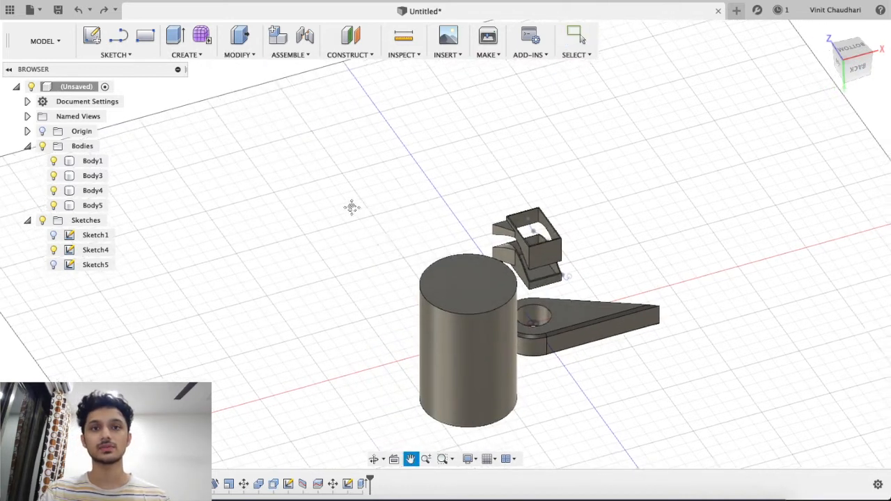
scroll(384, 240, down, 3)
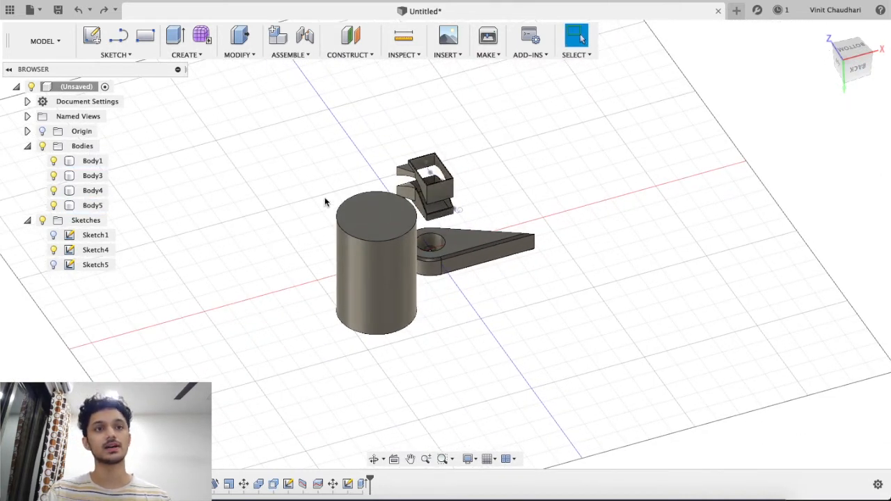
shift+middle_drag(400, 269, 478, 274)
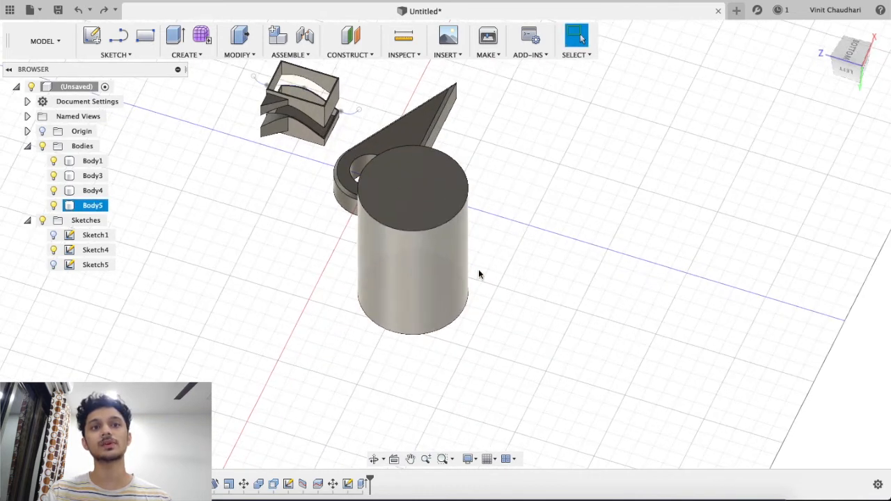
click(409, 251)
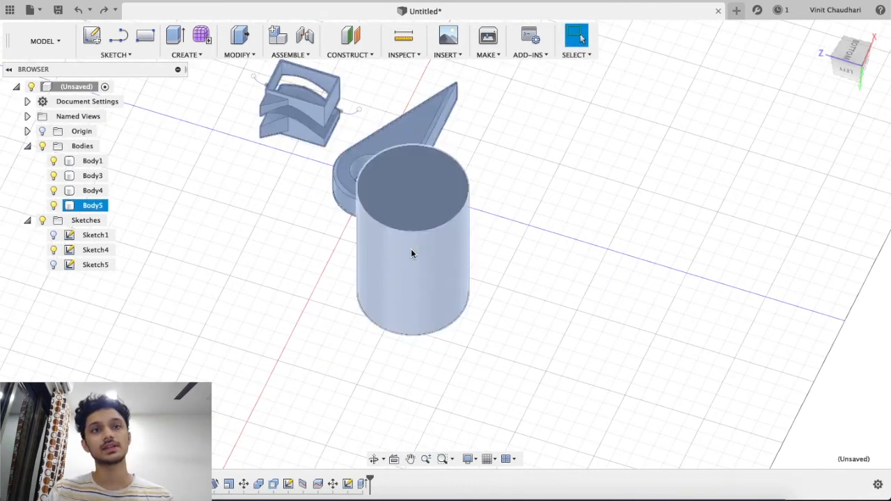
- Try to move the cylinder body freely by about -22.5 mm in X, -45.5 mm in Y and -31.4 mm in Z
click(605, 145)
right_click(618, 143)
click(588, 156)
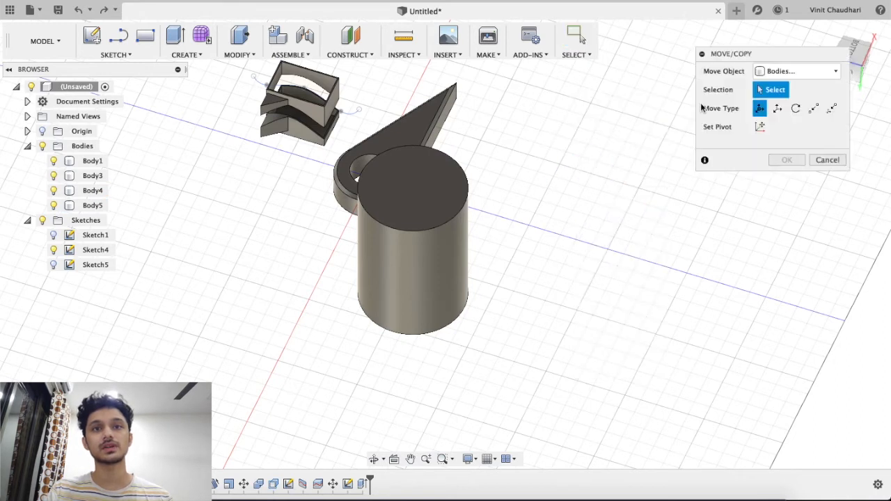
click(780, 72)
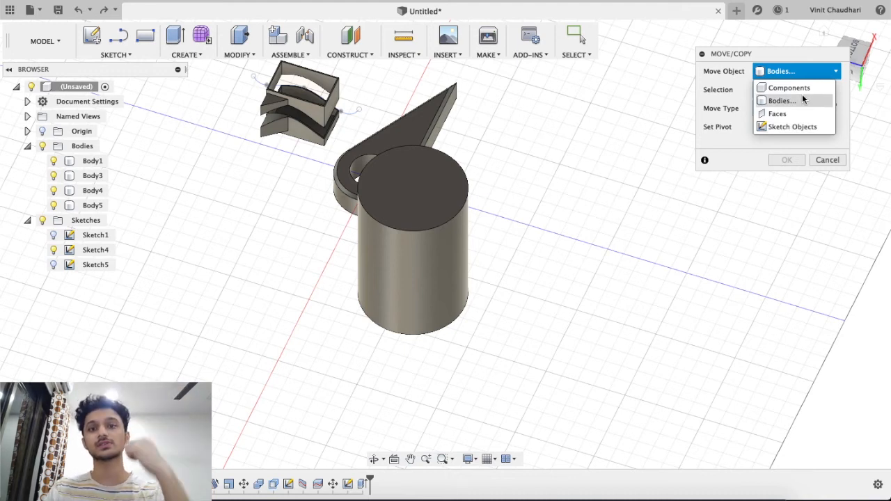
click(775, 101)
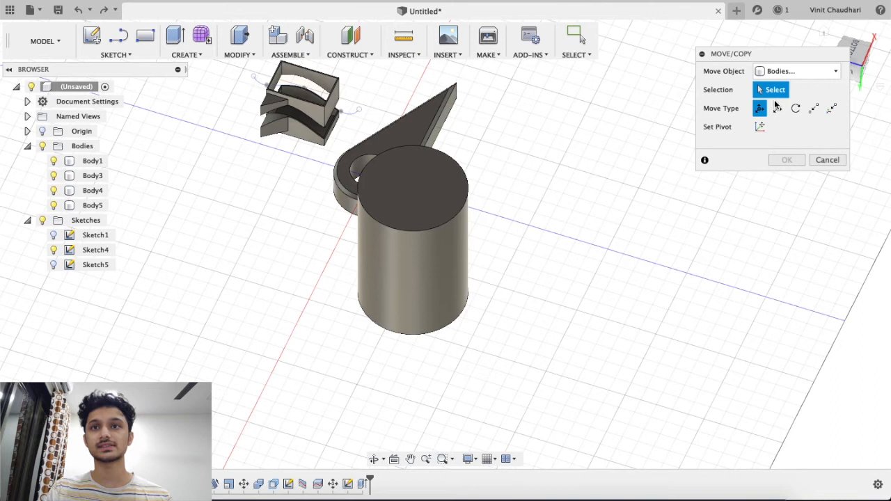
click(398, 268)
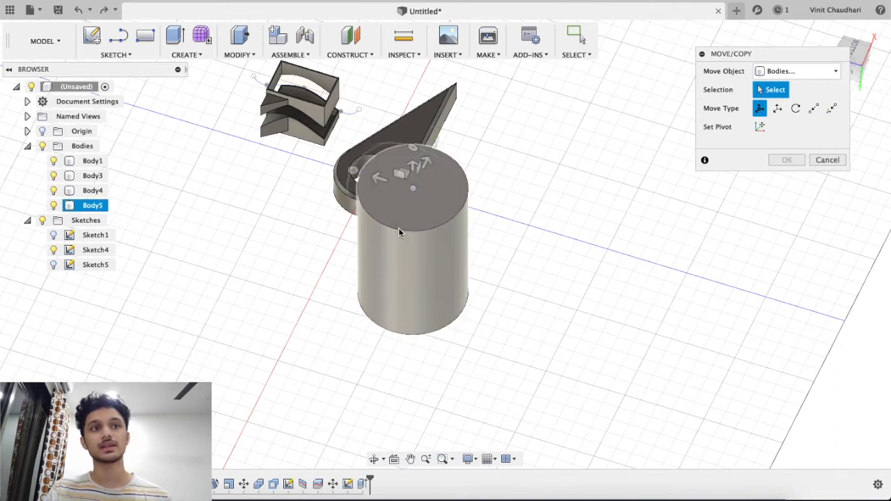
click(194, 146)
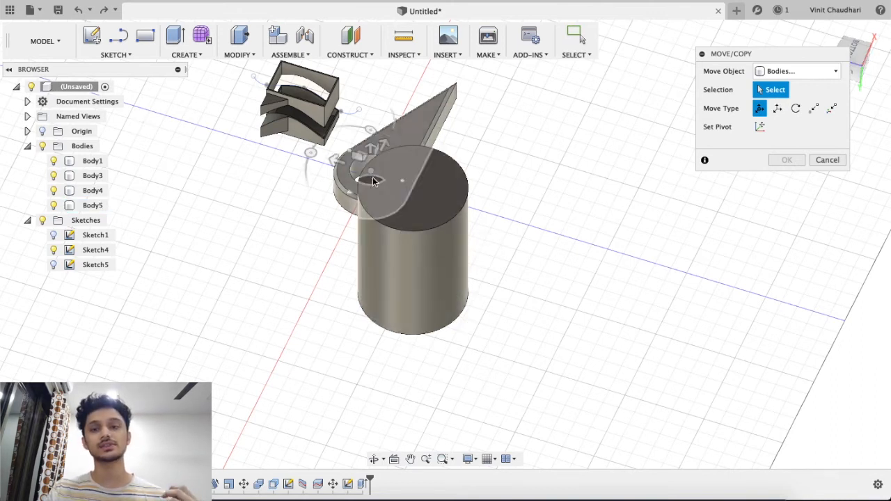
click(416, 195)
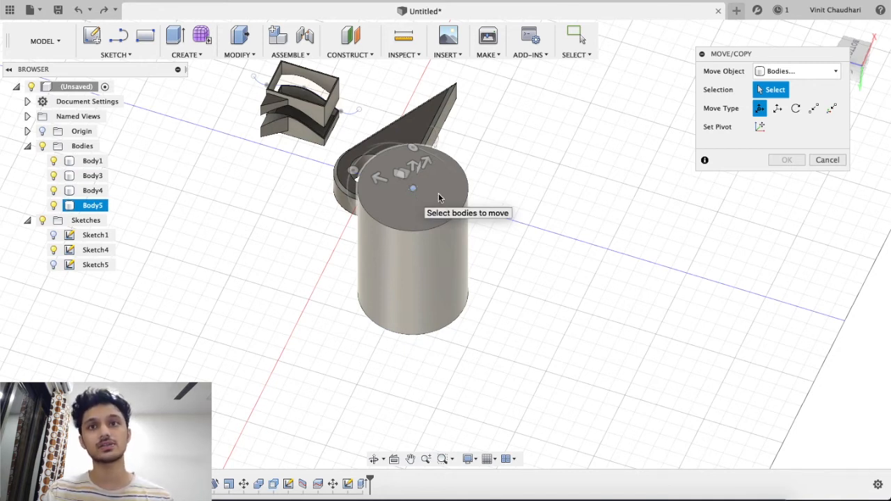
click(438, 198)
click(404, 204)
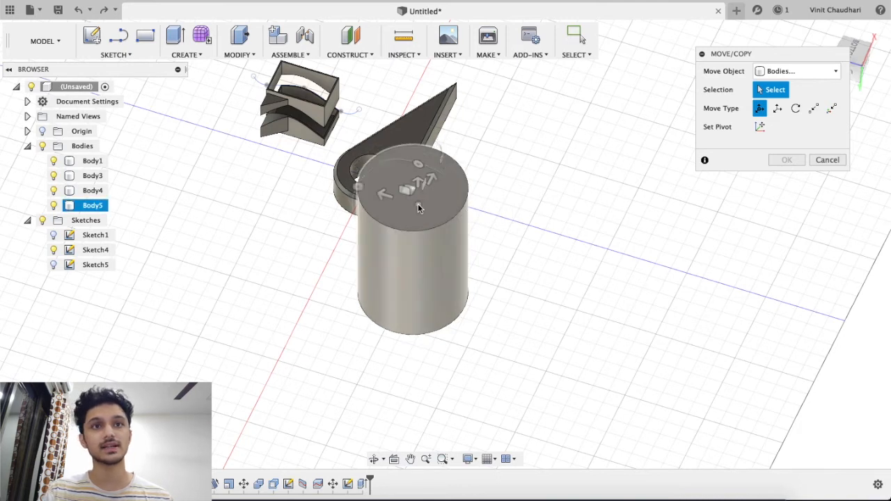
click(417, 207)
shift+middle_drag(421, 209, 455, 281)
drag(469, 176, 492, 192)
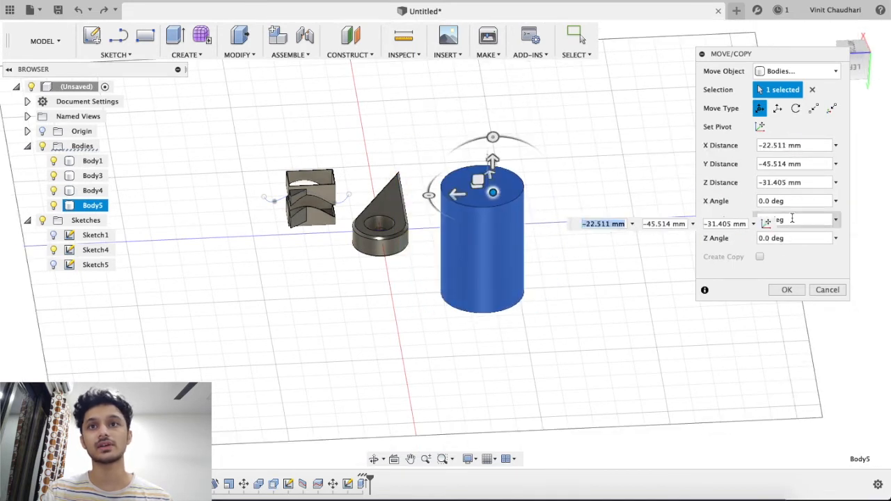
click(826, 290)
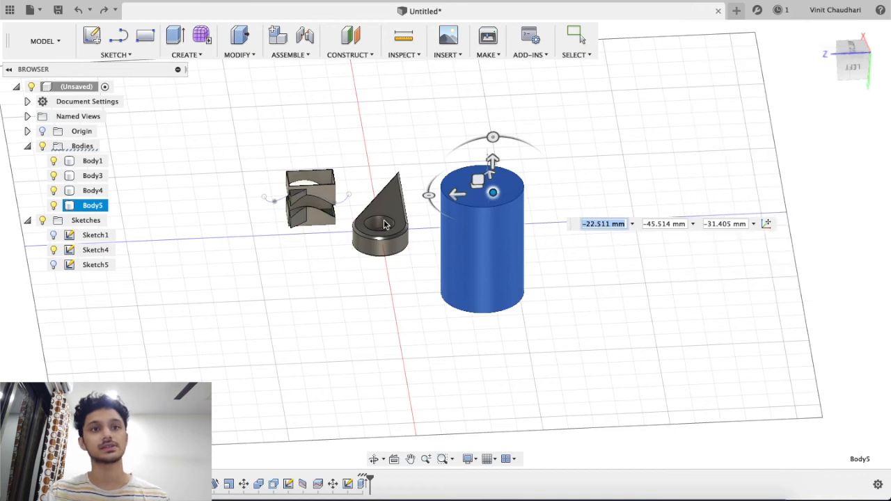
scroll(527, 157, down, 2)
shift+middle_drag(527, 157, 479, 328)
scroll(406, 187, up, 1)
scroll(420, 332, up, 6)
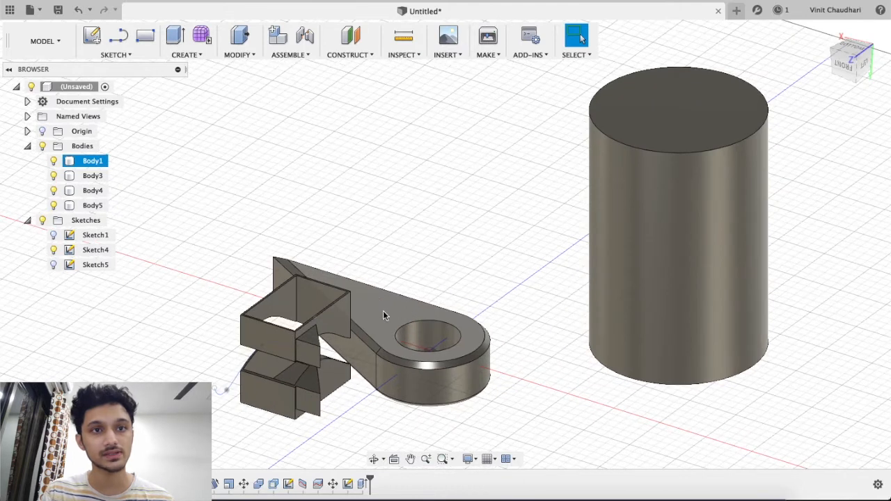
right_click(407, 198)
click(400, 159)
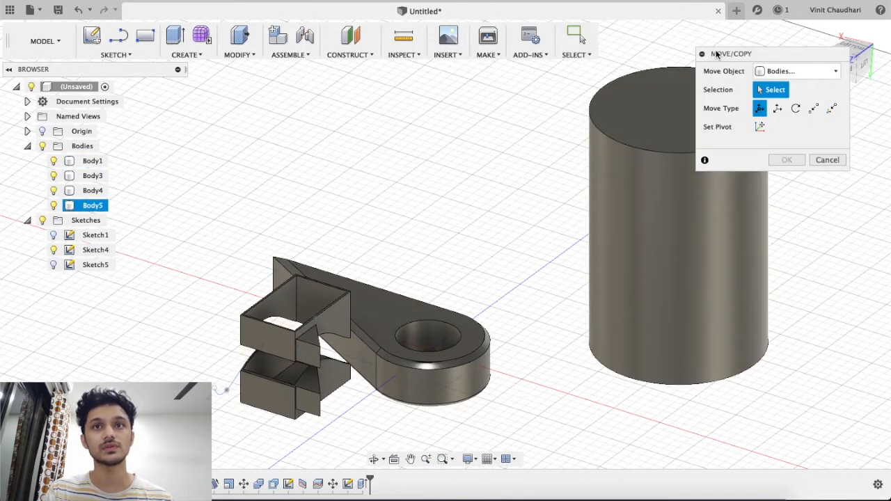
click(828, 160)
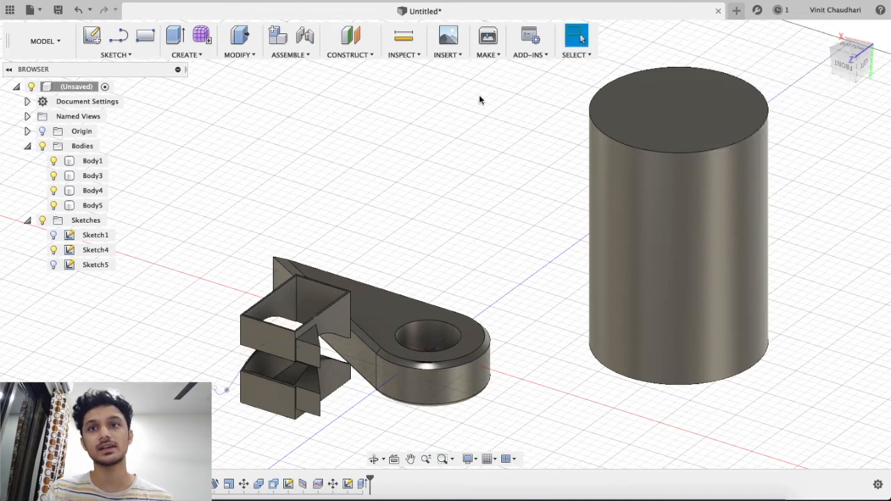
- Create a copy of the teardrop-shaped plate with Move/Copy and shift it straight up above the original
right_click(373, 169)
click(372, 132)
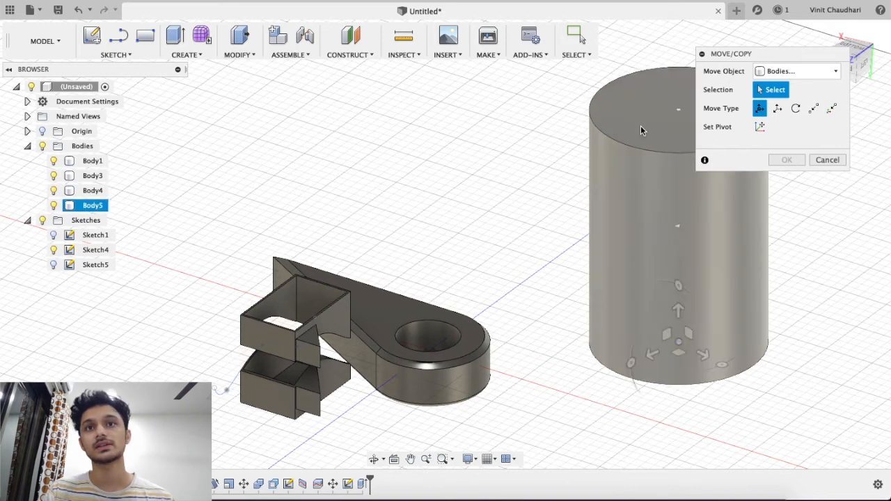
click(413, 328)
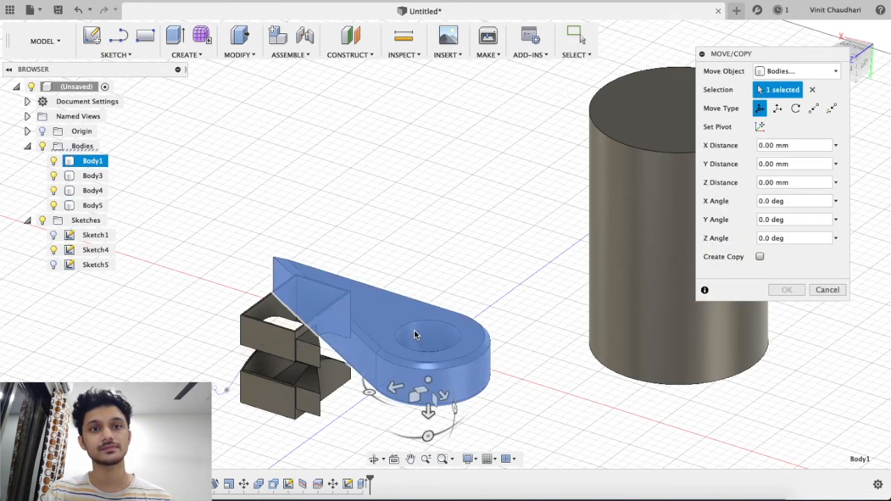
click(760, 257)
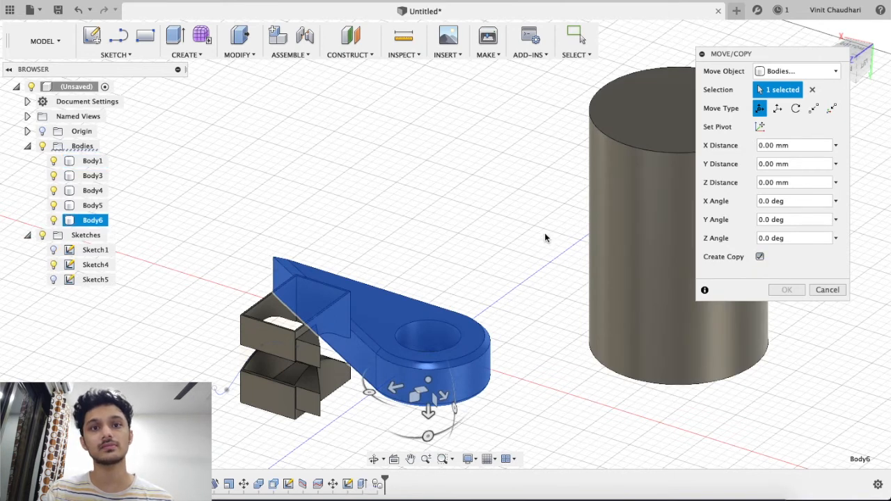
middle_drag(543, 233, 525, 175)
drag(410, 357, 409, 199)
shift+middle_drag(482, 194, 598, 217)
click(790, 289)
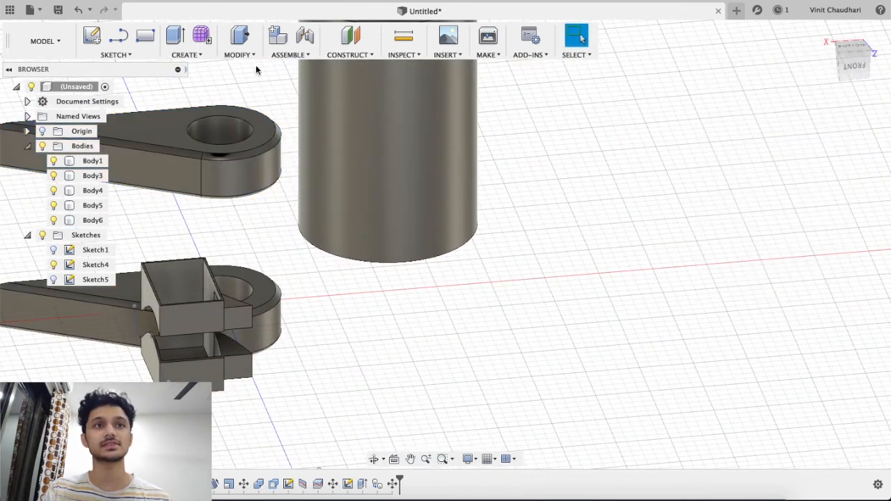
- Align the copied plate's long flat side face to the cylinder's top face, with Bodies as the object type
click(240, 55)
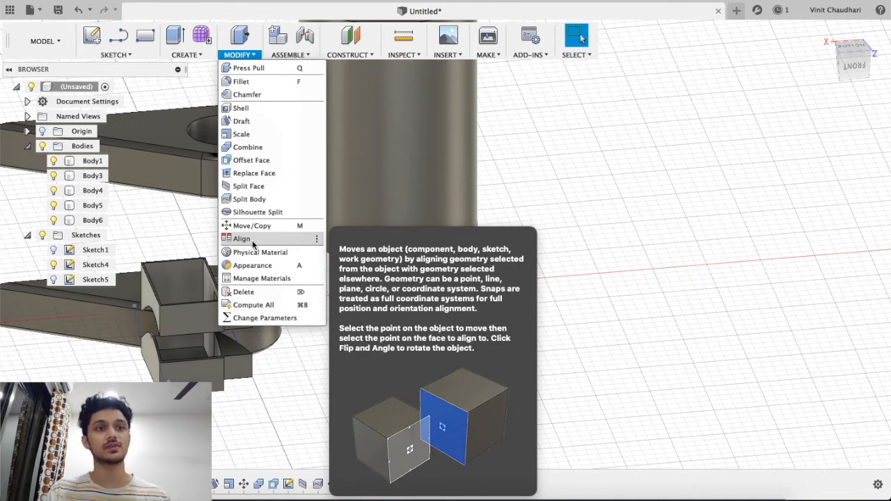
click(252, 242)
scroll(268, 244, down, 5)
middle_drag(276, 244, 467, 279)
scroll(446, 238, up, 5)
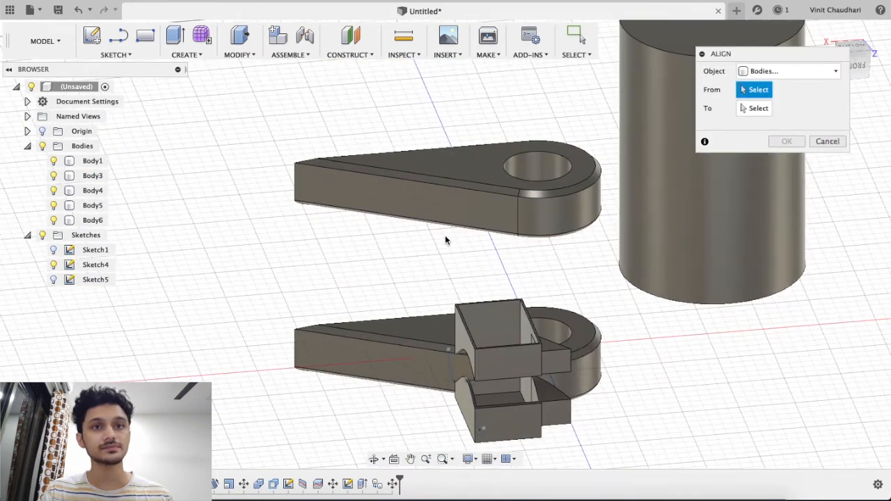
click(420, 200)
scroll(478, 258, down, 3)
middle_drag(477, 258, 392, 328)
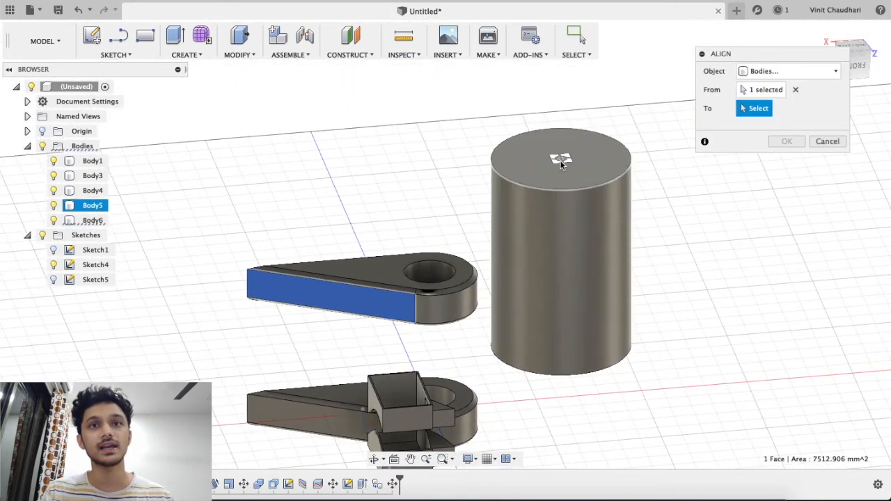
click(559, 160)
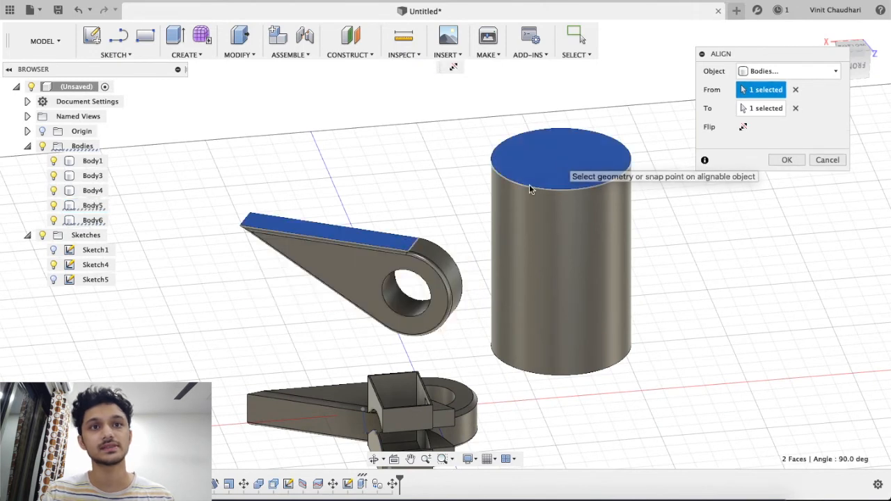
- Flip the alignment so the copied plate faces the opposite way, and finish the Align command
shift+middle_drag(531, 208, 401, 234)
scroll(413, 260, up, 5)
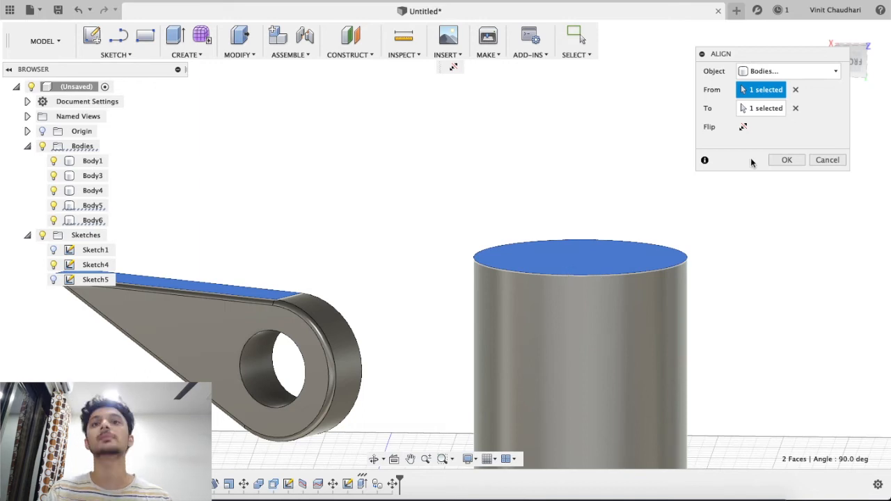
click(741, 127)
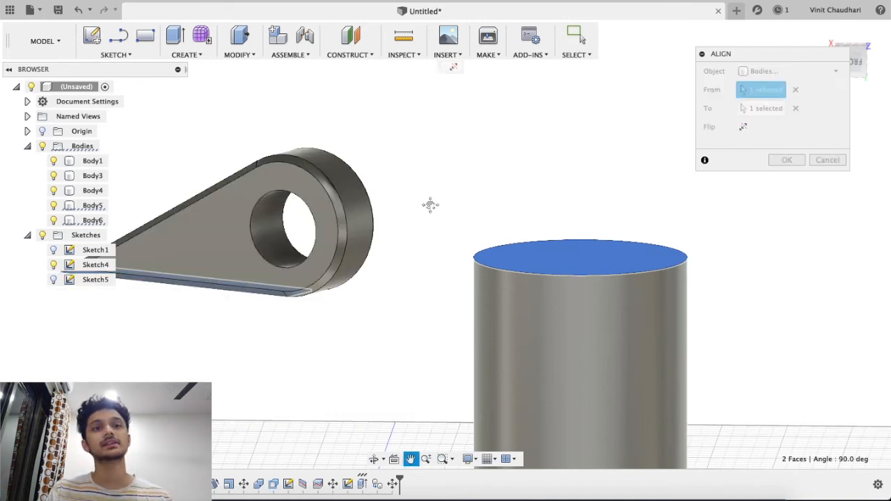
scroll(431, 209, down, 2)
scroll(433, 211, down, 2)
mouse_move(433, 211)
shift+middle_down()
mouse_move(461, 222)
mouse_move(490, 215)
mouse_move(440, 221)
mouse_move(467, 205)
mouse_move(435, 202)
shift+middle_up()
scroll(465, 203, up, 5)
middle_drag(491, 203, 409, 203)
click(786, 160)
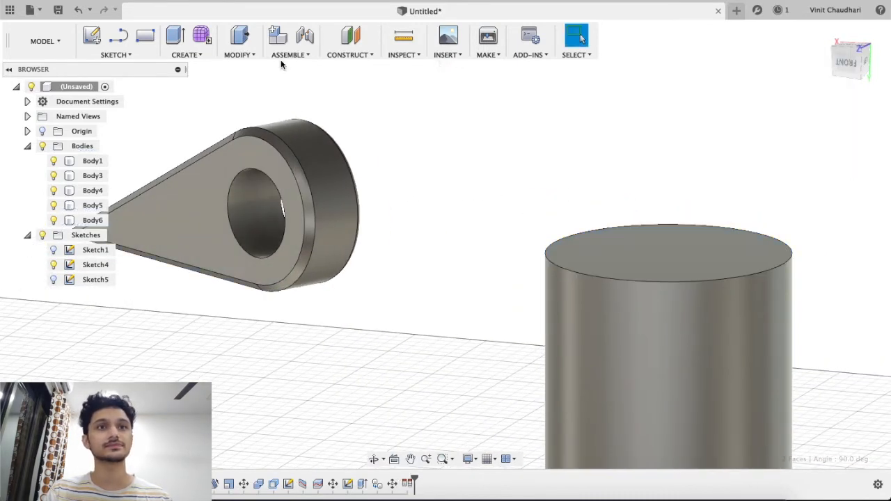
click(236, 56)
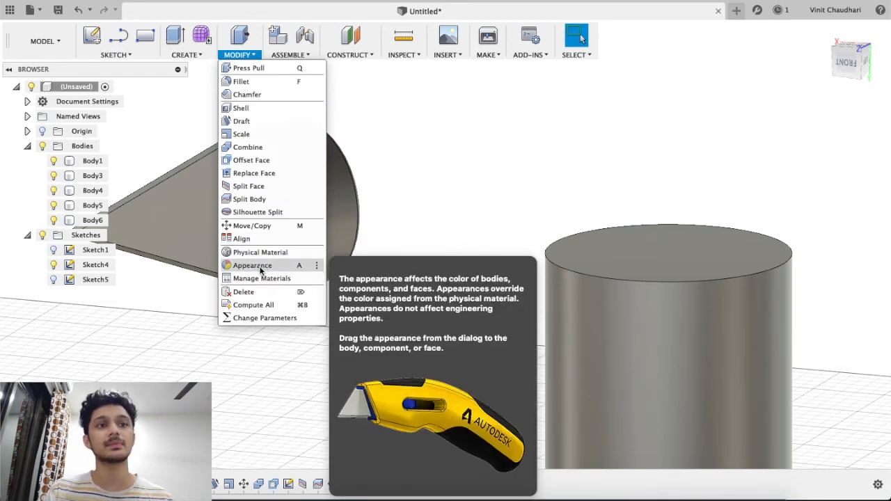
click(454, 190)
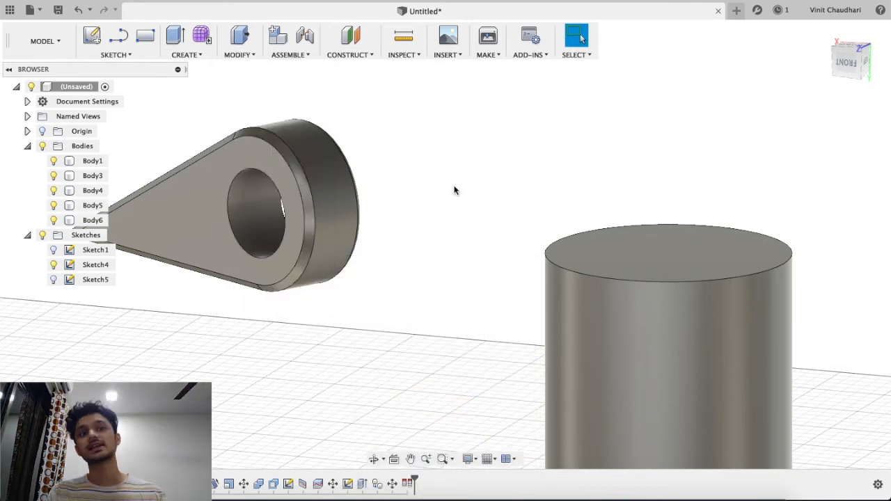
scroll(453, 190, down, 4)
middle_drag(407, 188, 359, 186)
scroll(354, 193, down, 3)
shift+middle_drag(352, 218, 338, 271)
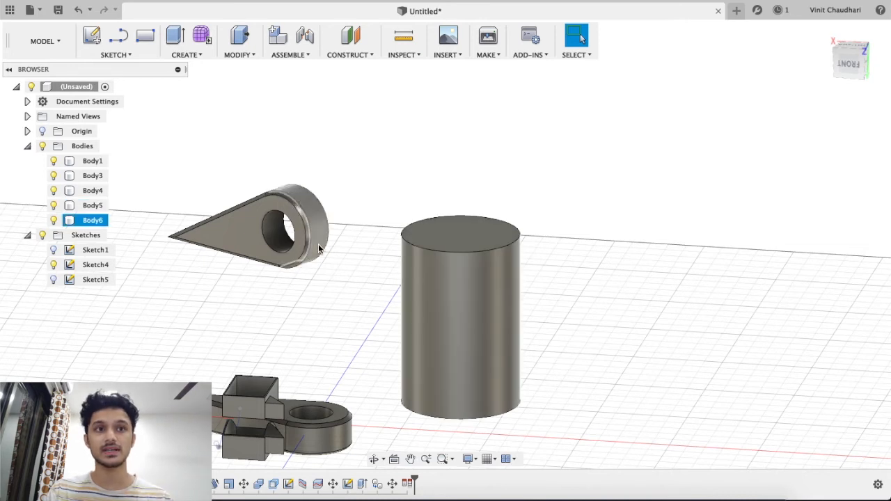
scroll(272, 135, up, 3)
- Open Physical Material and browse the Metal category of the Fusion 360 Material Library to the anodized aluminums
click(281, 56)
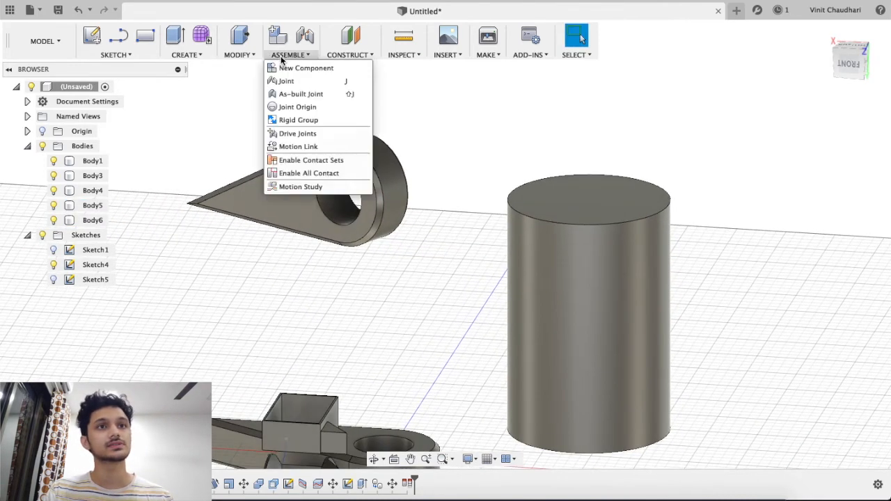
click(238, 55)
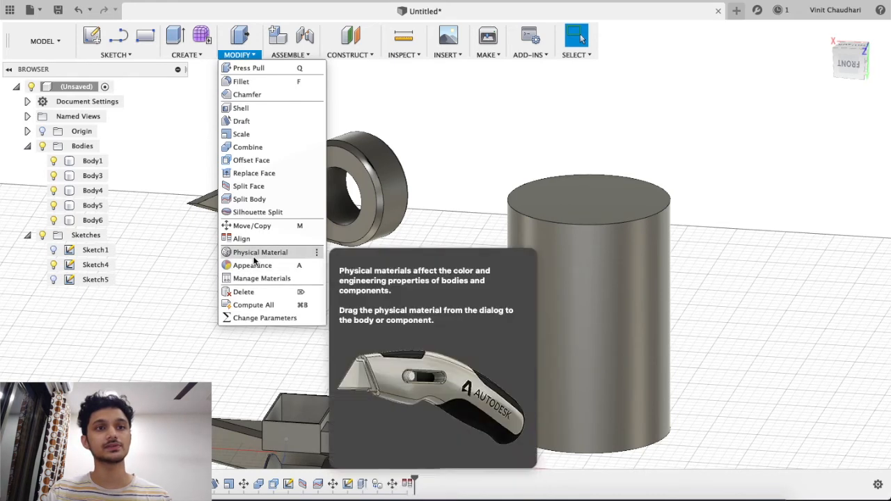
click(253, 257)
scroll(331, 261, down, 3)
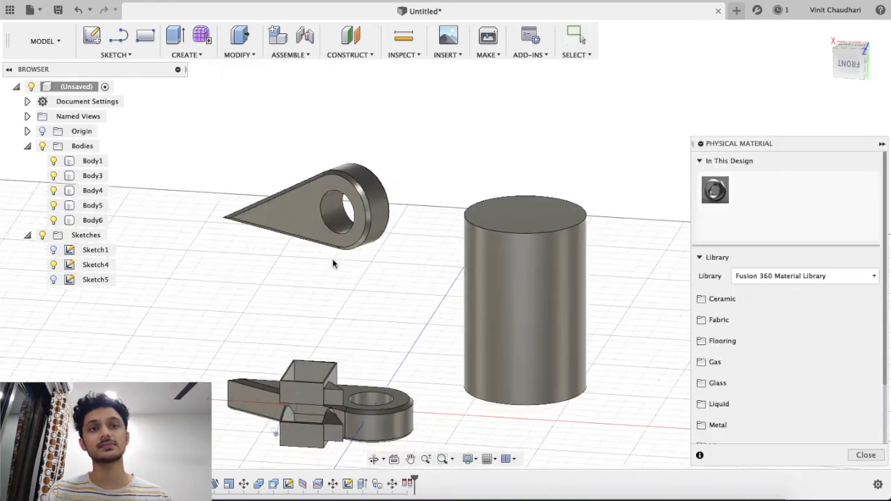
scroll(639, 237, down, 3)
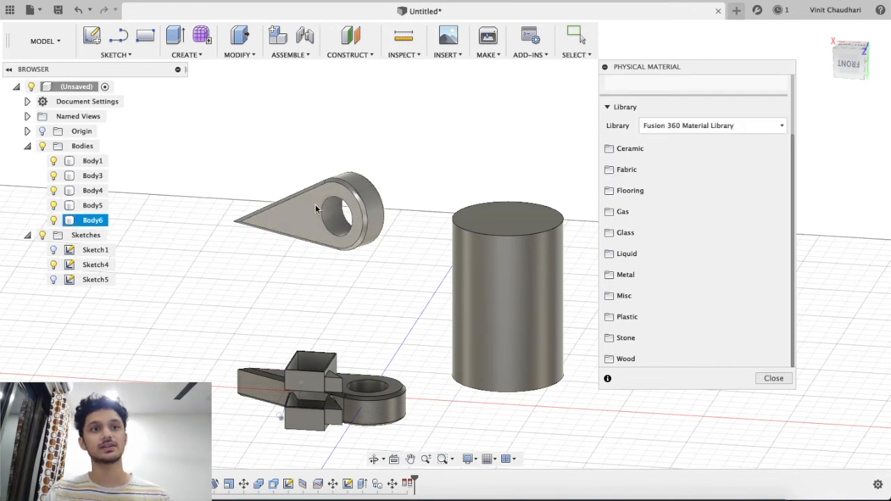
click(631, 271)
scroll(654, 279, down, 5)
scroll(658, 244, down, 10)
scroll(675, 227, down, 15)
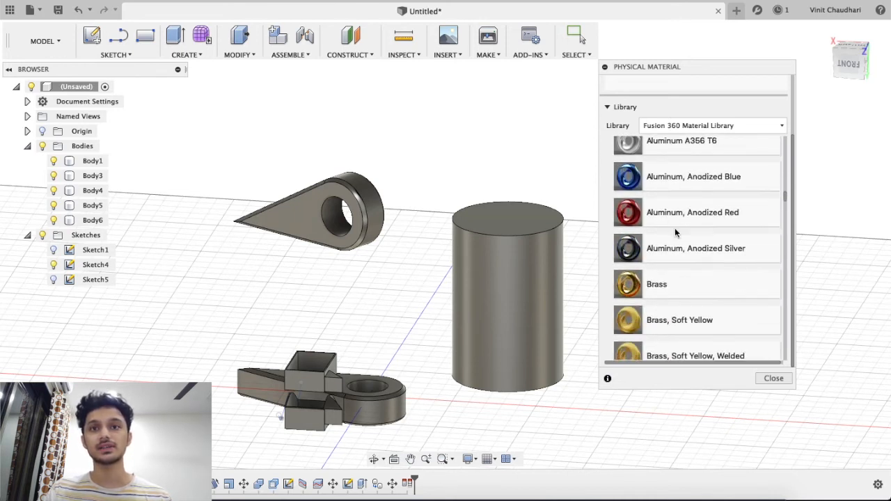
scroll(675, 233, up, 1)
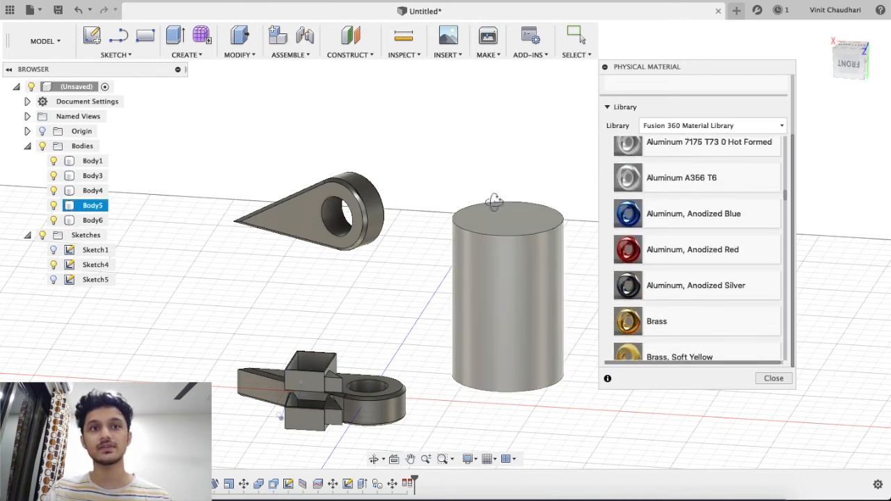
- Assign the physical material Aluminum, Anodized Red to the raised copy of the teardrop plate and finish the material command
shift+middle_drag(493, 201, 533, 204)
scroll(368, 227, up, 3)
middle_drag(368, 227, 443, 278)
click(354, 262)
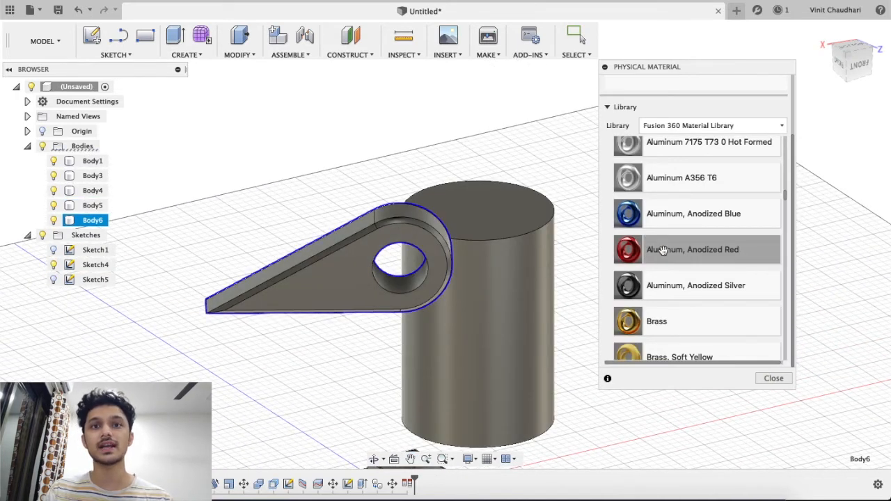
drag(662, 250, 407, 252)
drag(351, 265, 358, 240)
scroll(358, 240, up, 3)
shift+middle_drag(357, 218, 395, 195)
click(346, 302)
key(Escape)
shift+middle_drag(324, 318, 436, 221)
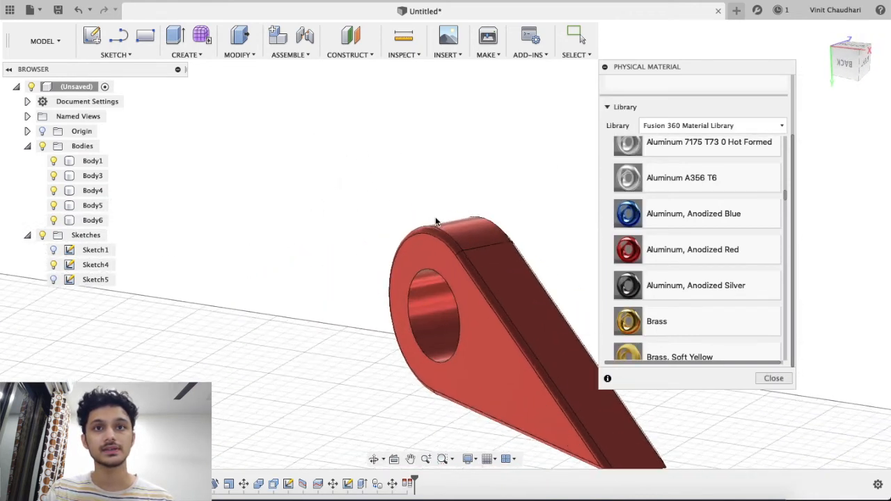
drag(652, 67, 402, 17)
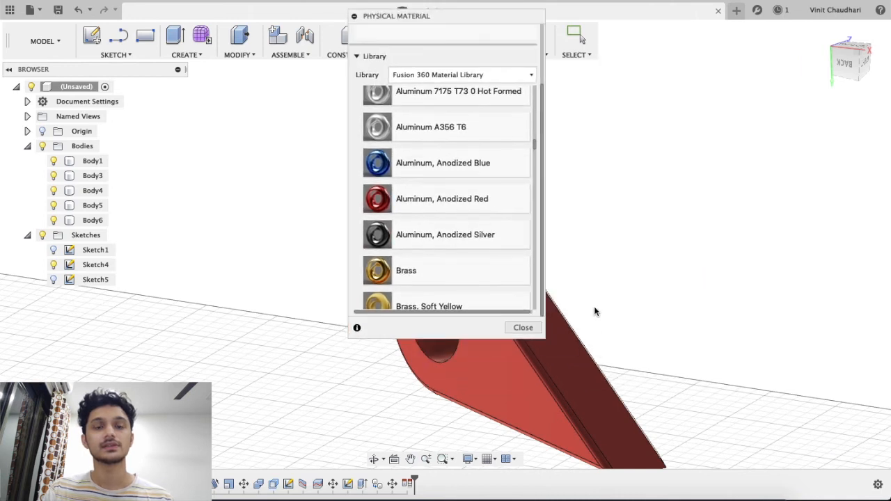
click(523, 327)
- Examine the red teardrop plate, including its flat front face and the inside of its hole
scroll(619, 292, down, 3)
middle_drag(619, 292, 555, 229)
scroll(555, 232, down, 4)
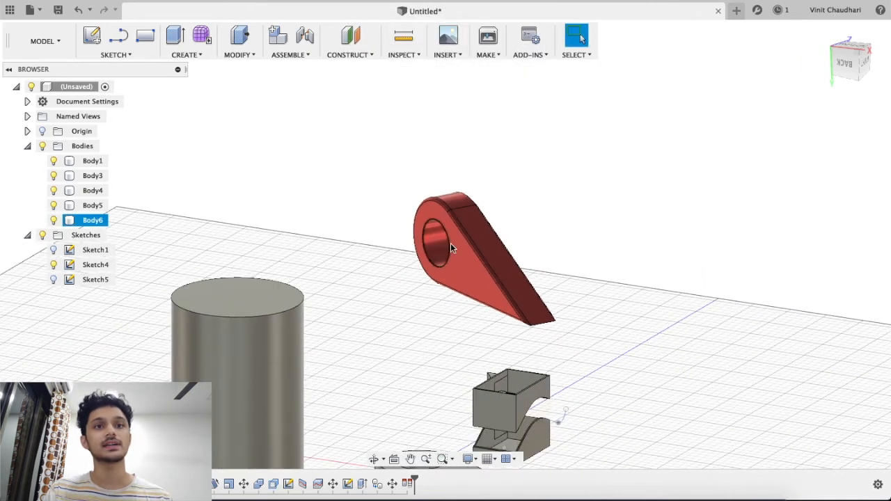
click(459, 269)
click(372, 148)
scroll(382, 230, up, 6)
middle_drag(316, 250, 336, 181)
scroll(336, 181, down, 1)
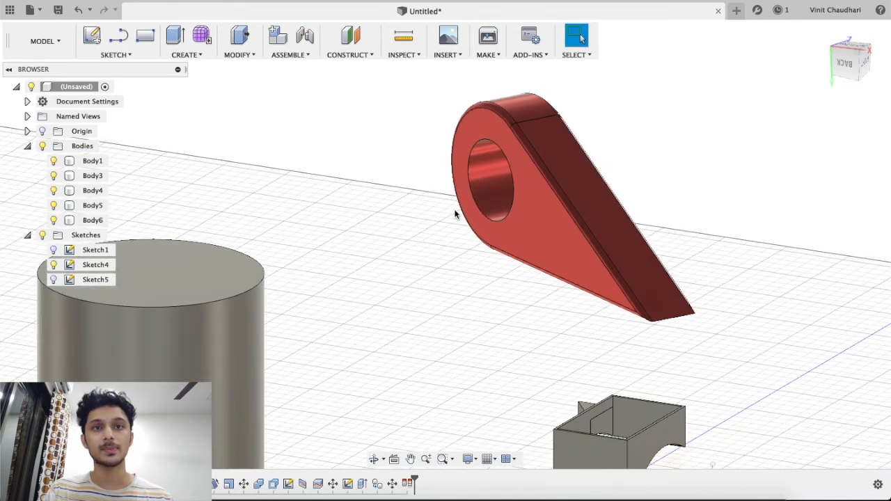
click(526, 199)
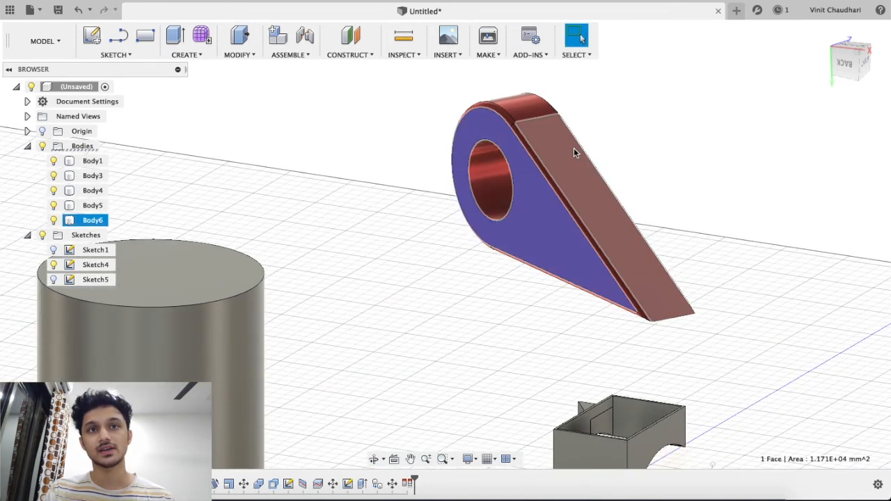
click(489, 177)
click(815, 126)
scroll(501, 214, down, 1)
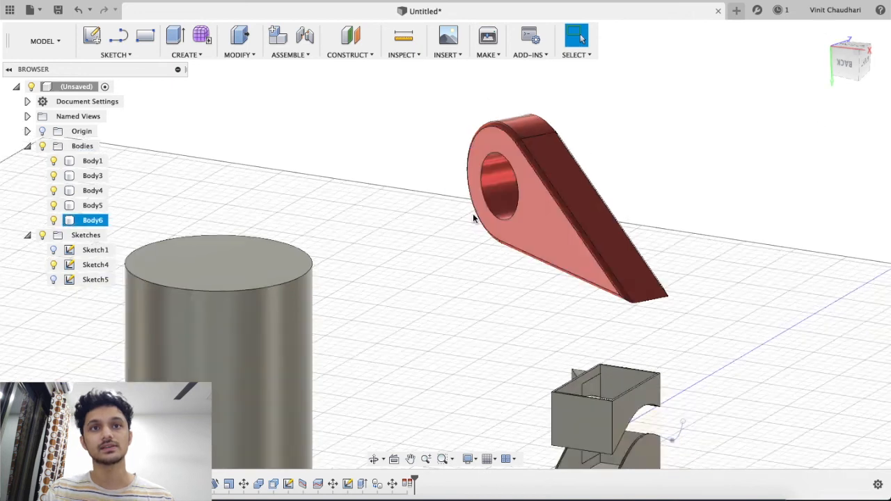
scroll(472, 218, down, 2)
- Start the Appearance command with the cylinder's top face selected and place its dialog clear of the bodies
click(261, 267)
middle_drag(294, 304, 295, 201)
click(291, 55)
click(245, 58)
click(245, 58)
click(241, 56)
click(249, 267)
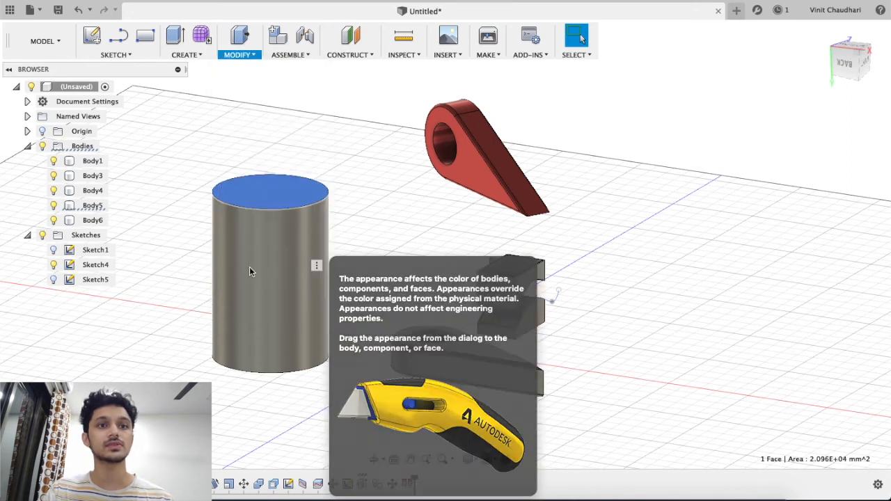
scroll(649, 268, down, 1)
middle_drag(524, 300, 497, 313)
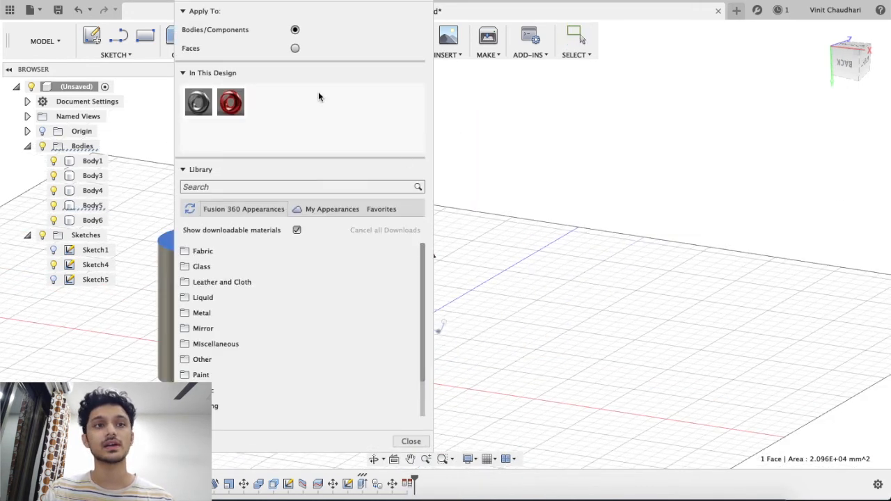
drag(376, 5, 751, 43)
scroll(478, 299, up, 5)
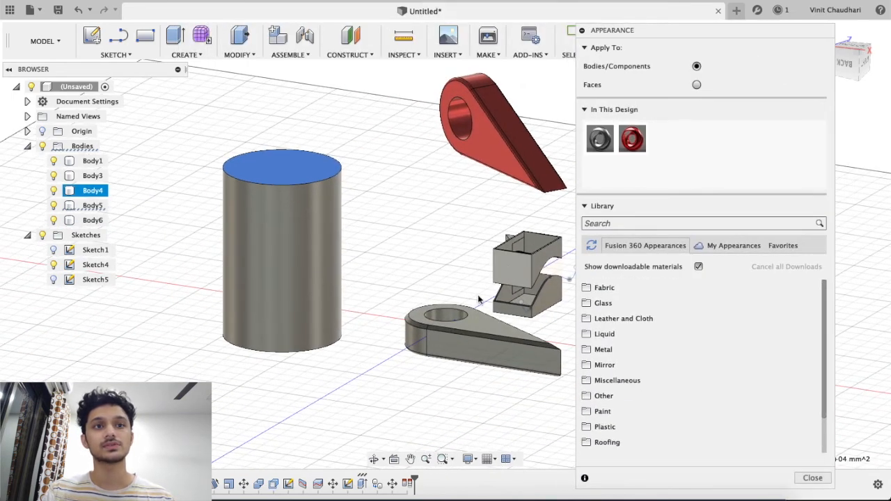
scroll(370, 269, up, 4)
mouse_move(369, 271)
shift+middle_down()
mouse_move(421, 271)
mouse_move(380, 265)
shift+middle_up()
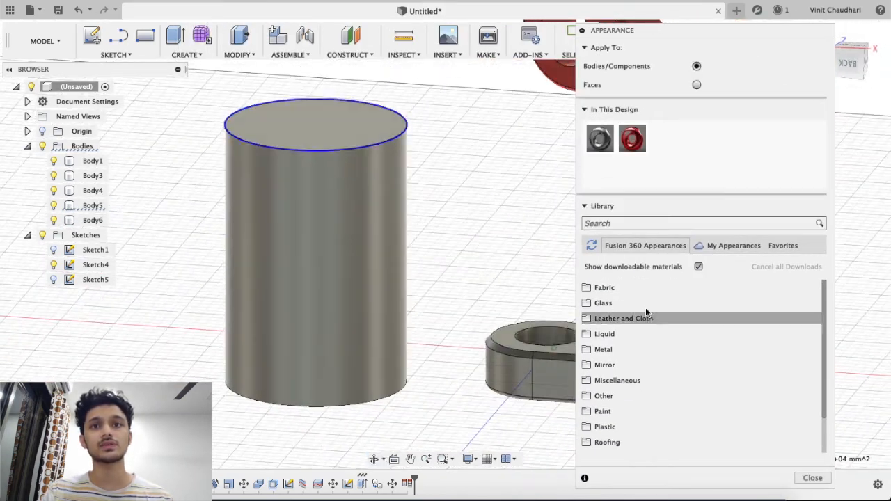
- Browse the Fusion 360 appearance library, including the Color Density group of the Glass category
click(626, 302)
scroll(639, 319, down, 1)
scroll(636, 318, up, 1)
click(634, 318)
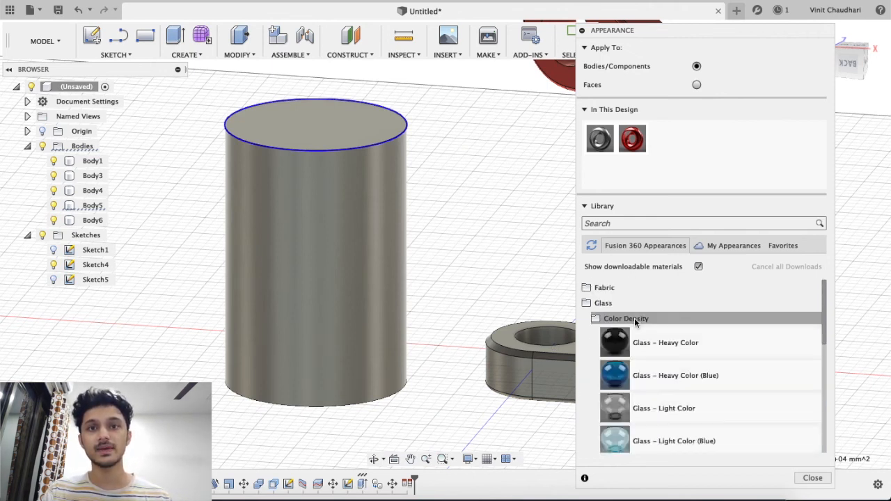
click(634, 318)
scroll(632, 324, down, 3)
scroll(630, 331, up, 2)
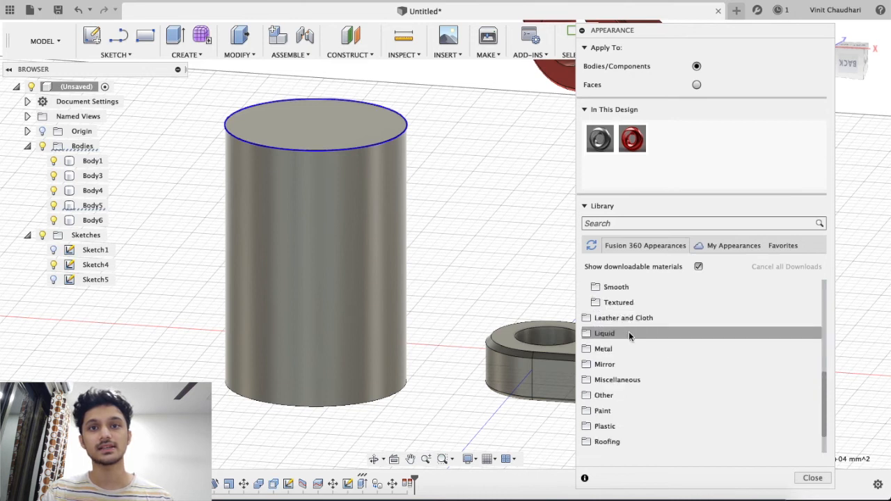
scroll(628, 334, down, 2)
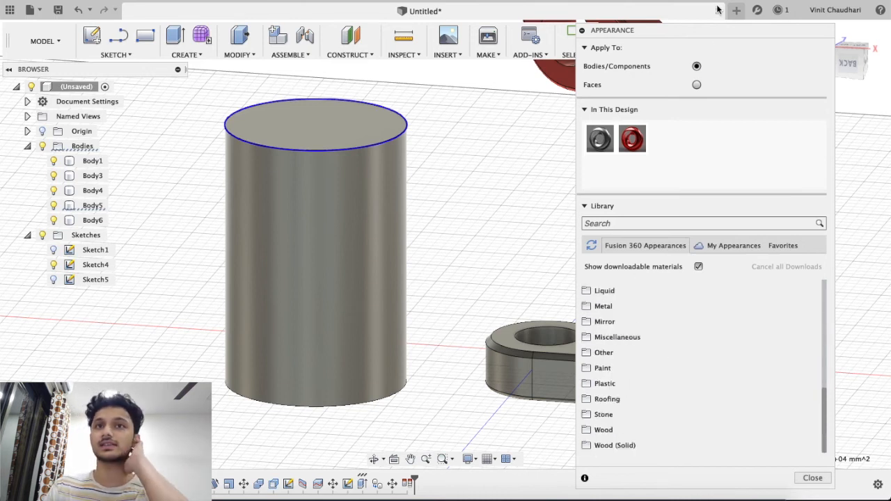
- Apply the Carbon Fiber - Plain appearance from the Miscellaneous category to the cylinder body
drag(691, 37, 720, 0)
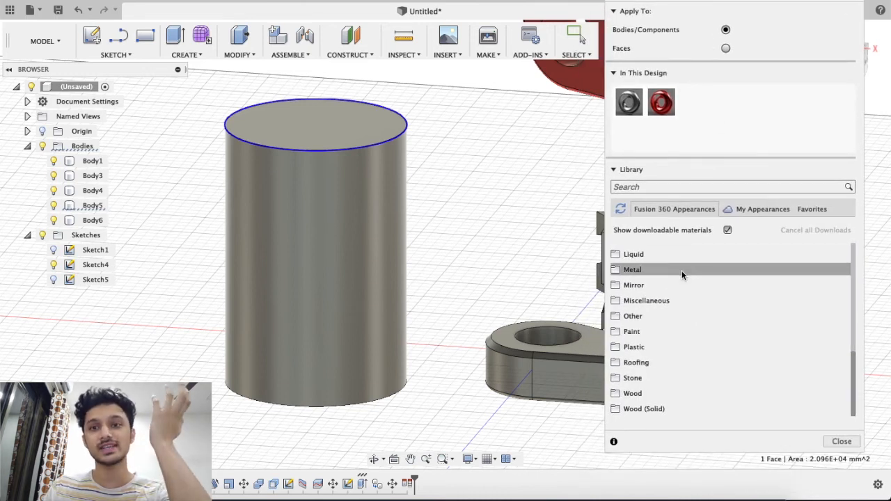
click(664, 300)
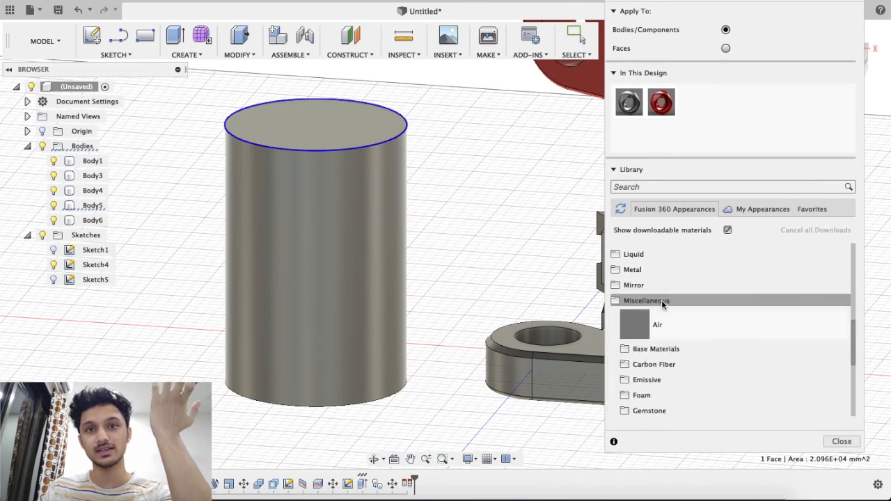
scroll(663, 304, down, 3)
click(670, 271)
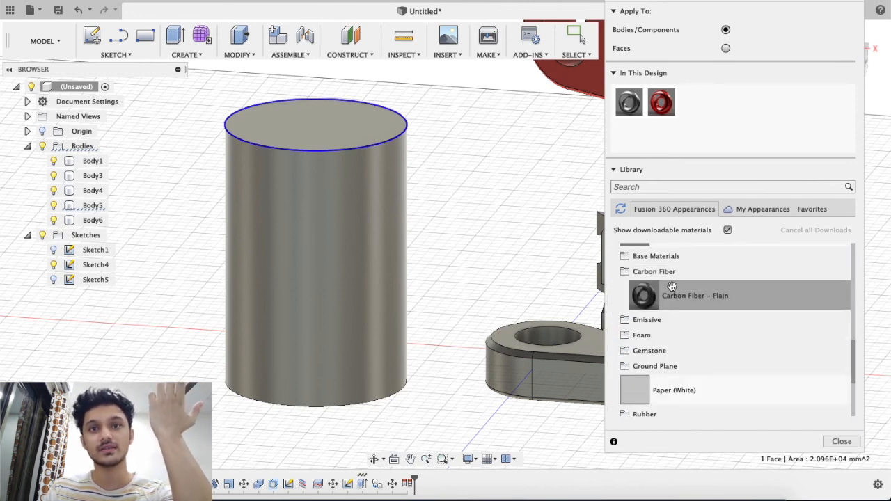
drag(535, 263, 379, 231)
shift+middle_drag(468, 184, 439, 209)
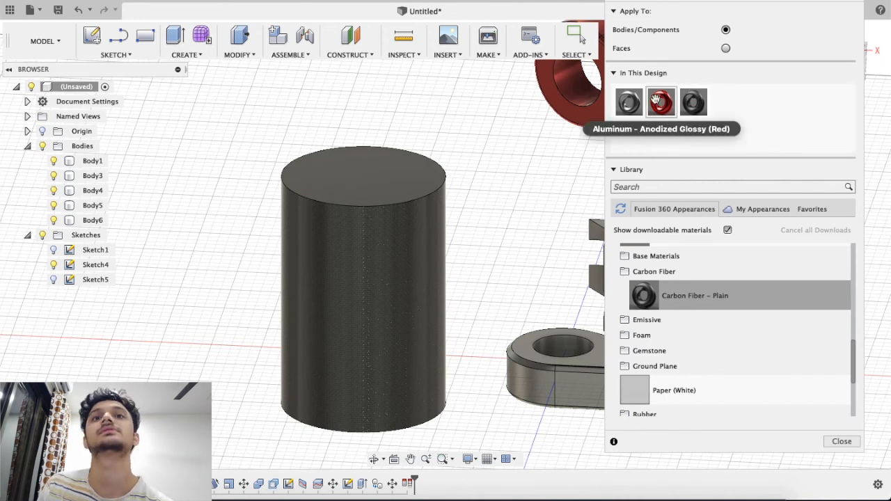
click(376, 223)
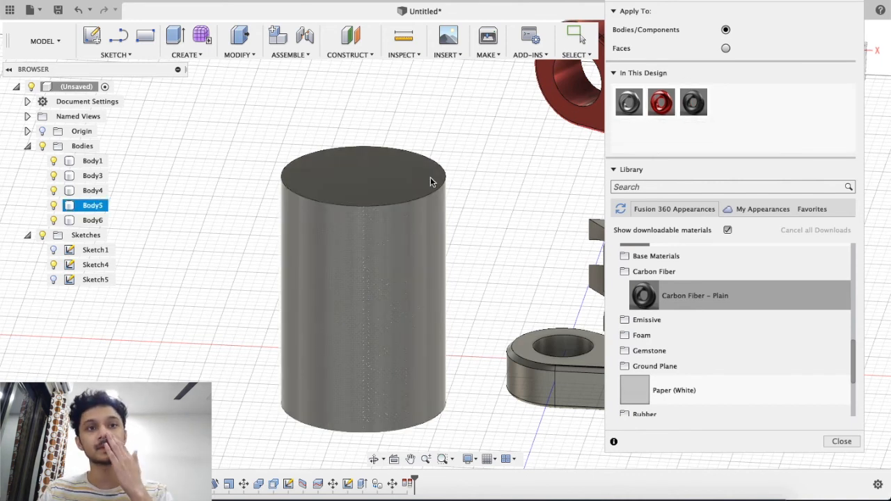
- Edit the Carbon Fiber - Plain appearance, setting its scale to 62 and its colour to pure red (255, 0, 0)
scroll(367, 256, up, 2)
mouse_move(367, 256)
shift+middle_down()
mouse_move(446, 234)
mouse_move(370, 244)
mouse_move(384, 248)
shift+middle_up()
click(384, 240)
right_click(693, 103)
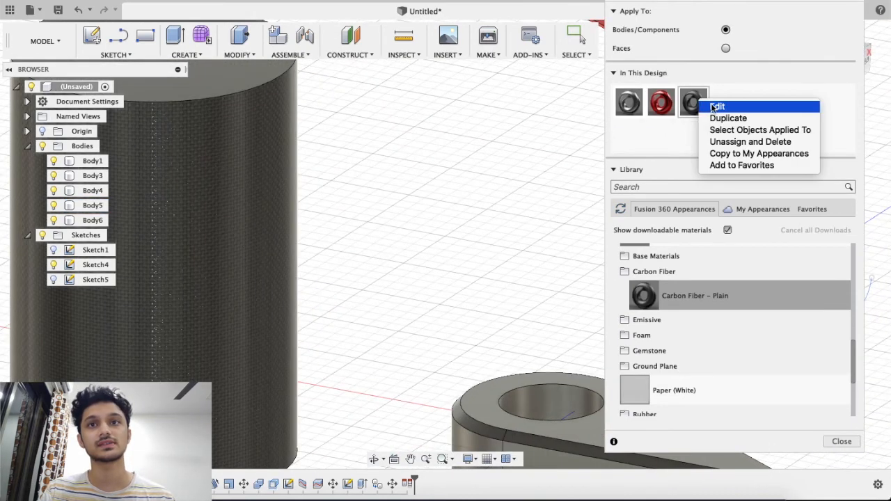
click(711, 110)
drag(571, 154, 577, 153)
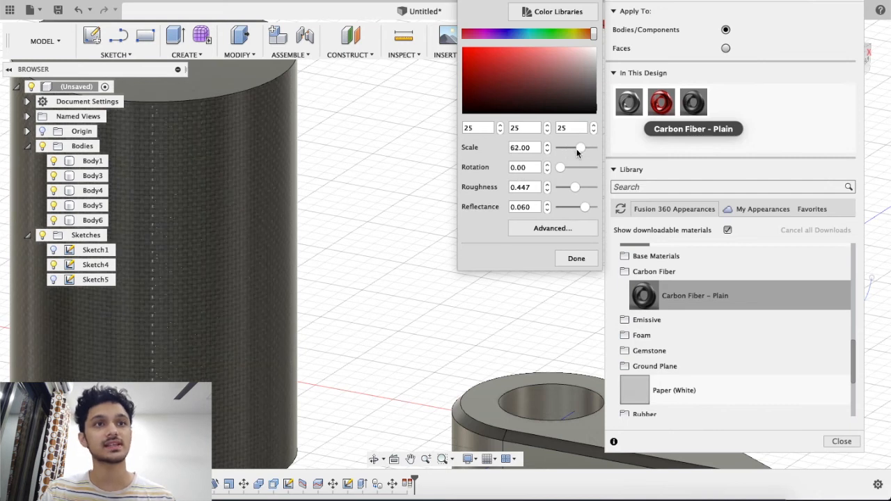
click(491, 68)
drag(491, 68, 448, 42)
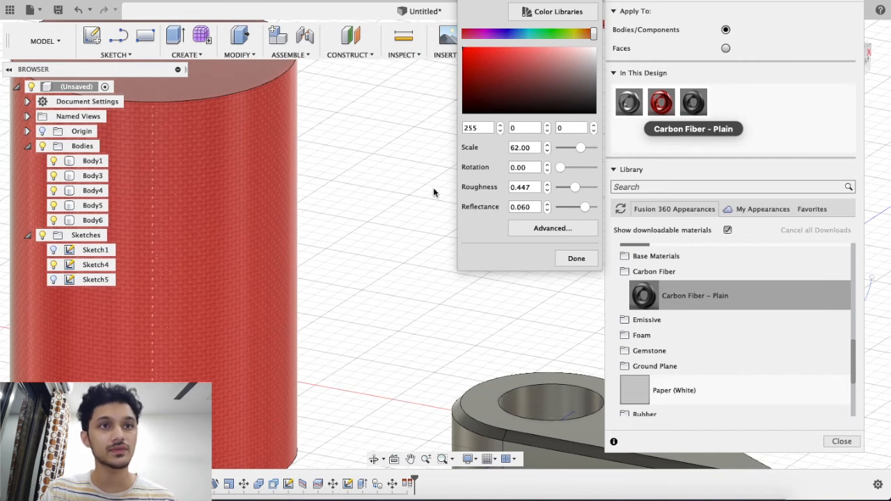
- Set the carbon fiber appearance's rotation to 125, roughness to 0 and reflectance to 0.034, and finish editing it
drag(560, 168, 545, 189)
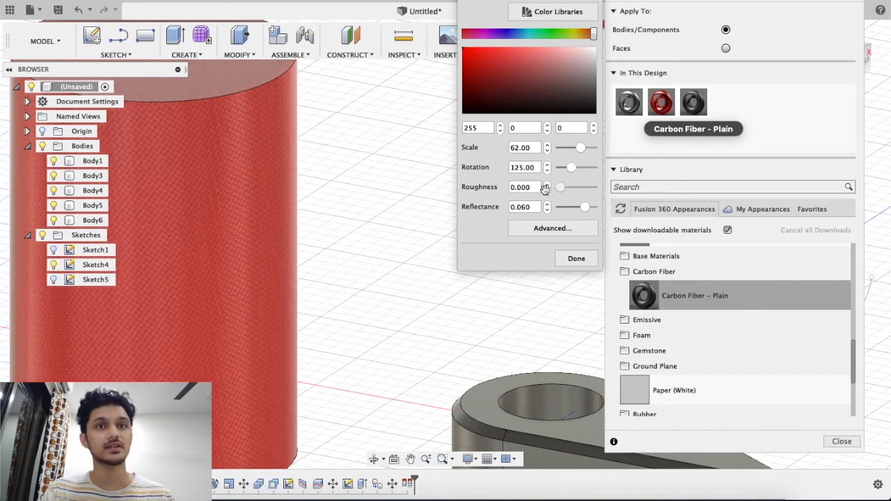
drag(582, 212, 568, 212)
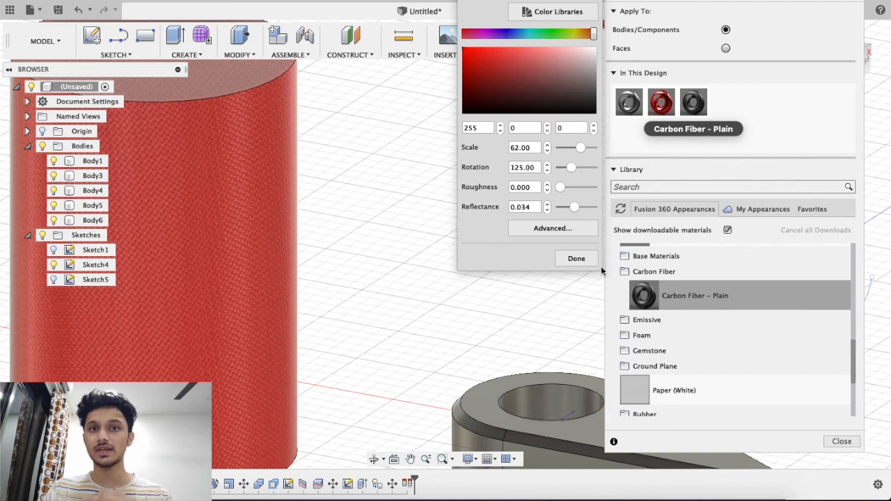
click(576, 259)
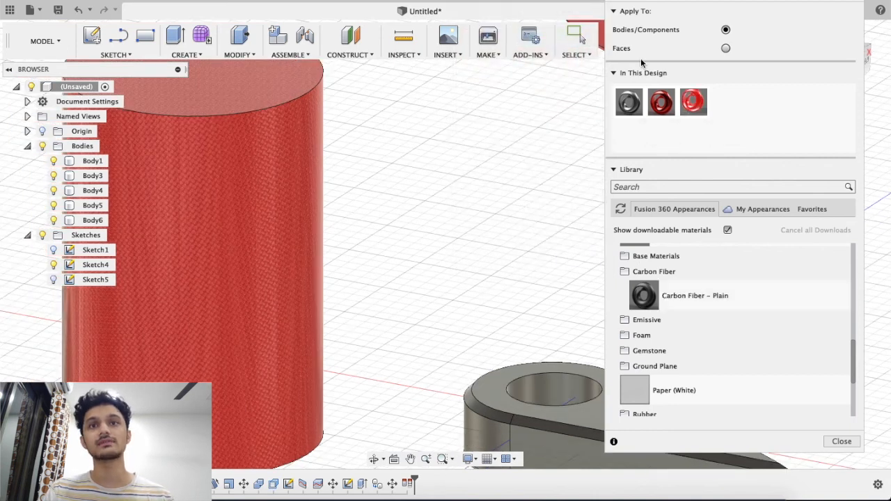
- Move the Appearance dialog out of the way and examine the recoloured cylinder alongside the other bodies
drag(712, 4, 453, 3)
click(353, 2)
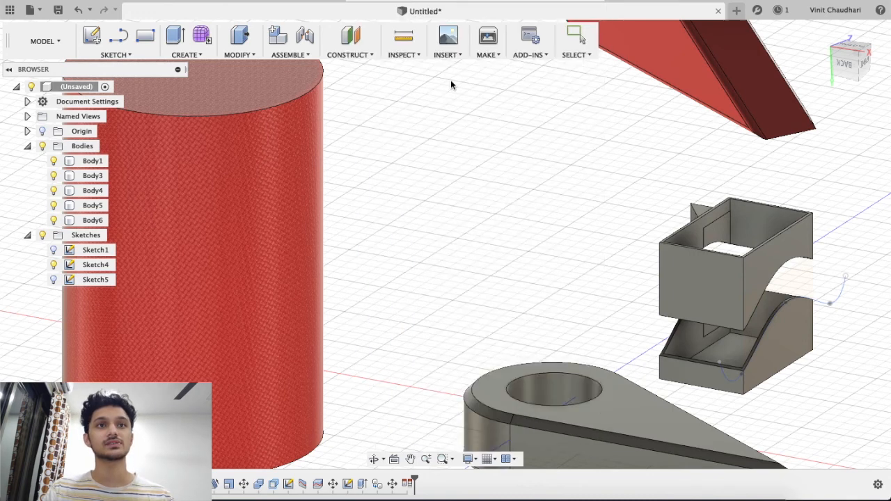
scroll(487, 125, down, 6)
middle_drag(508, 133, 493, 189)
scroll(493, 189, down, 3)
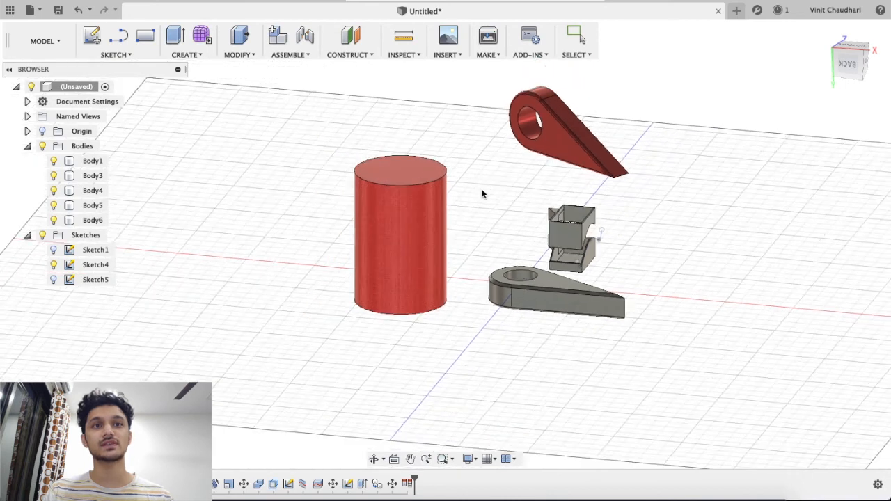
click(244, 56)
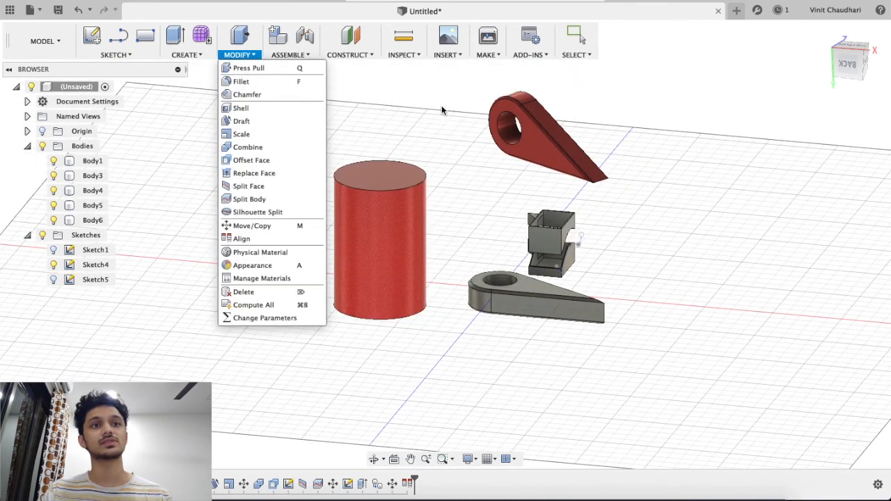
scroll(403, 117, up, 4)
click(412, 124)
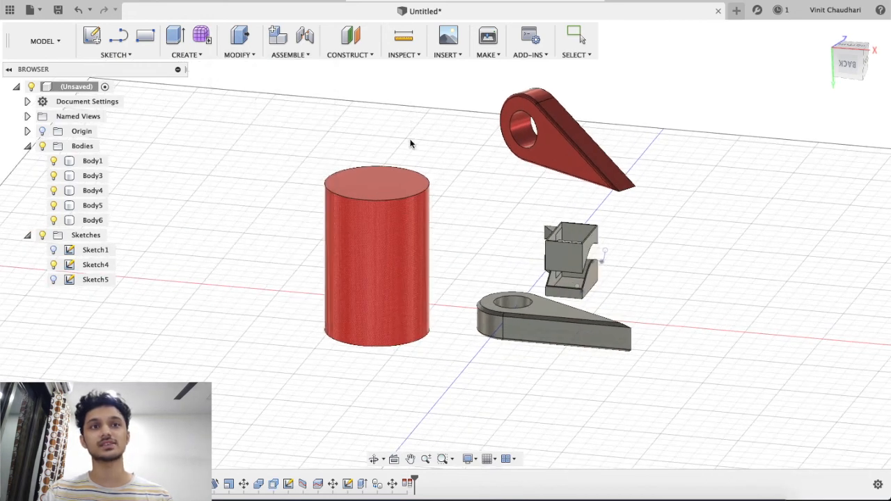
scroll(417, 143, up, 4)
middle_drag(424, 146, 345, 116)
scroll(347, 119, down, 1)
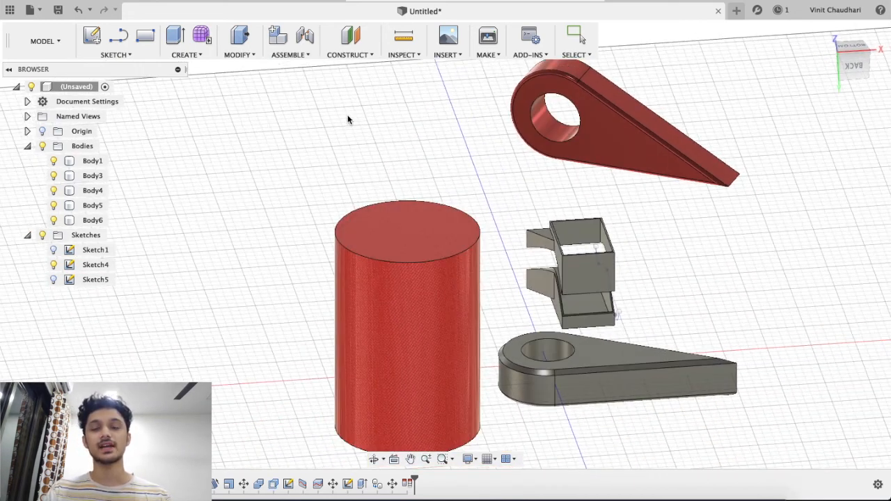